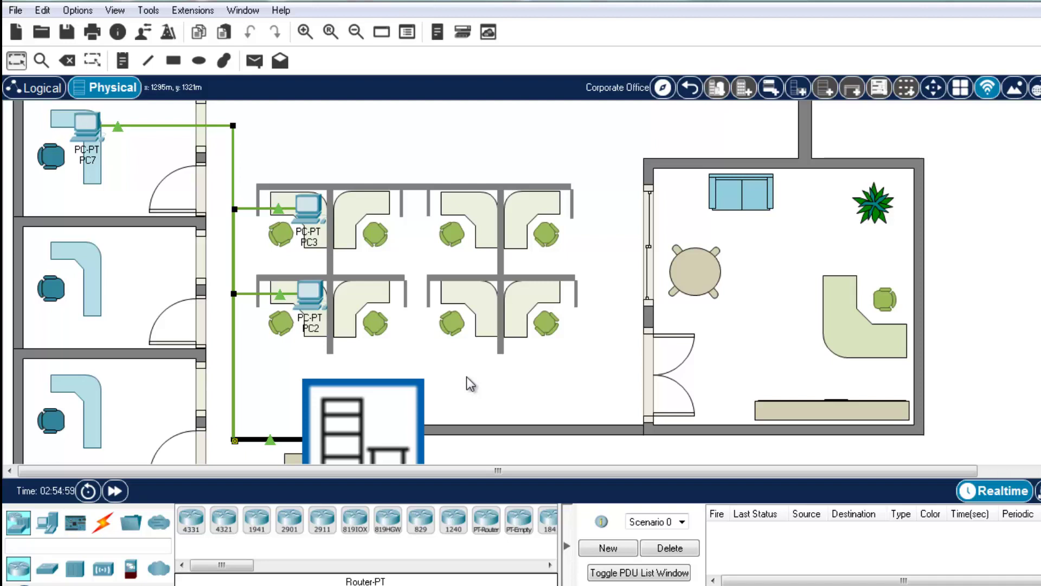
- Open the Main Wiring Closet and bring up the CLI prompt of Multilayer Switch1 in the rack
{"action": "scroll", "coordinate": [434, 355], "scroll_direction": "down", "scroll_amount": 1}
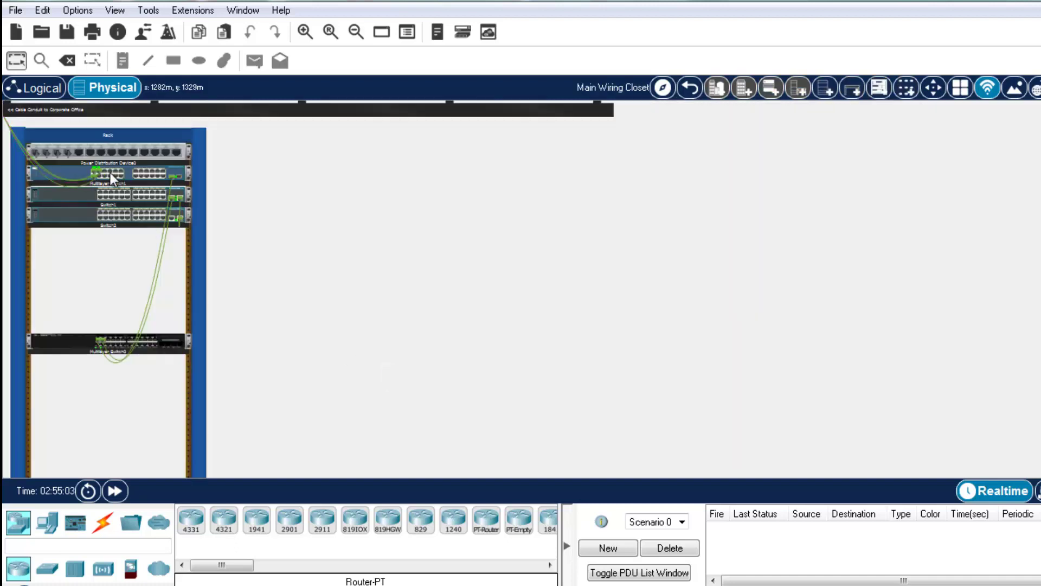
{"action": "left_click", "coordinate": [139, 173]}
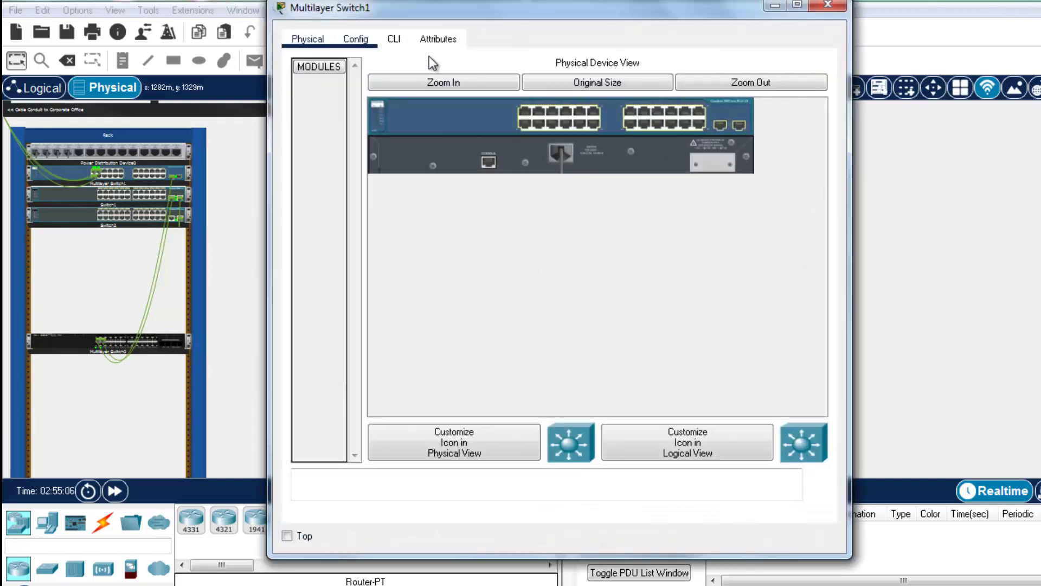
{"action": "left_click", "coordinate": [394, 39]}
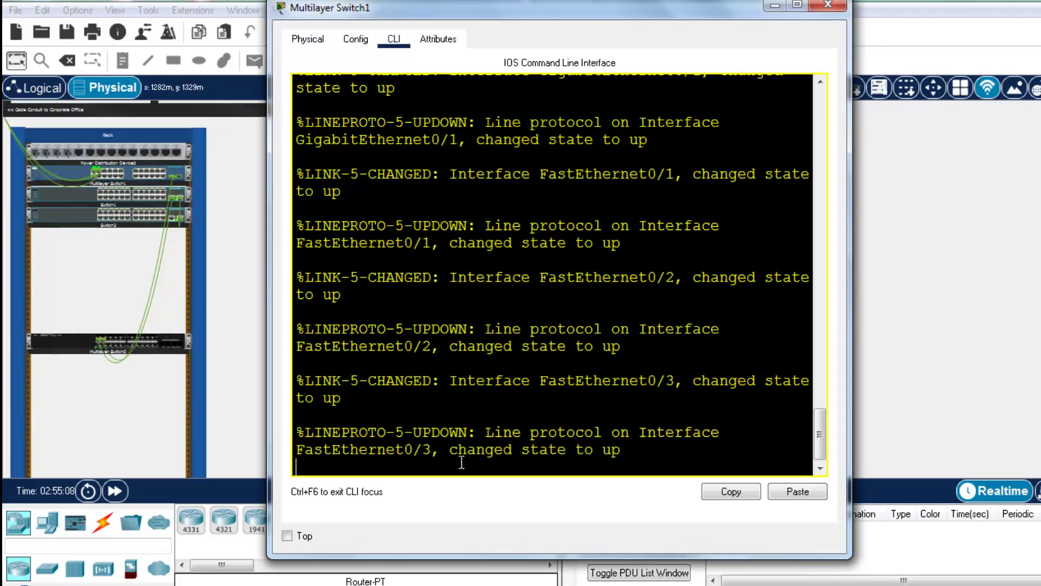
{"action": "key", "text": "Return"}
{"action": "key", "text": "Return"}
{"action": "key", "text": "Return"}
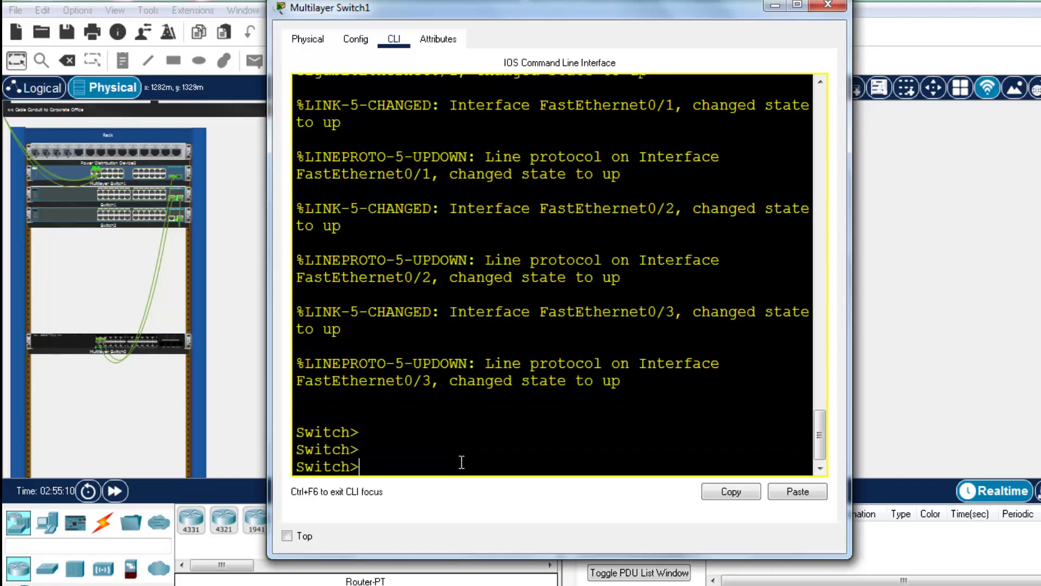
- Enter privileged mode with enable and start global configuration with conf t on the switch
{"action": "type", "text": "en"}
{"action": "key", "text": "Tab"}
{"action": "key", "text": "Return"}
{"action": "type", "text": "conf t"}
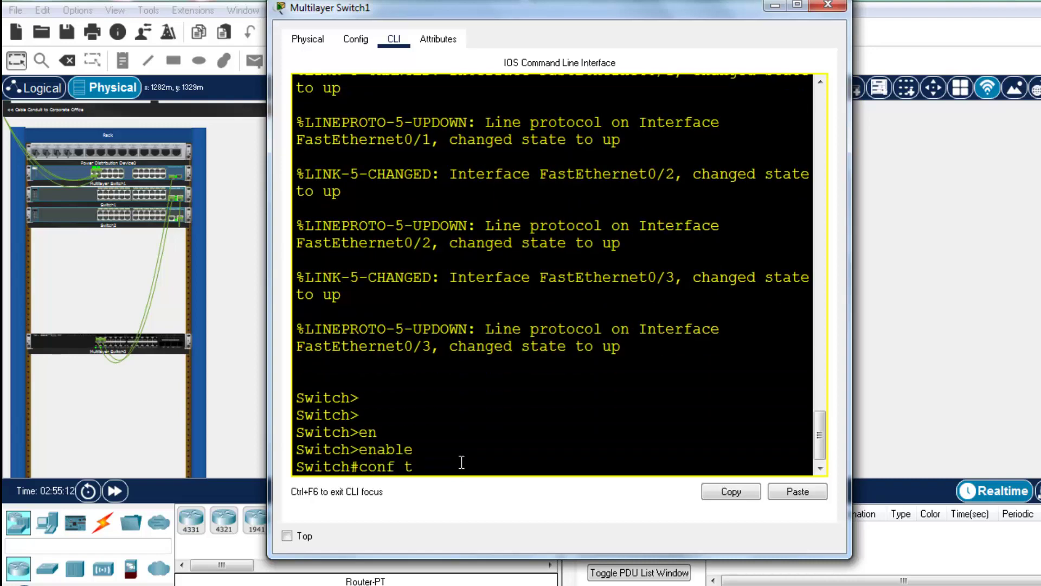
{"action": "key", "text": "Return"}
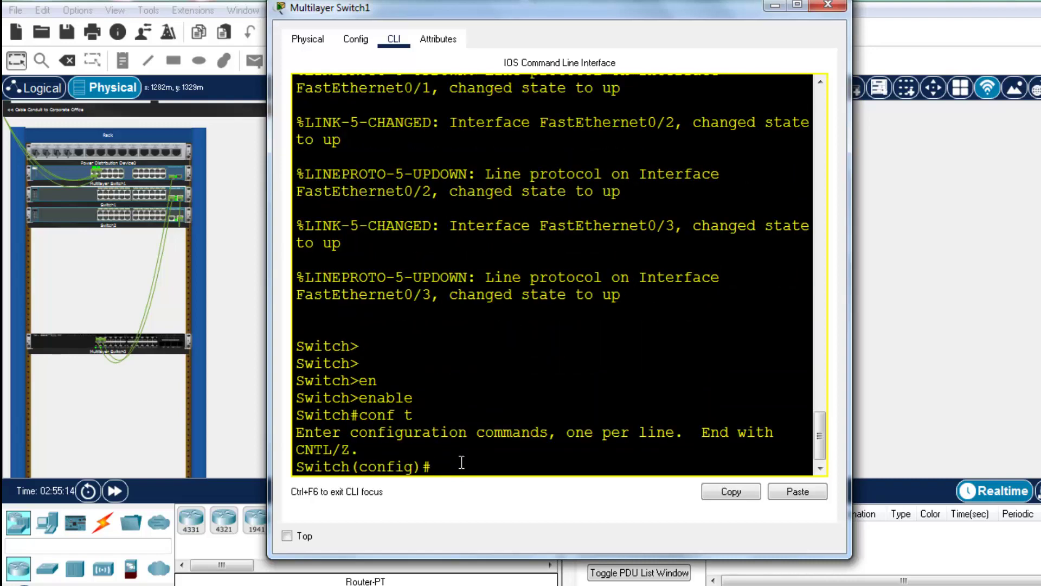
- Enter interface range configuration for ports f0/1-10
{"action": "type", "text": "int"}
{"action": "key", "text": "Tab"}
{"action": "type", "text": "f0/"}
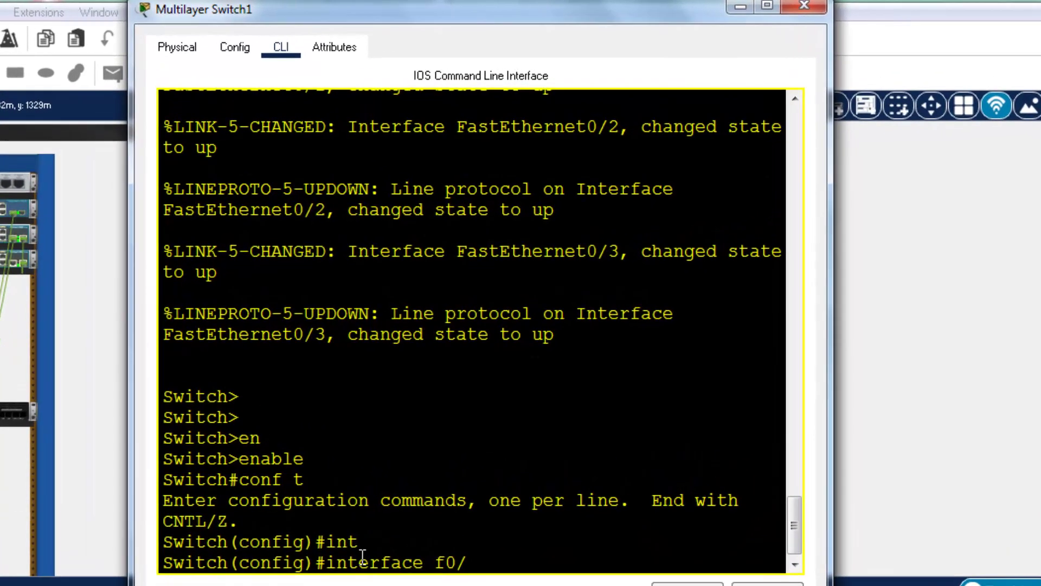
{"action": "key", "text": "BackSpace"}
{"action": "key", "text": "BackSpace"}
{"action": "key", "text": "BackSpace"}
{"action": "key", "text": "BackSpace"}
{"action": "type", "text": "ran"}
{"action": "key", "text": "Tab"}
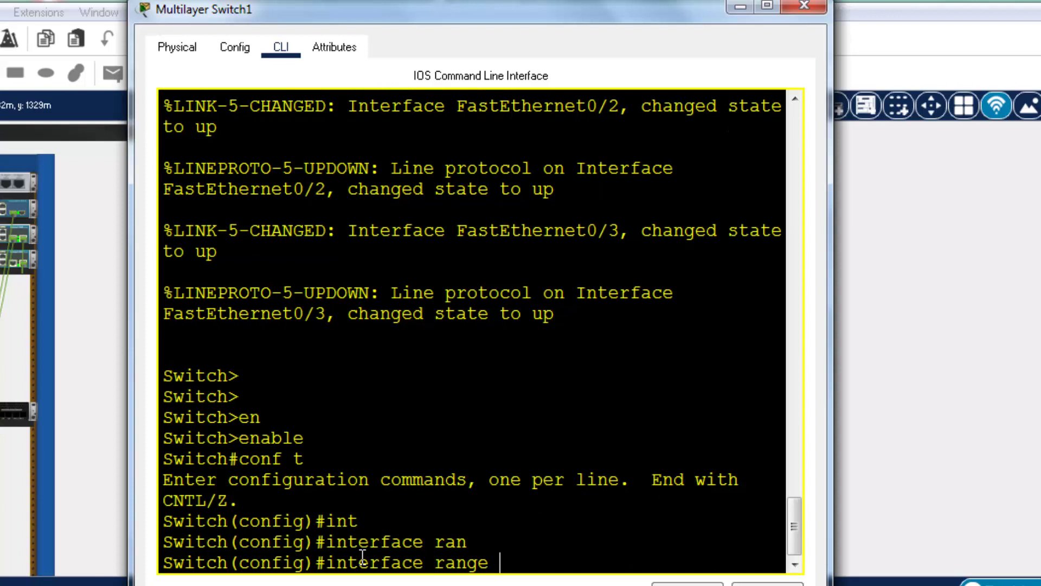
{"action": "type", "text": "f0/1"}
{"action": "type", "text": "-10"}
{"action": "key", "text": "Return"}
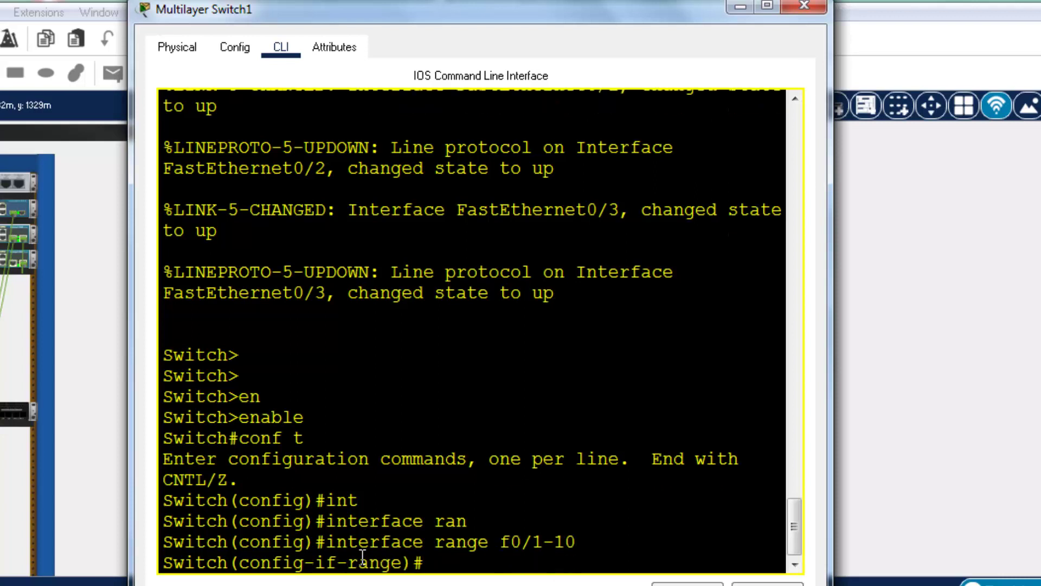
{"action": "type", "text": "sw"}
{"action": "key", "text": "Tab"}
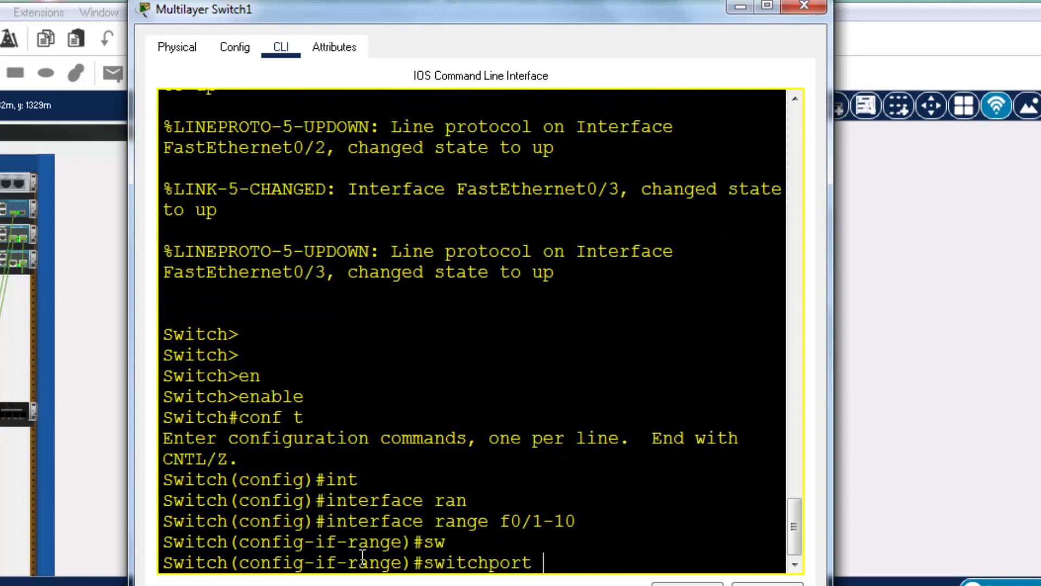
{"action": "type", "text": "p"}
{"action": "key", "text": "BackSpace"}
{"action": "key", "text": "BackSpace"}
{"action": "key", "text": "BackSpace"}
{"action": "key", "text": "BackSpace"}
{"action": "key", "text": "BackSpace"}
{"action": "key", "text": "BackSpace"}
{"action": "key", "text": "BackSpace"}
{"action": "key", "text": "BackSpace"}
{"action": "key", "text": "BackSpace"}
{"action": "key", "text": "BackSpace"}
{"action": "key", "text": "BackSpace"}
{"action": "key", "text": "BackSpace"}
{"action": "type", "text": "exit"}
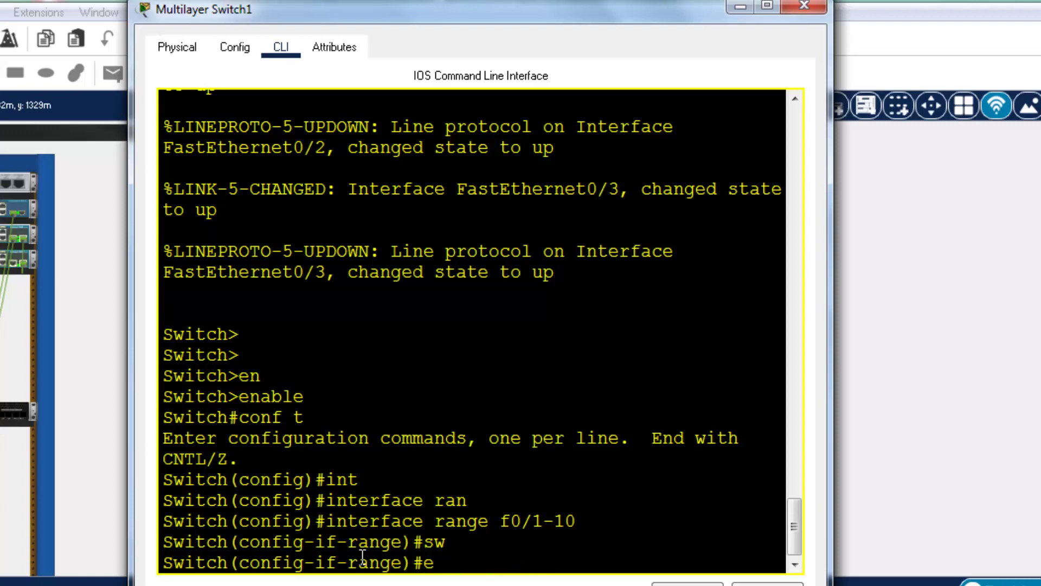
{"action": "key", "text": "Return"}
{"action": "key", "text": "Return"}
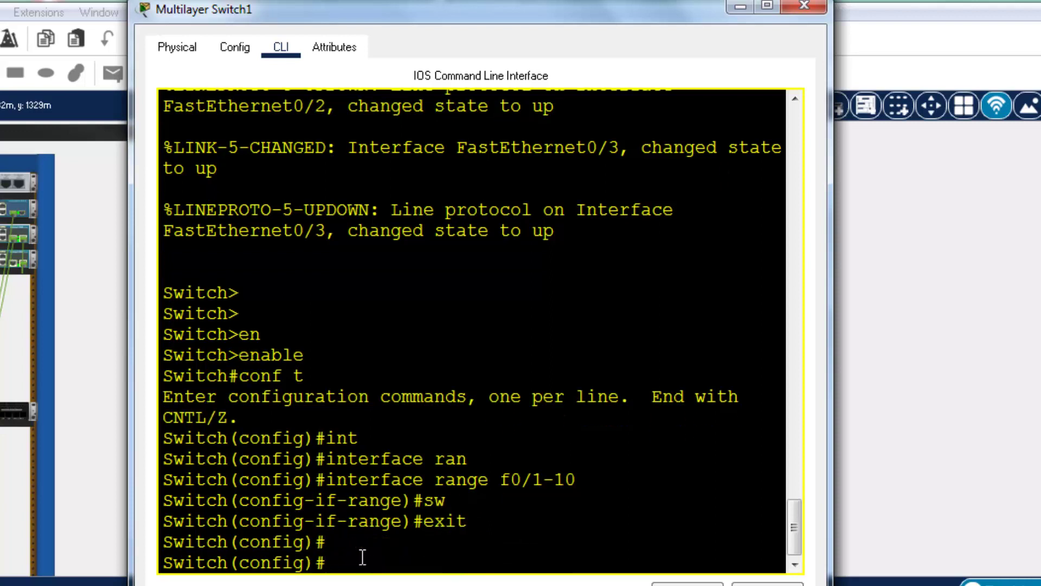
- Create VLAN 100 and return to global configuration mode
{"action": "type", "text": "vl"}
{"action": "key", "text": "Tab"}
{"action": "type", "text": "100"}
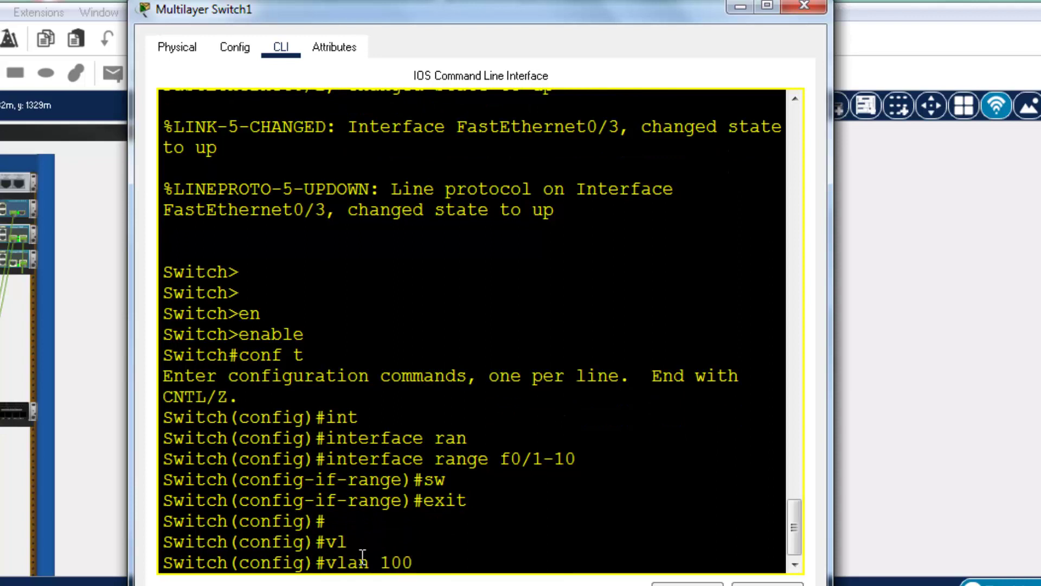
{"action": "key", "text": "Return"}
{"action": "type", "text": "exit"}
{"action": "key", "text": "Return"}
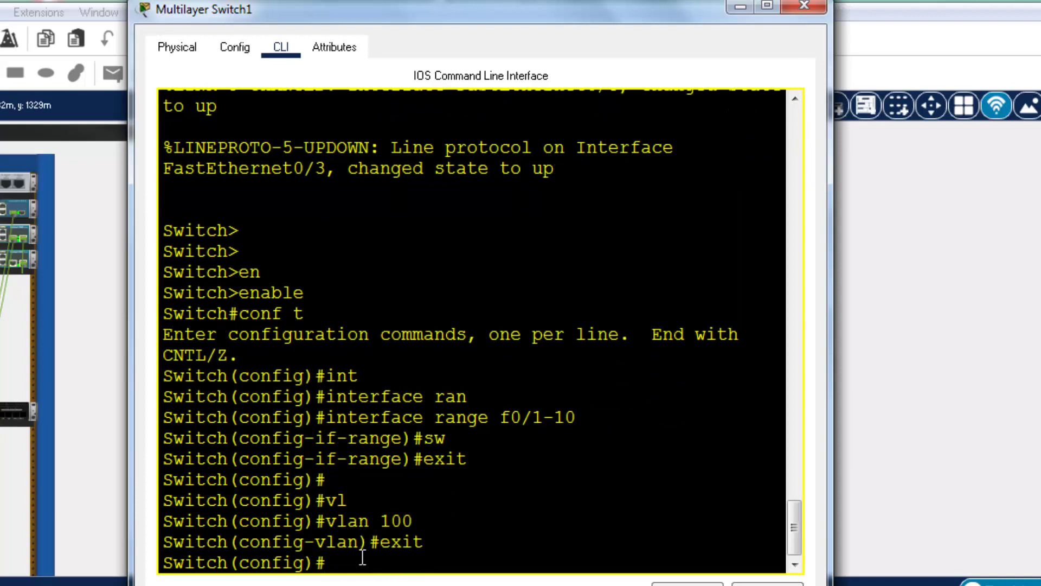
- Select interface range f0/1-10 and set its ports to switchport mode access
{"action": "key", "text": "Up"}
{"action": "key", "text": "Up"}
{"action": "key", "text": "Up"}
{"action": "key", "text": "Up"}
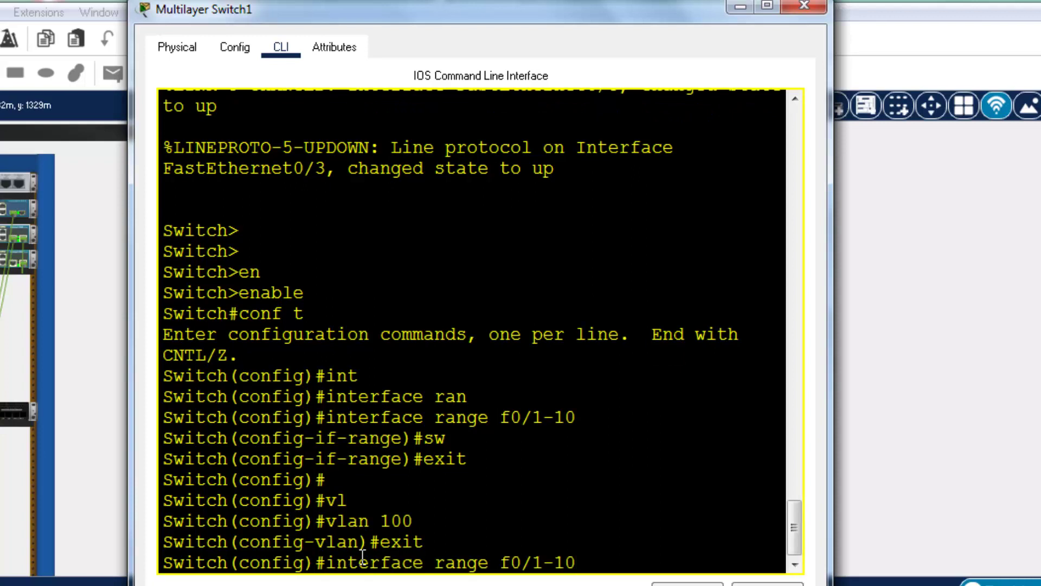
{"action": "key", "text": "Return"}
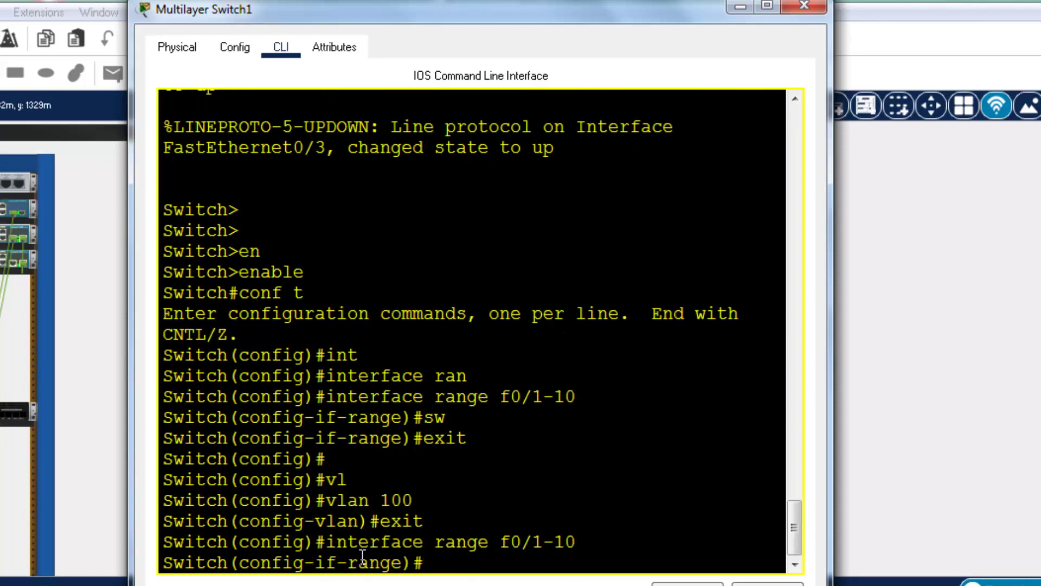
{"action": "type", "text": "sw"}
{"action": "key", "text": "Tab"}
{"action": "type", "text": "mo"}
{"action": "key", "text": "Tab"}
{"action": "type", "text": "ac"}
{"action": "key", "text": "Tab"}
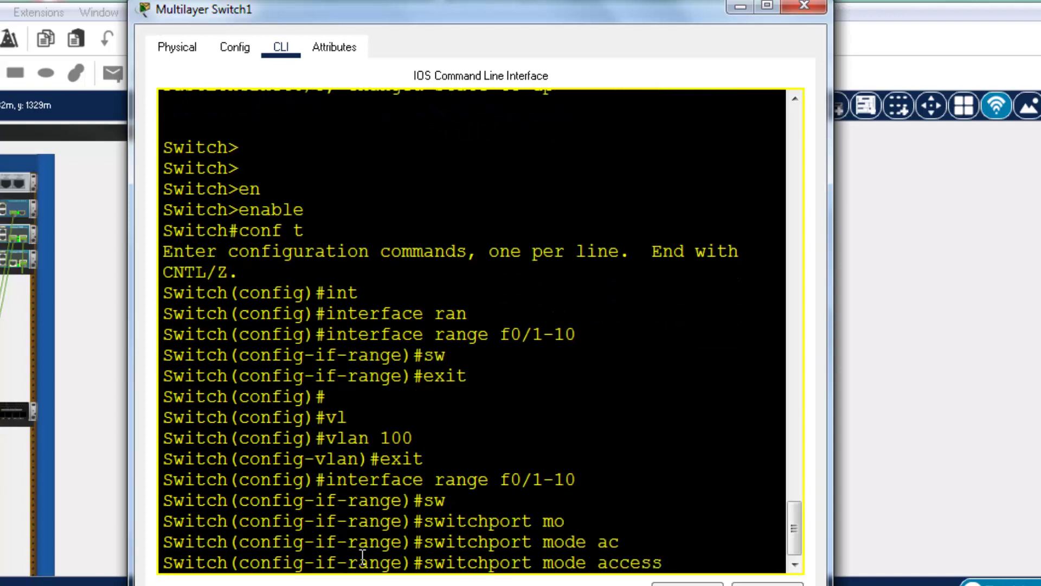
{"action": "key", "text": "Return"}
- Assign the selected port range to access VLAN 100
{"action": "type", "text": "sw"}
{"action": "key", "text": "Tab"}
{"action": "type", "text": "ac"}
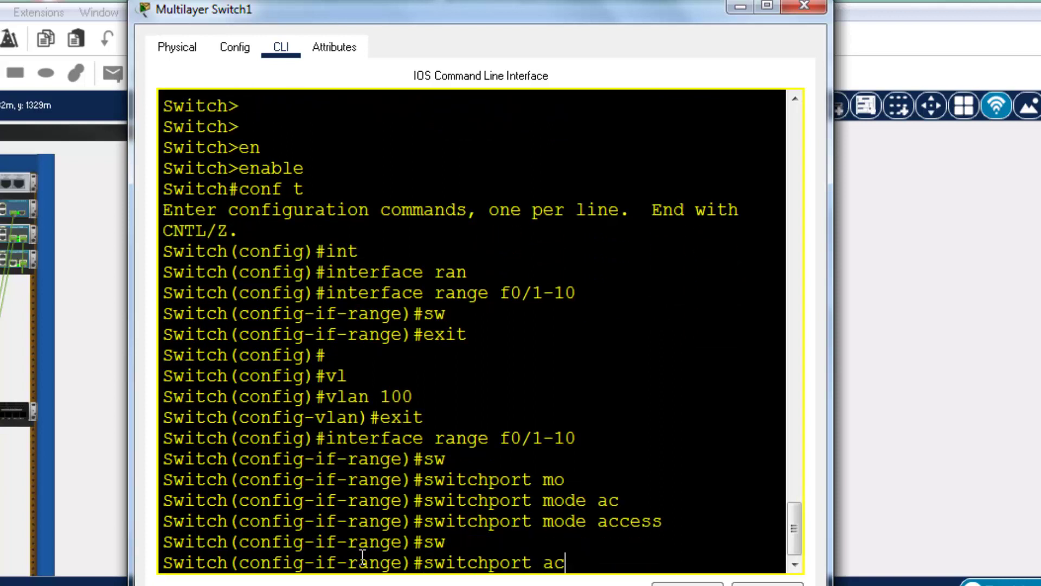
{"action": "key", "text": "Tab"}
{"action": "type", "text": "vl"}
{"action": "key", "text": "Tab"}
{"action": "type", "text": "100"}
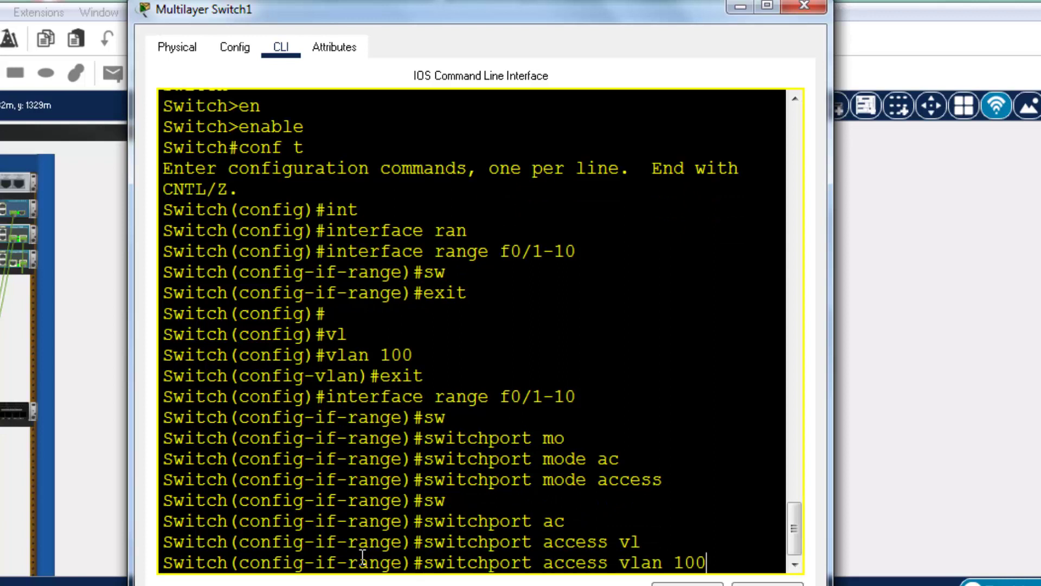
{"action": "key", "text": "Return"}
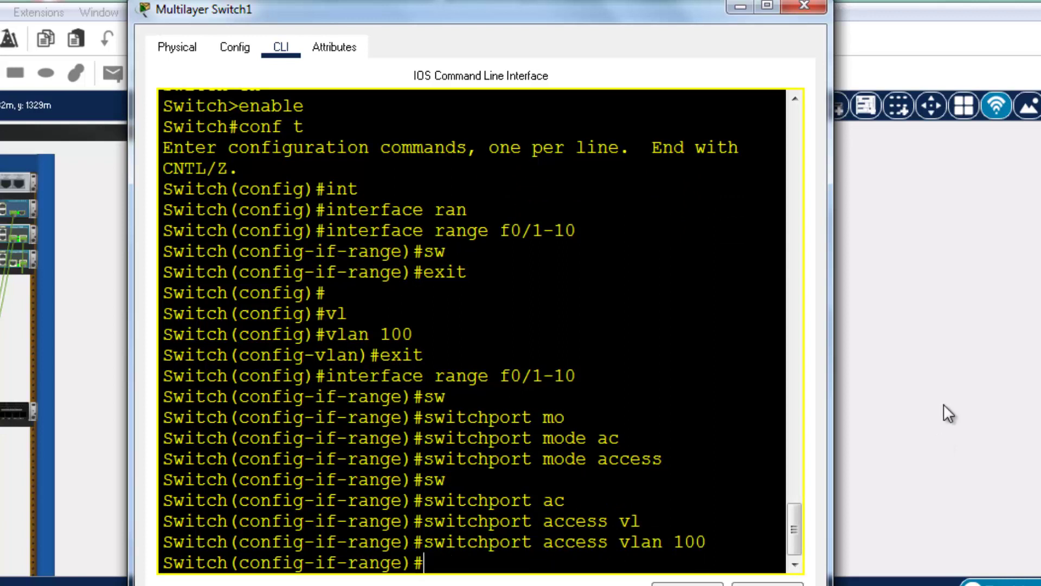
- Widen the switch window and enable switchport port-security on the selected port range
{"action": "left_click_drag", "start_coordinate": [824, 432], "coordinate": [1040, 432]}
{"action": "type", "text": "sw"}
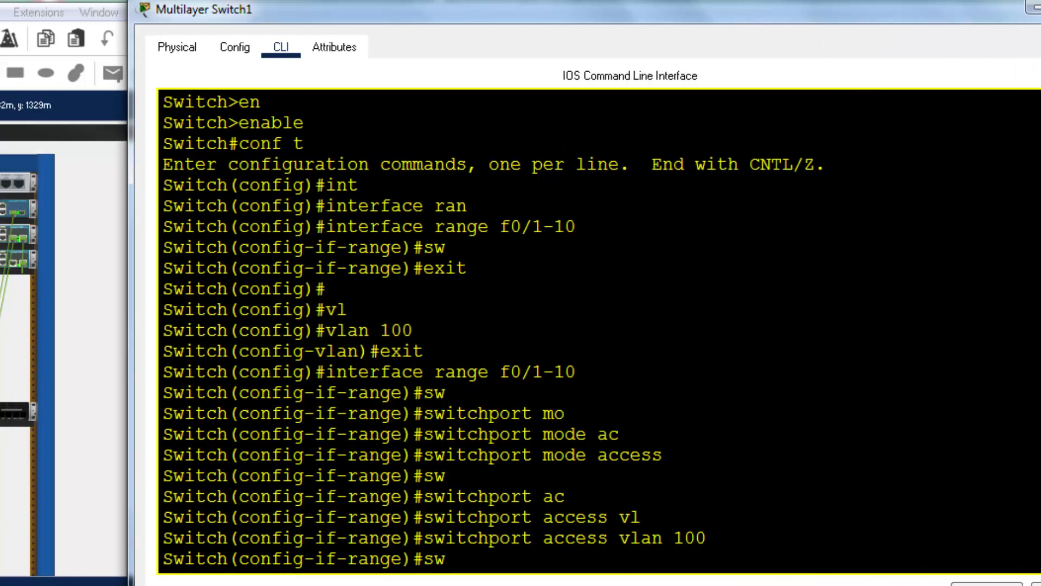
{"action": "key", "text": "Tab"}
{"action": "type", "text": "po"}
{"action": "key", "text": "Tab"}
{"action": "key", "text": "Return"}
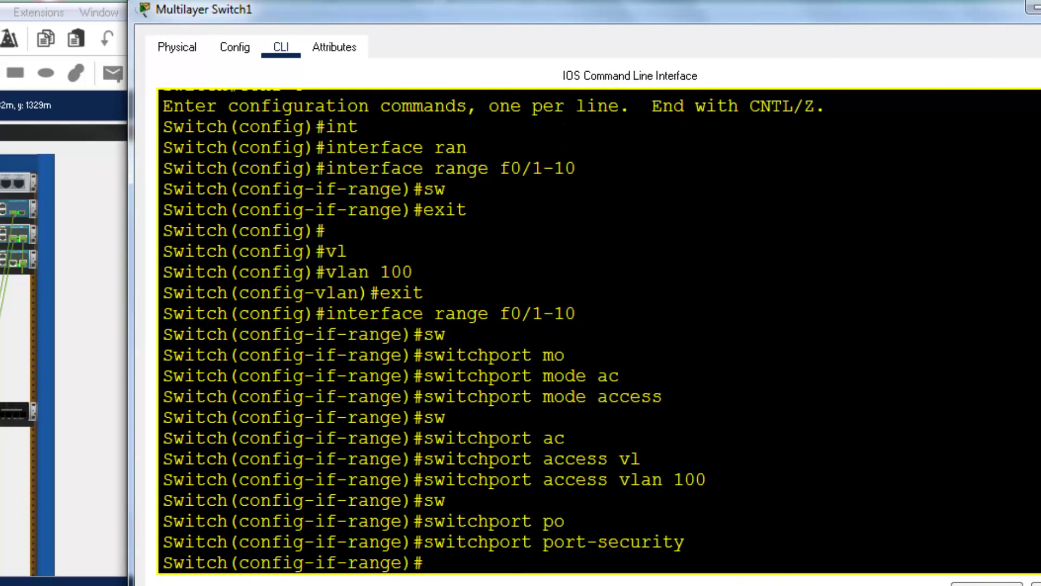
- Set the selected ports to learn secure MAC addresses with switchport port-security mac-address sticky
{"action": "type", "text": "sw"}
{"action": "key", "text": "Tab"}
{"action": "type", "text": "po"}
{"action": "key", "text": "Tab"}
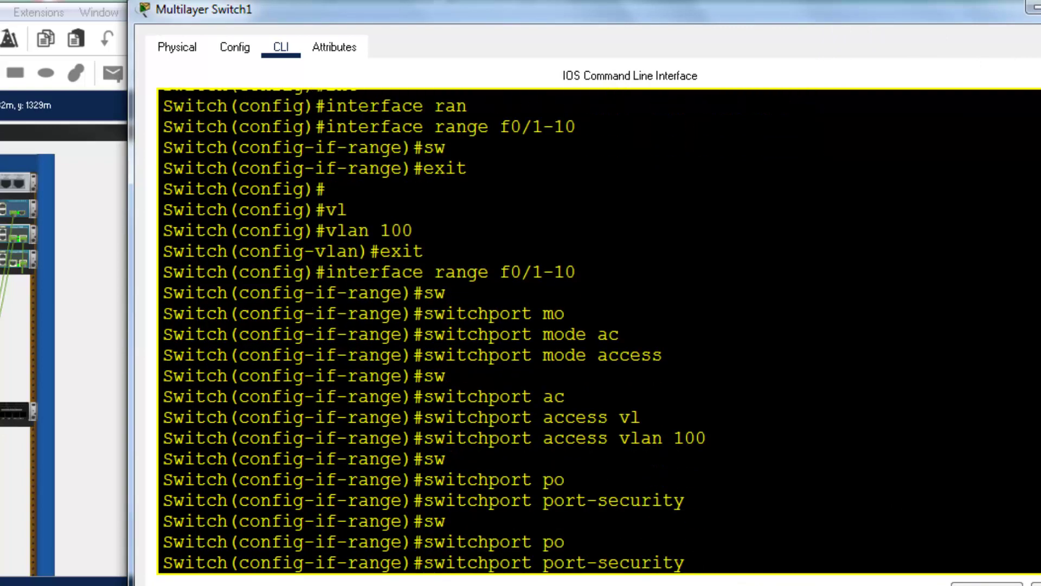
{"action": "type", "text": "mac"}
{"action": "key", "text": "Tab"}
{"action": "type", "text": "st"}
{"action": "key", "text": "Tab"}
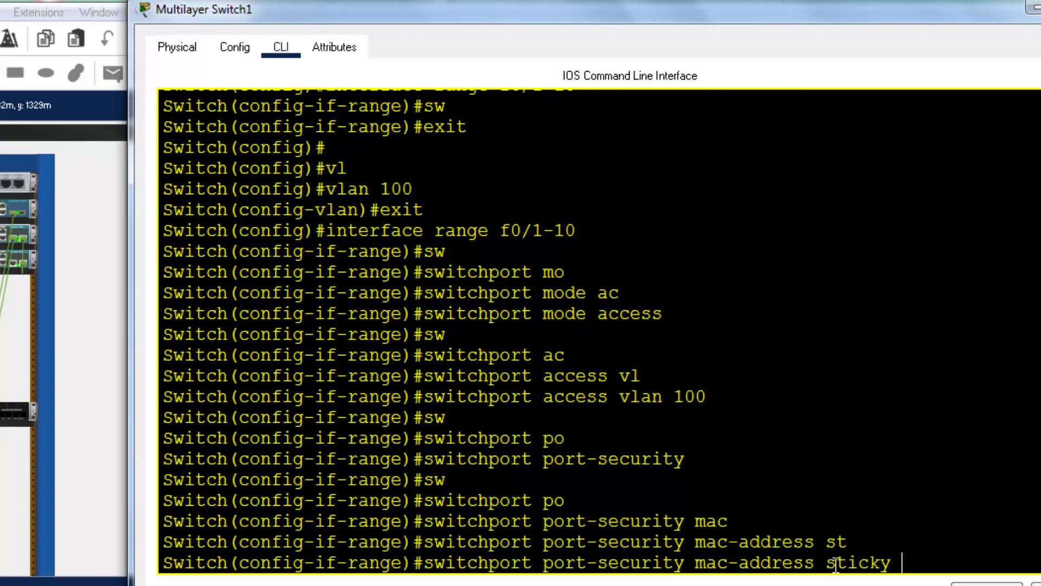
{"action": "key", "text": "Return"}
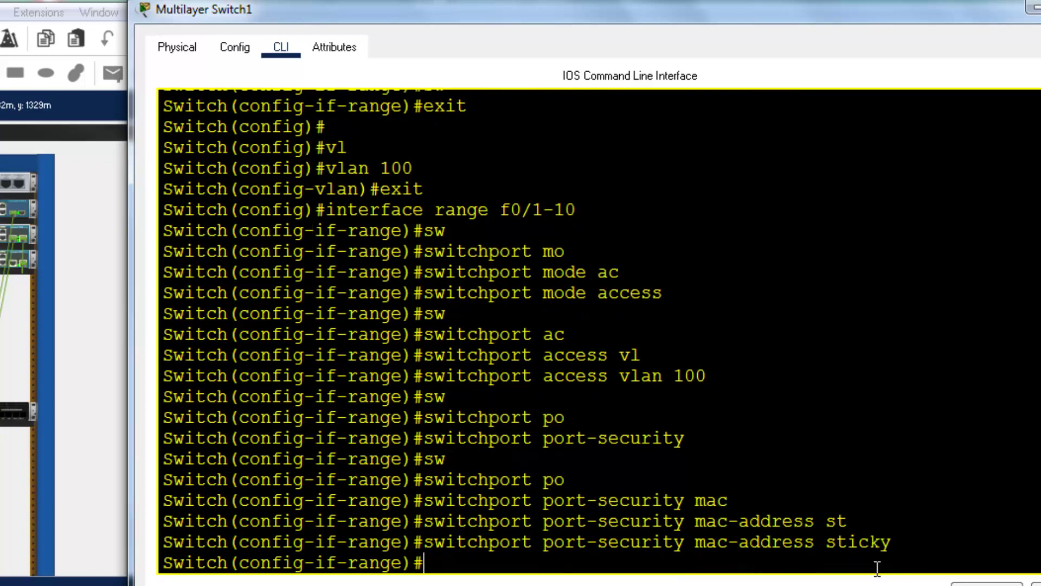
- Set the port-security violation mode of the selected ports to restrict
{"action": "type", "text": "sw"}
{"action": "key", "text": "Tab"}
{"action": "type", "text": "po"}
{"action": "key", "text": "Tab"}
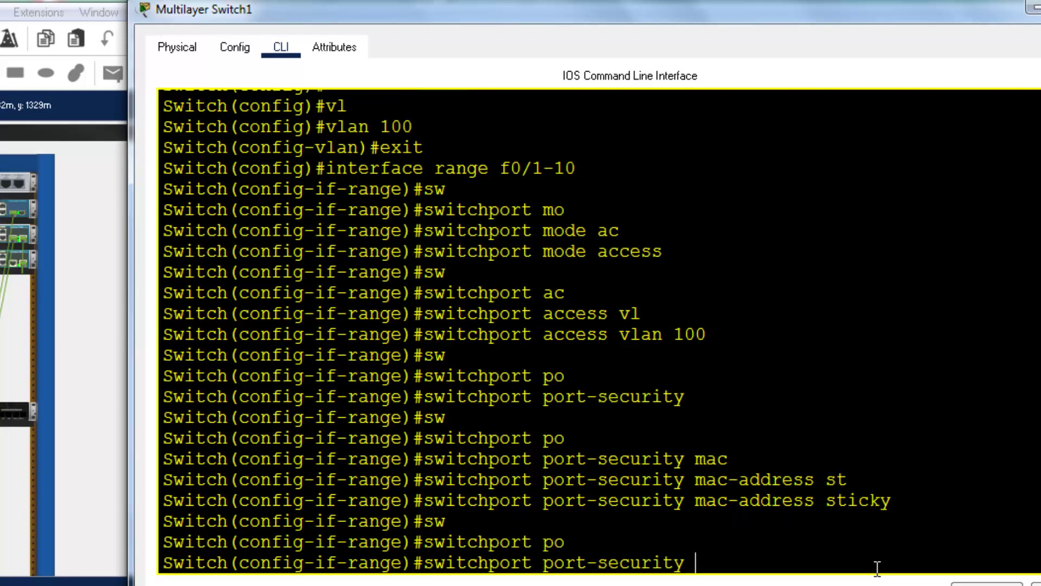
{"action": "type", "text": "vi"}
{"action": "key", "text": "Tab"}
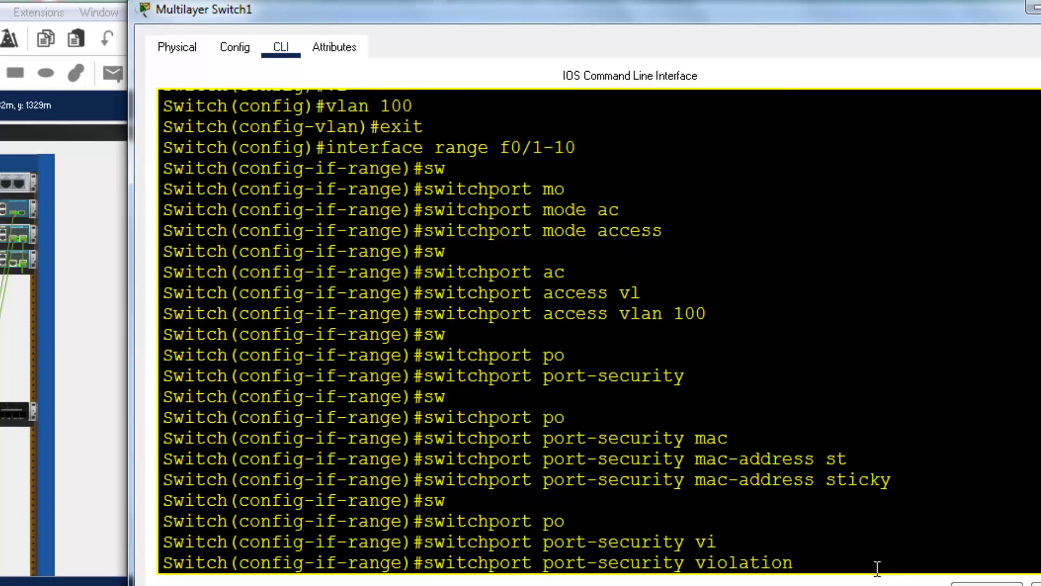
{"action": "type", "text": "re"}
{"action": "key", "text": "Tab"}
{"action": "key", "text": "Return"}
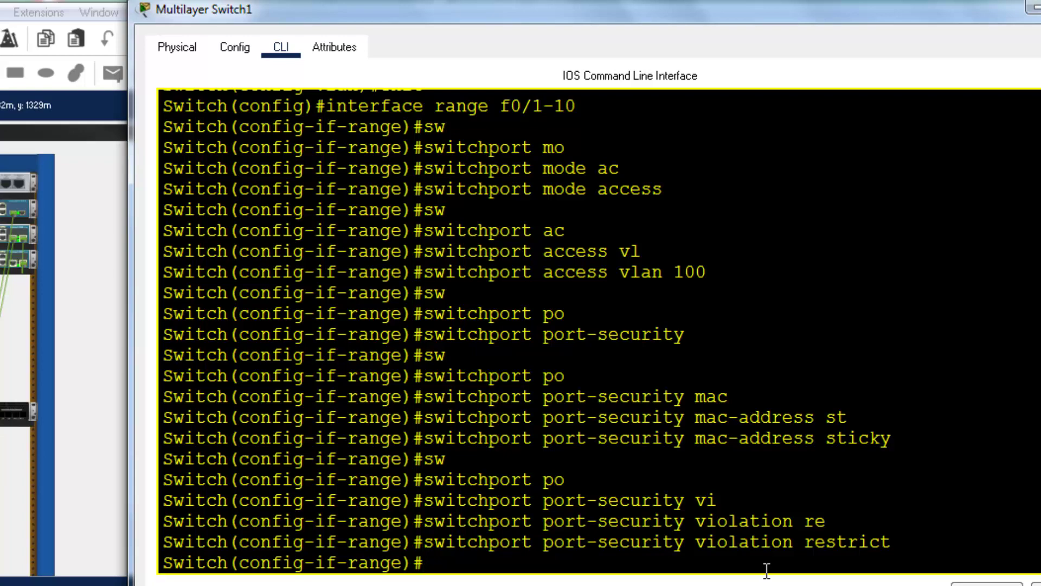
- Limit port security on the selected ports to a maximum of 1 MAC address
{"action": "type", "text": "sw"}
{"action": "key", "text": "Tab"}
{"action": "type", "text": "po"}
{"action": "key", "text": "Tab"}
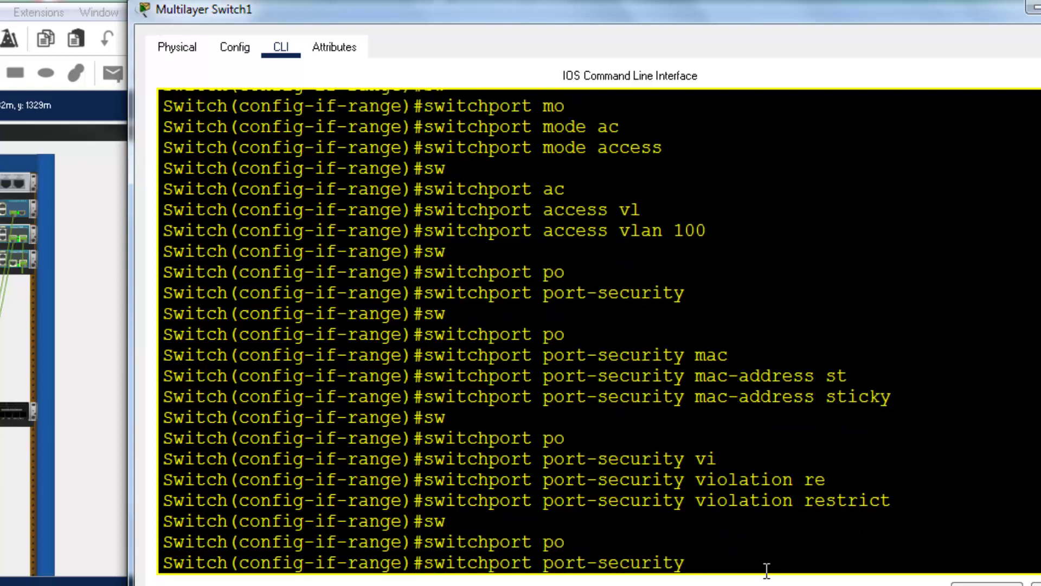
{"action": "type", "text": "max"}
{"action": "key", "text": "Tab"}
{"action": "type", "text": "1"}
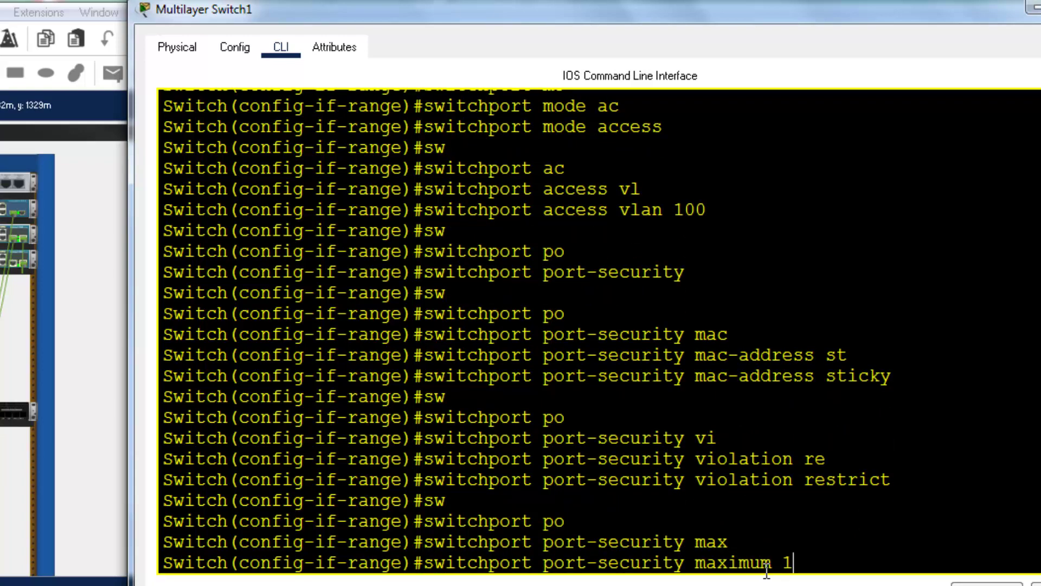
{"action": "key", "text": "Return"}
- Exit the switch's configuration mode and go back to the Corporate Office floor view
{"action": "type", "text": "exit"}
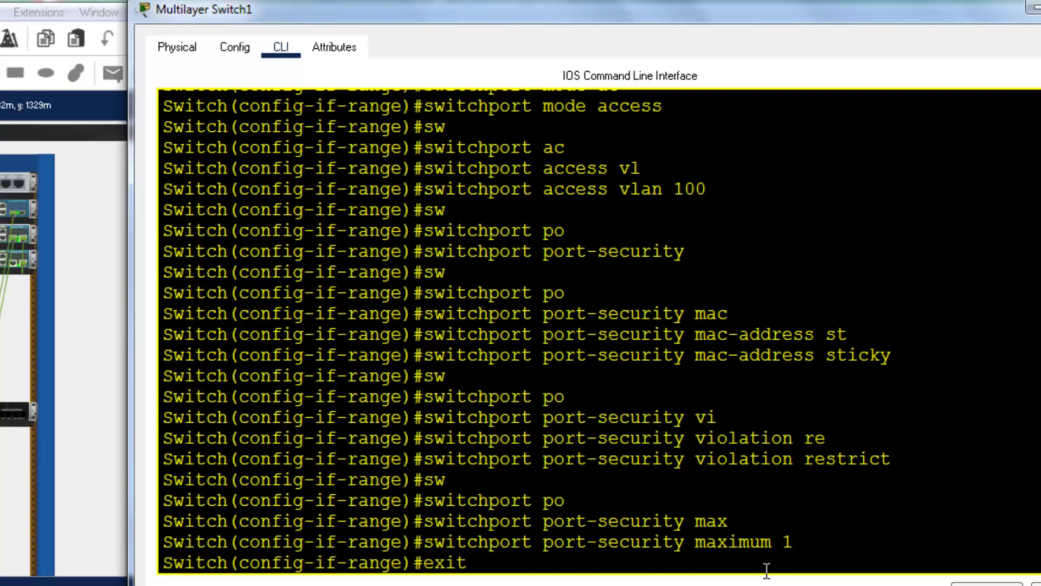
{"action": "key", "text": "Return"}
{"action": "type", "text": "exit"}
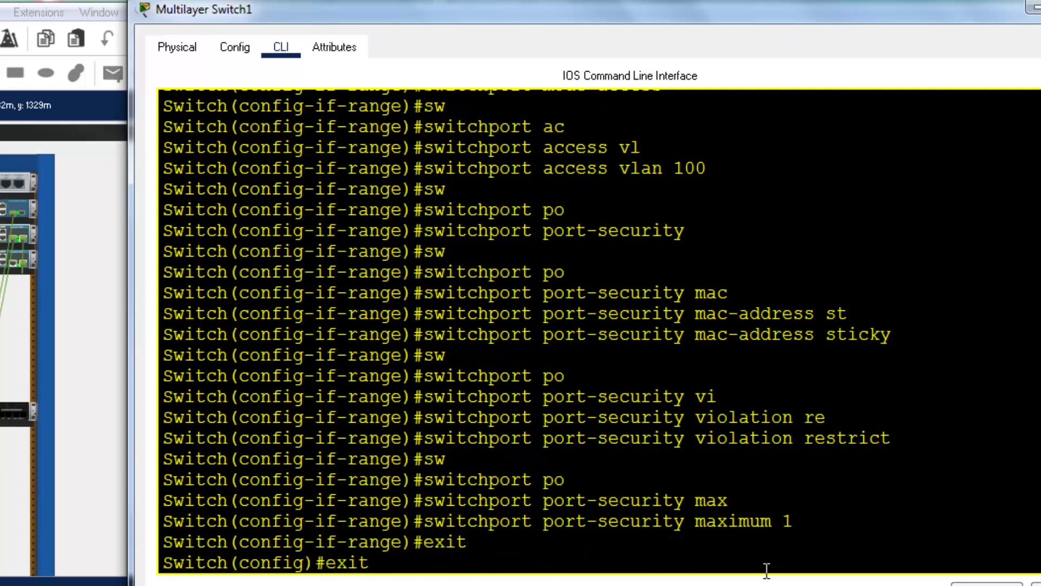
{"action": "key", "text": "Return"}
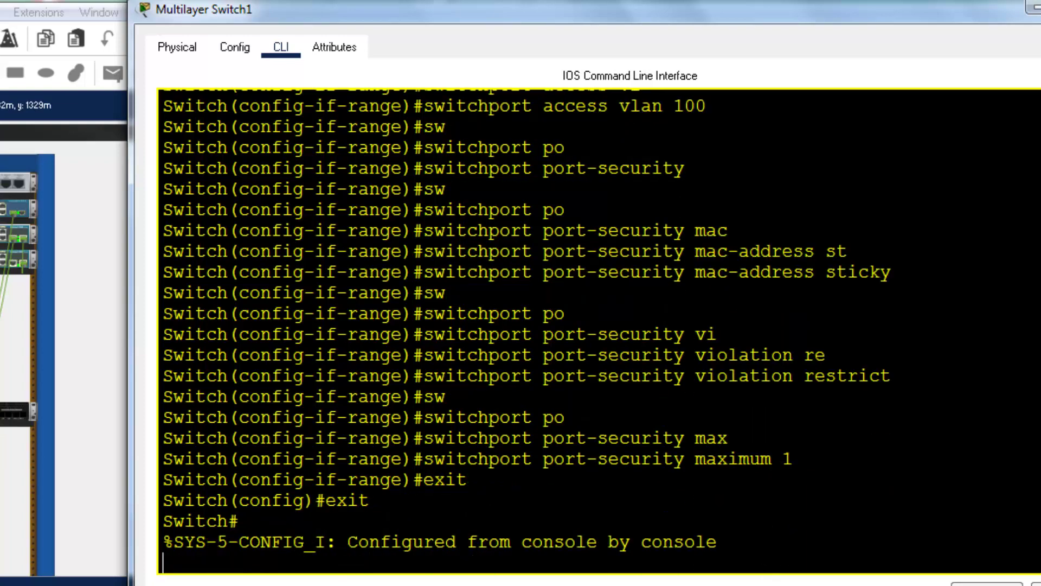
{"action": "left_click", "coordinate": [1032, 7]}
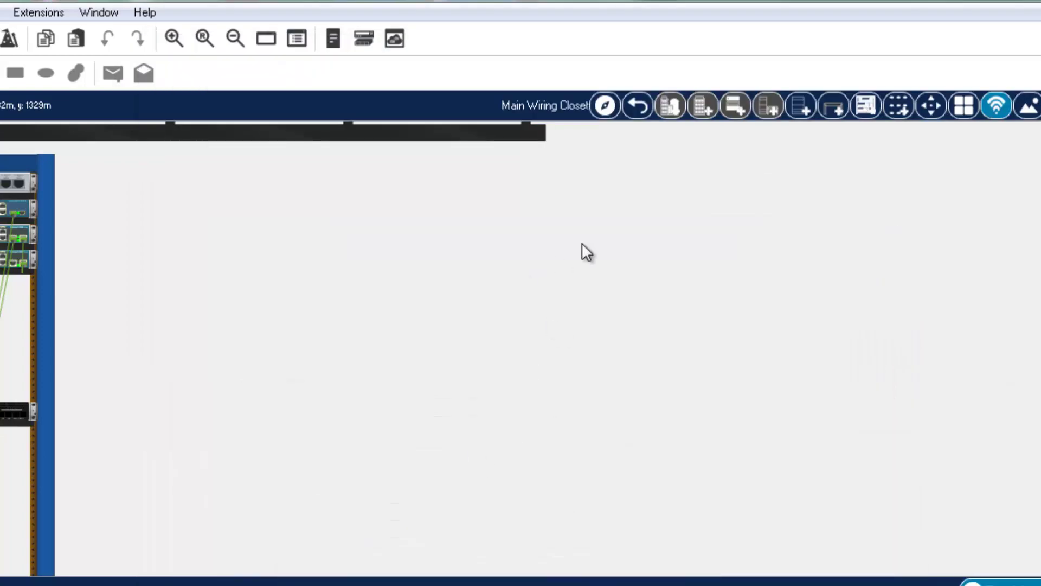
{"action": "left_click", "coordinate": [637, 106]}
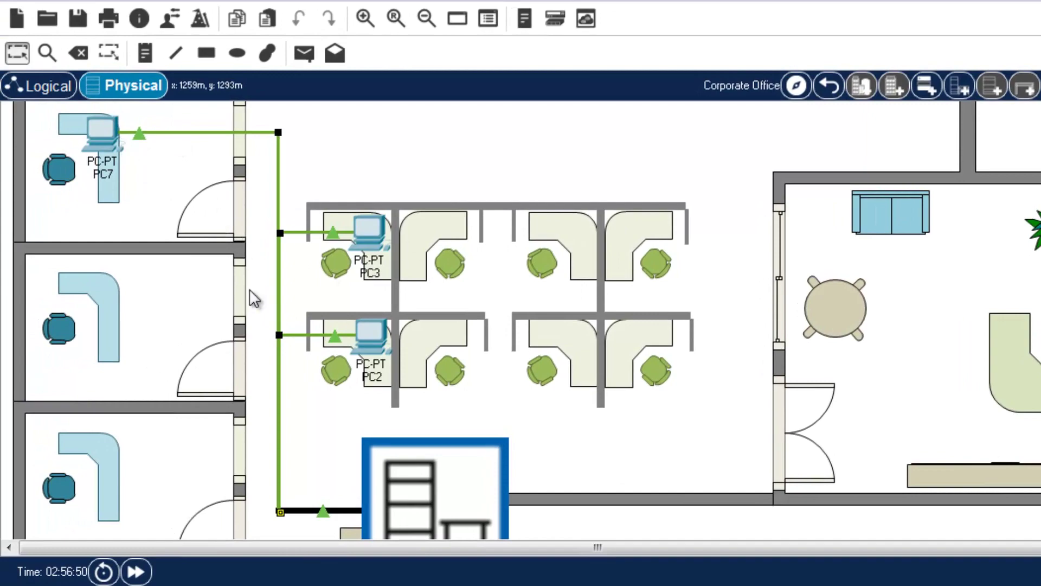
- Assign PC3 the static IPv4 address 192.168.100.2 with subnet mask 255.255.255.0
{"action": "left_click", "coordinate": [369, 226]}
{"action": "left_click", "coordinate": [484, 27]}
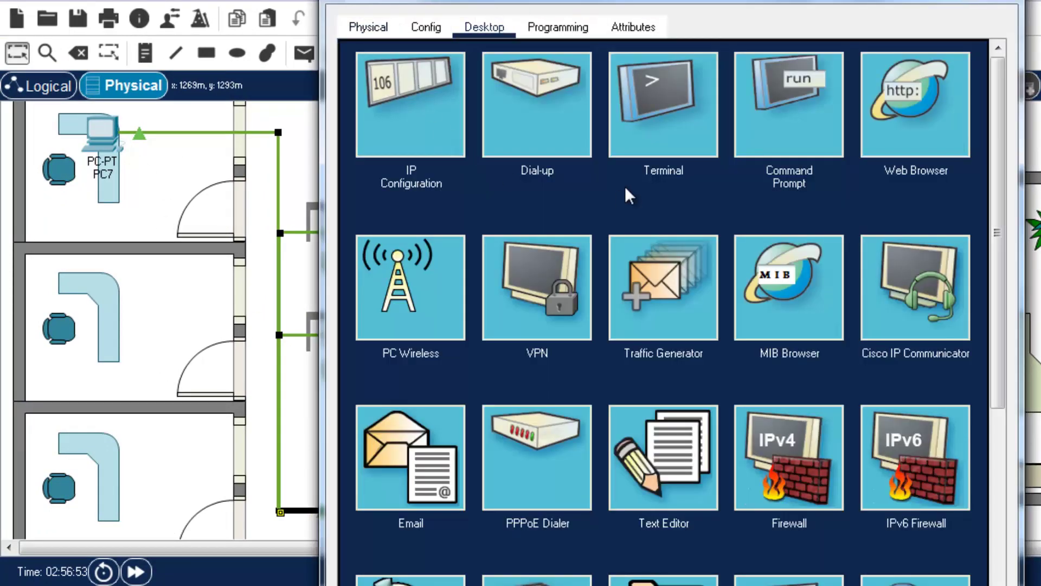
{"action": "left_click", "coordinate": [409, 105]}
{"action": "type", "text": "192.168.100.2"}
- Set PC3's default gateway to 192.168.100.1 and close its configuration window
{"action": "left_click", "coordinate": [614, 216]}
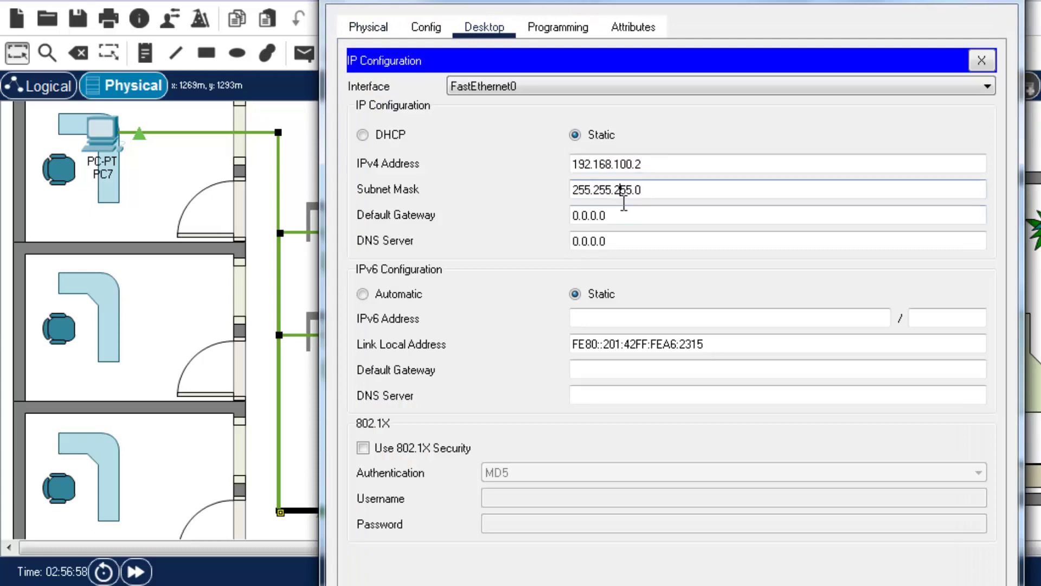
{"action": "key", "text": "BackSpace"}
{"action": "key", "text": "BackSpace"}
{"action": "key", "text": "BackSpace"}
{"action": "key", "text": "BackSpace"}
{"action": "key", "text": "BackSpace"}
{"action": "key", "text": "BackSpace"}
{"action": "key", "text": "BackSpace"}
{"action": "type", "text": "192.168.100.1"}
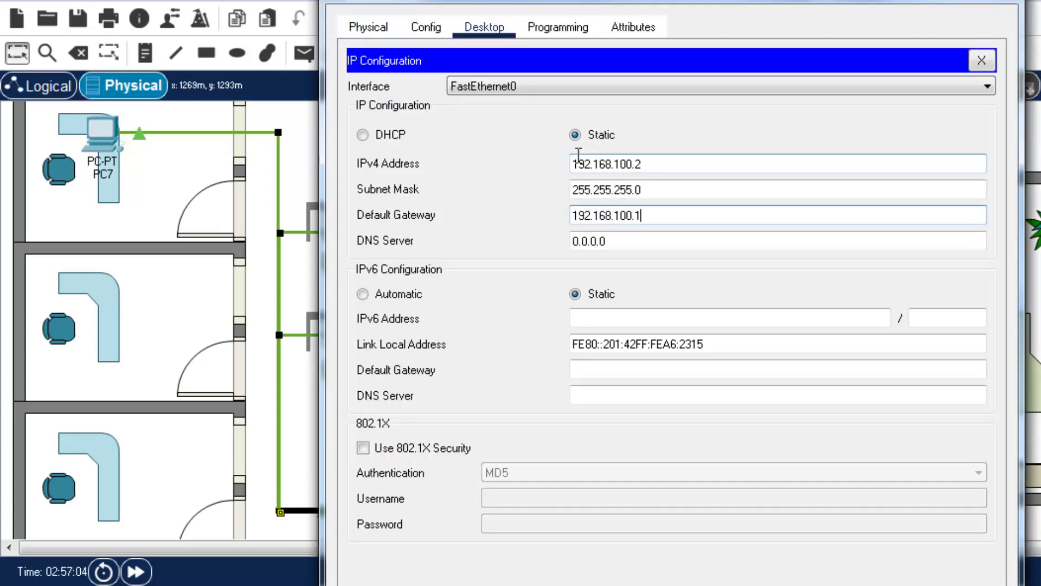
{"action": "left_click", "coordinate": [997, 2]}
- Assign PC2 the static IPv4 address 192.168.100.3 with subnet mask 255.255.255.0
{"action": "left_click", "coordinate": [380, 331]}
{"action": "left_click", "coordinate": [485, 27]}
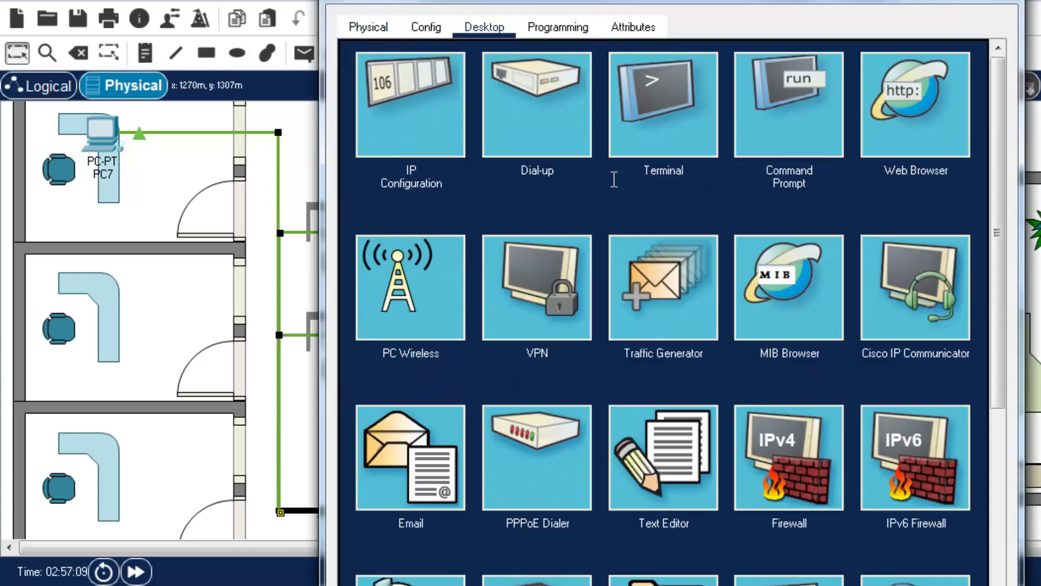
{"action": "left_click", "coordinate": [393, 116]}
{"action": "type", "text": "192.168.100.3"}
{"action": "key", "text": "Tab"}
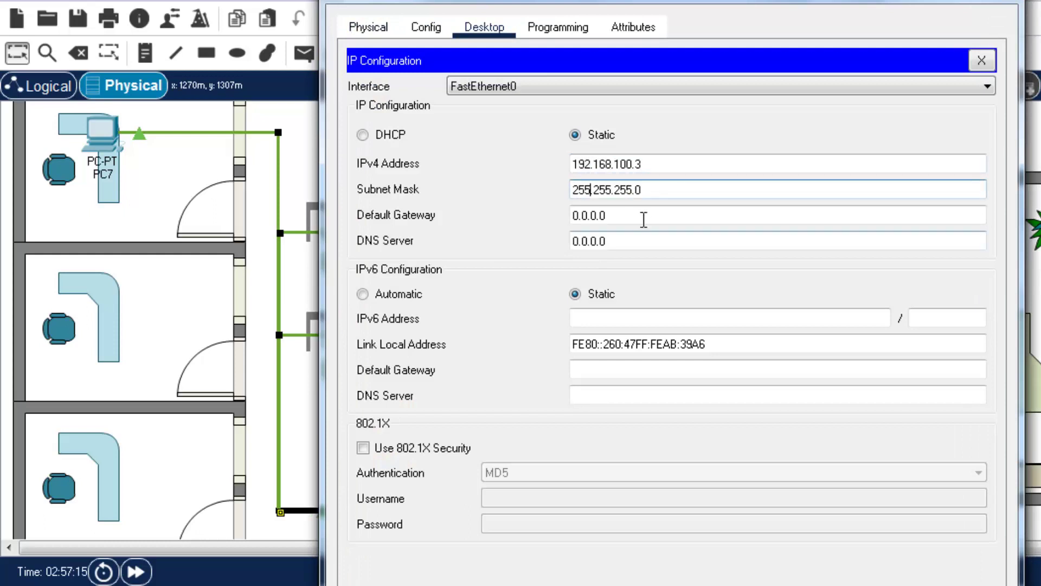
- Set PC2's default gateway to 192.168.100.1 and close its configuration window
{"action": "key", "text": "Tab"}
{"action": "key", "text": "BackSpace"}
{"action": "type", "text": "192.1"}
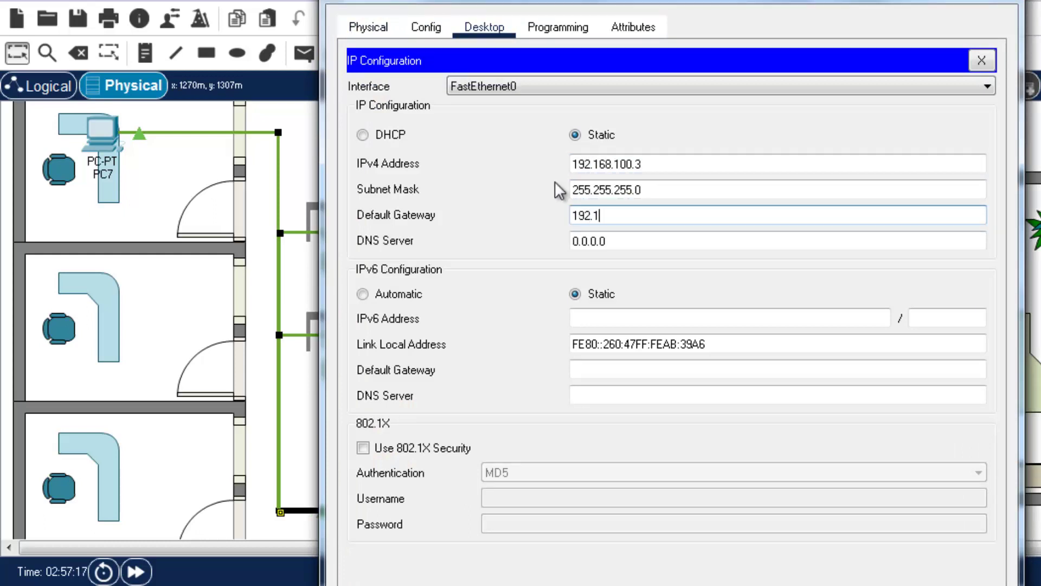
{"action": "type", "text": "68.100.1"}
{"action": "left_click", "coordinate": [985, 6]}
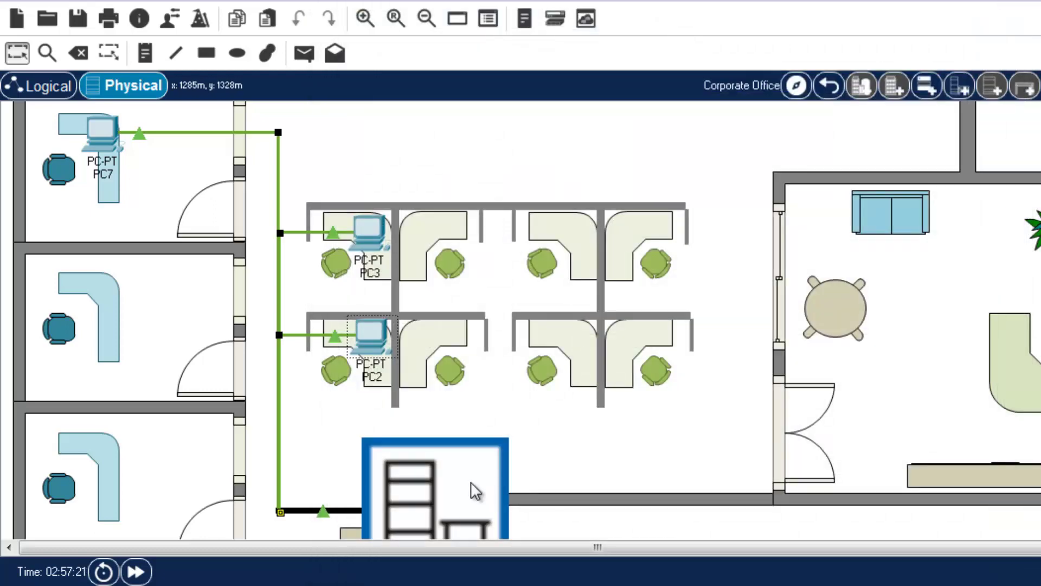
- Open the command line of Multilayer Switch1 in the Main Wiring Closet and bring up a fresh privileged prompt
{"action": "scroll", "coordinate": [494, 371], "scroll_direction": "down", "scroll_amount": 2}
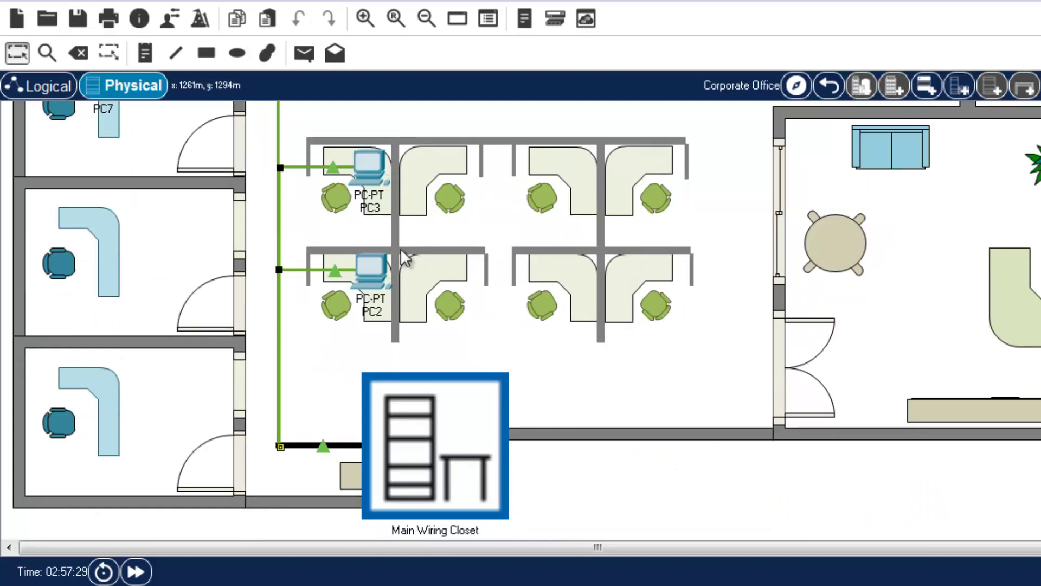
{"action": "left_click", "coordinate": [440, 442]}
{"action": "left_click", "coordinate": [153, 188]}
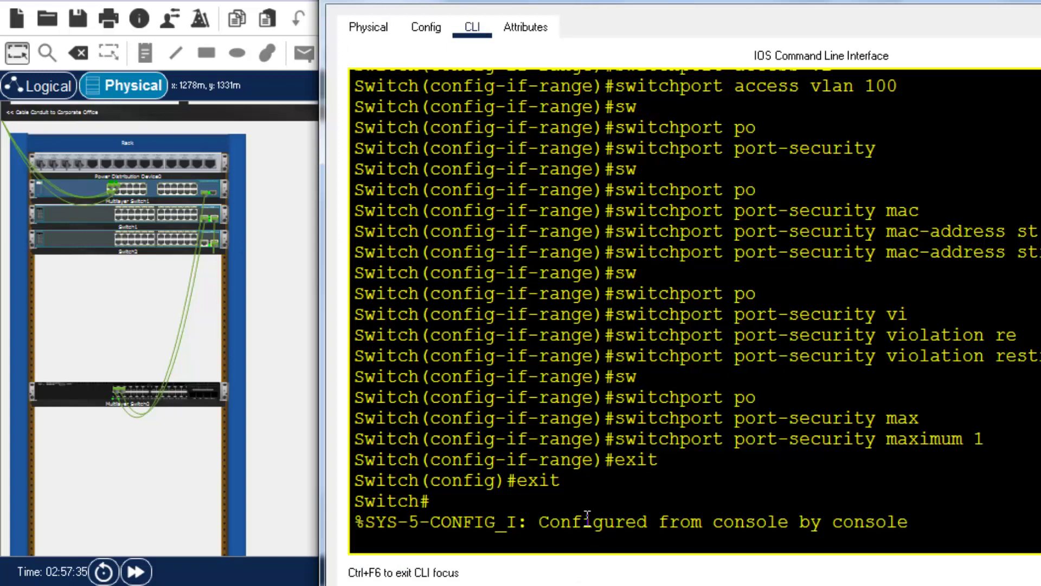
{"action": "key", "text": "Return"}
{"action": "key", "text": "Return"}
{"action": "key", "text": "Return"}
- Run show port-security on the switch and review the address counts, violations and security actions of ports Fa0/1 to Fa0/10
{"action": "type", "text": "sh"}
{"action": "key", "text": "Tab"}
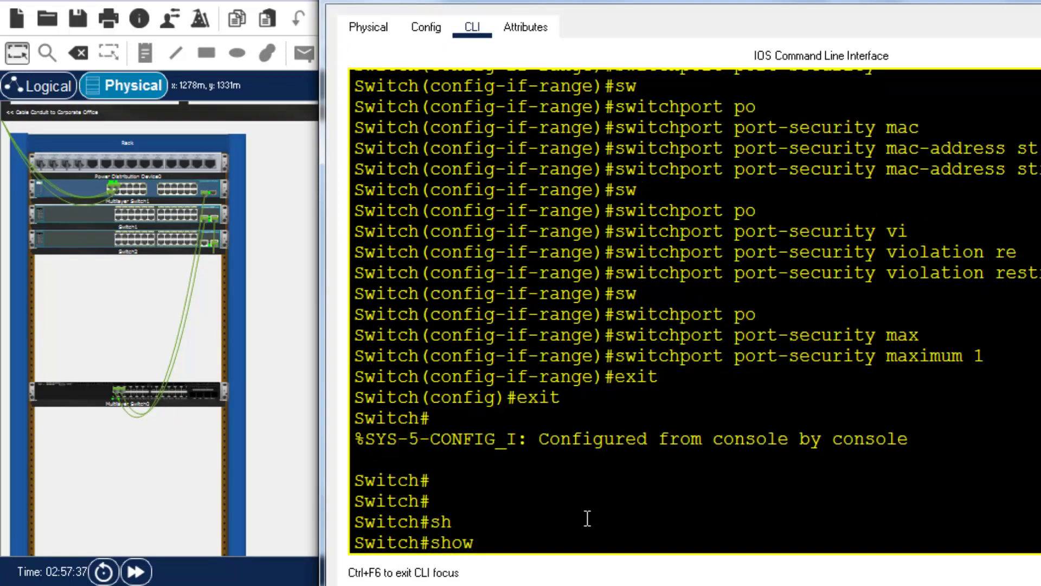
{"action": "type", "text": "por"}
{"action": "key", "text": "Tab"}
{"action": "key", "text": "Return"}
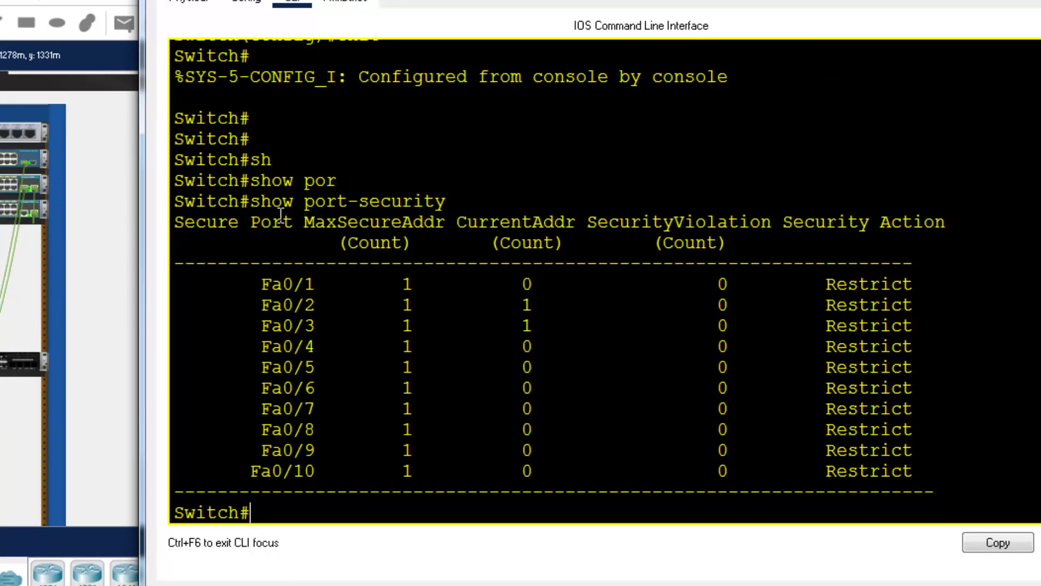
{"action": "left_click_drag", "start_coordinate": [237, 265], "coordinate": [958, 476]}
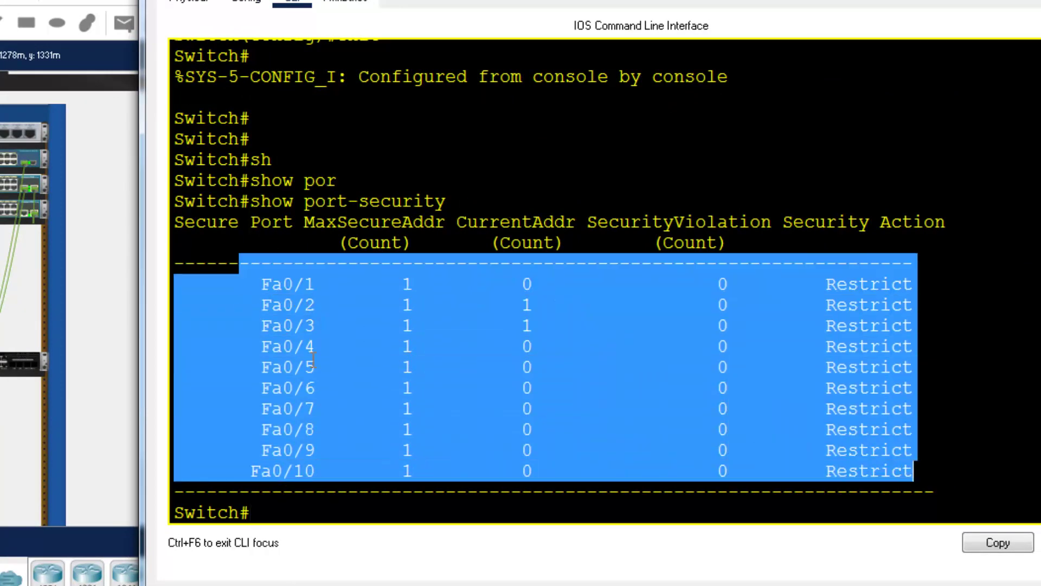
{"action": "left_click_drag", "start_coordinate": [714, 288], "coordinate": [740, 472]}
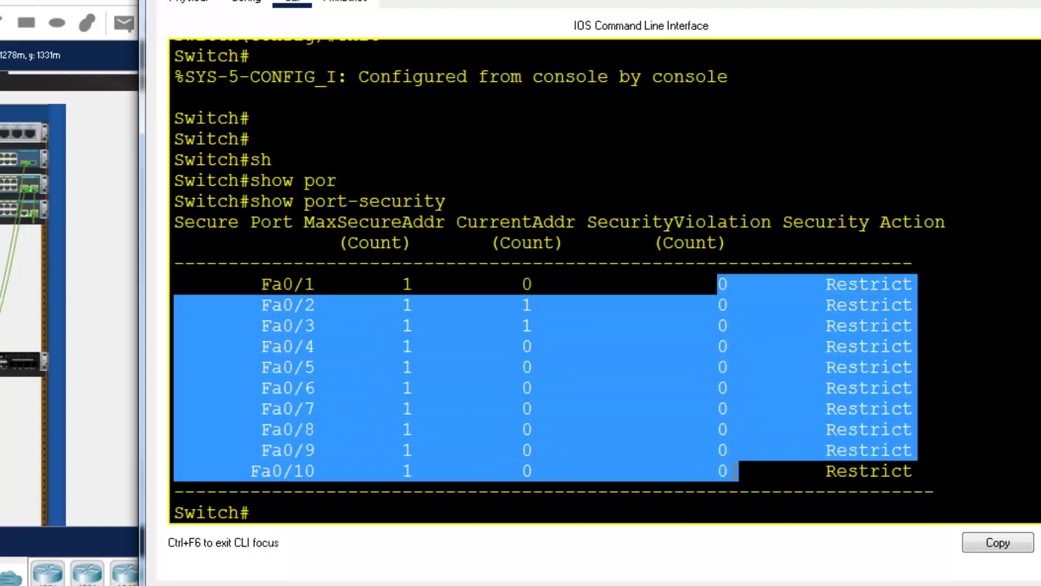
{"action": "left_click", "coordinate": [291, 513]}
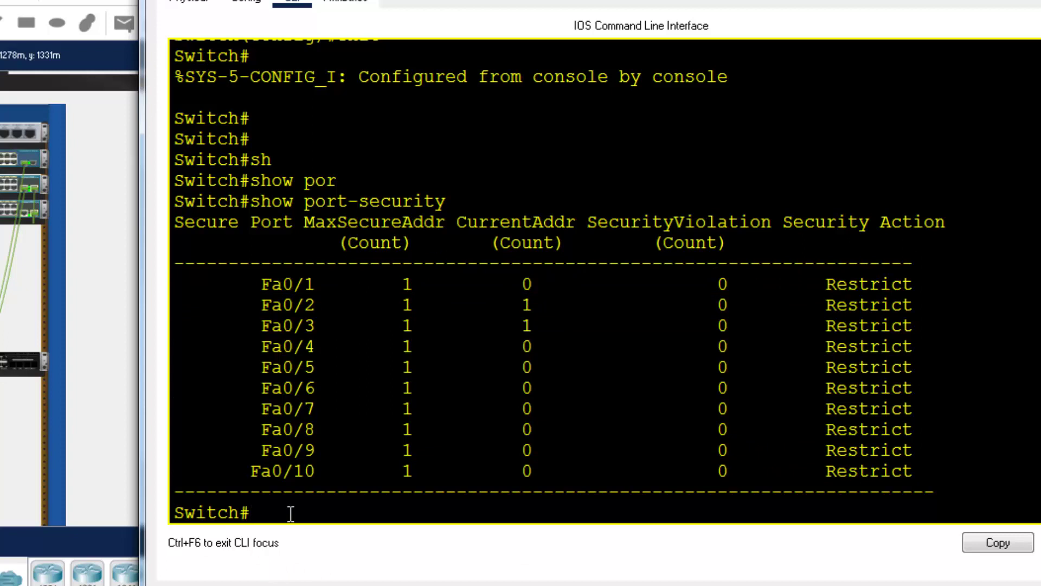
- Run show mac address-table on the switch and examine the VLAN 100 entries and their ports
{"action": "type", "text": "sh"}
{"action": "key", "text": "Tab"}
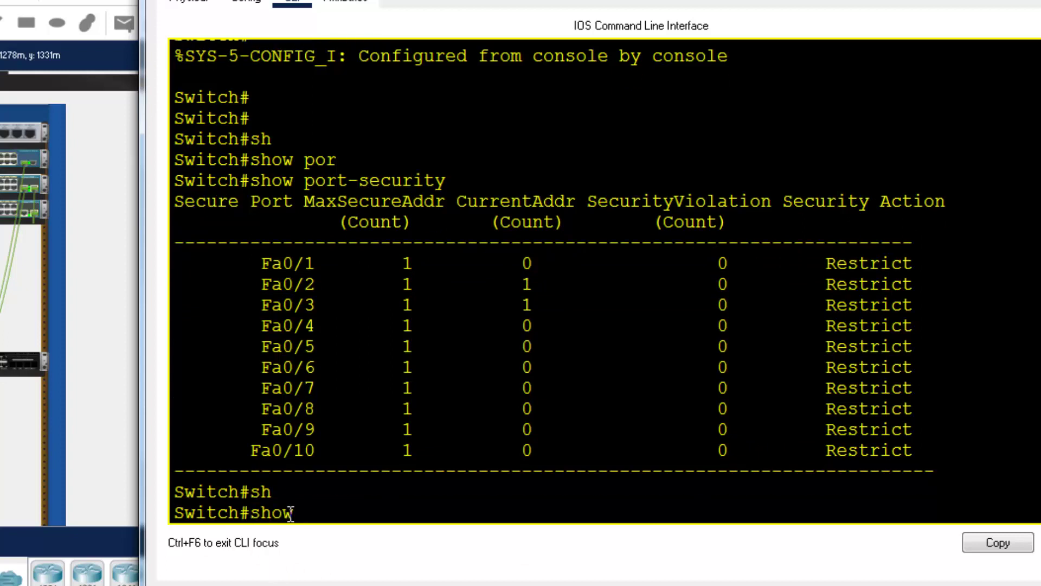
{"action": "type", "text": "mac"}
{"action": "key", "text": "Tab"}
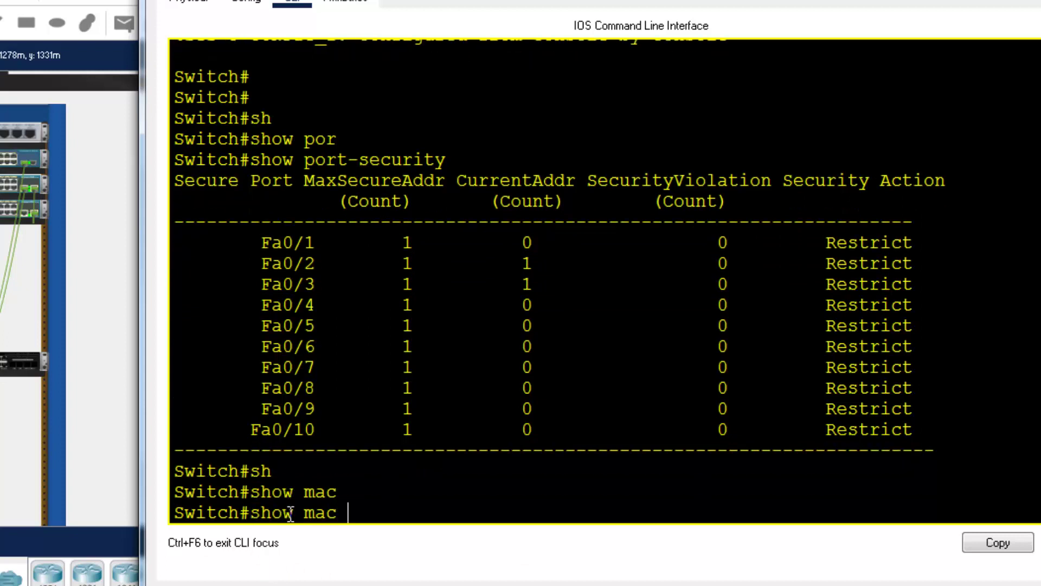
{"action": "type", "text": "ad"}
{"action": "key", "text": "Tab"}
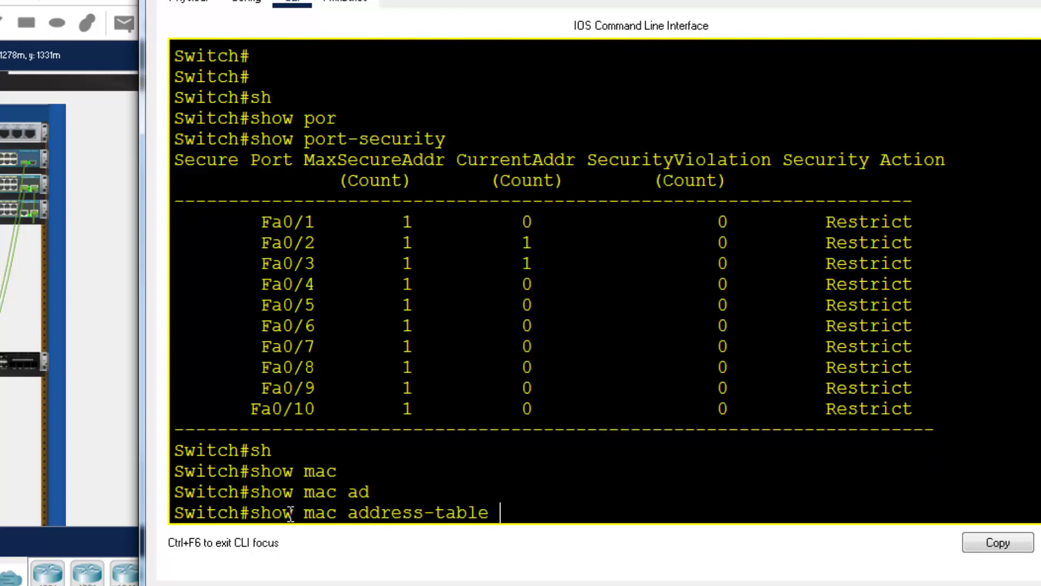
{"action": "key", "text": "Return"}
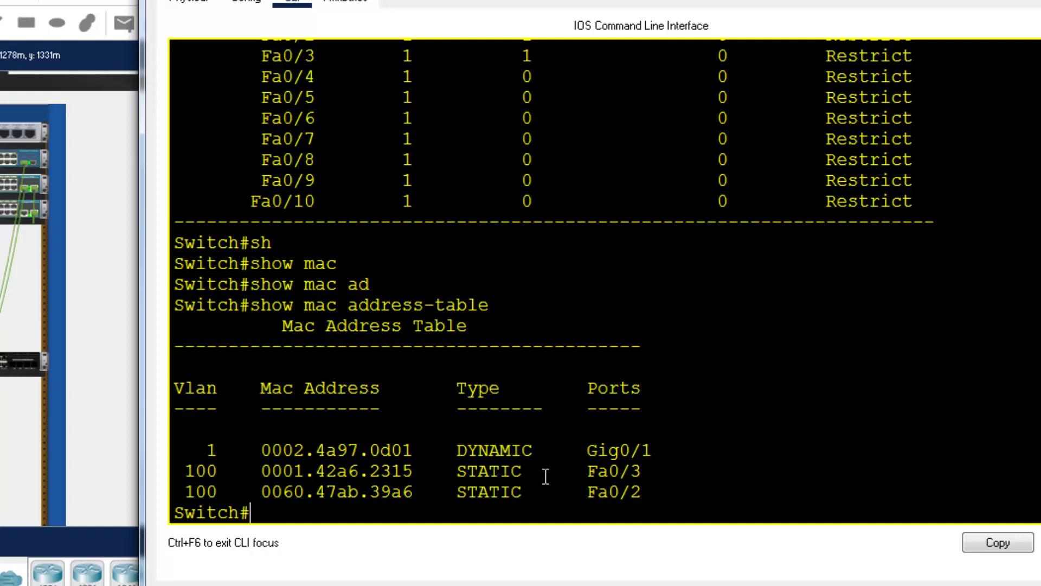
{"action": "left_click_drag", "start_coordinate": [643, 491], "coordinate": [586, 470]}
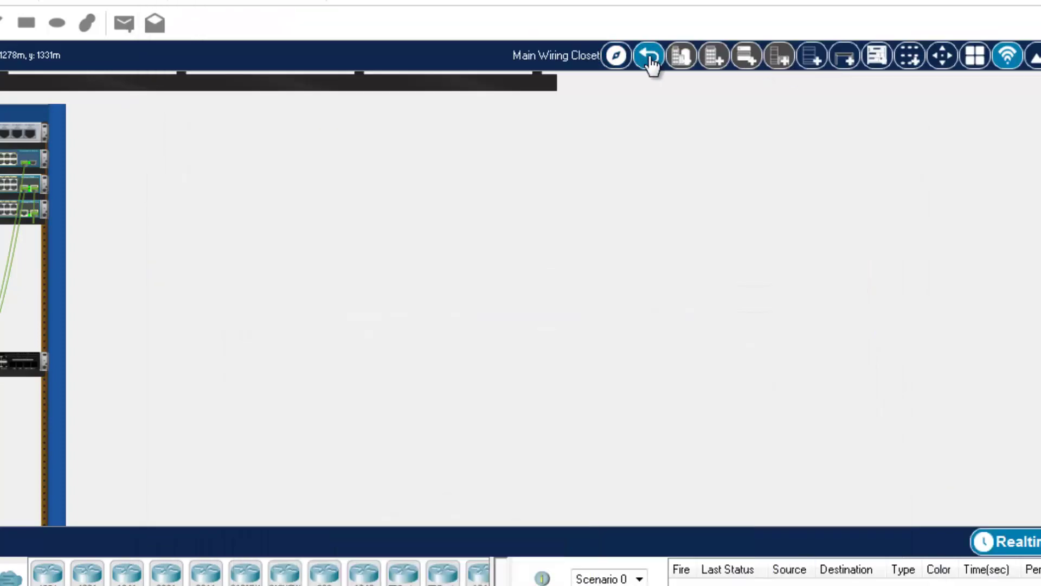
- Return to the Corporate Office floor and examine PC7, PC3 and PC2 and their cabling to the Main Wiring Closet
{"action": "left_click", "coordinate": [649, 55]}
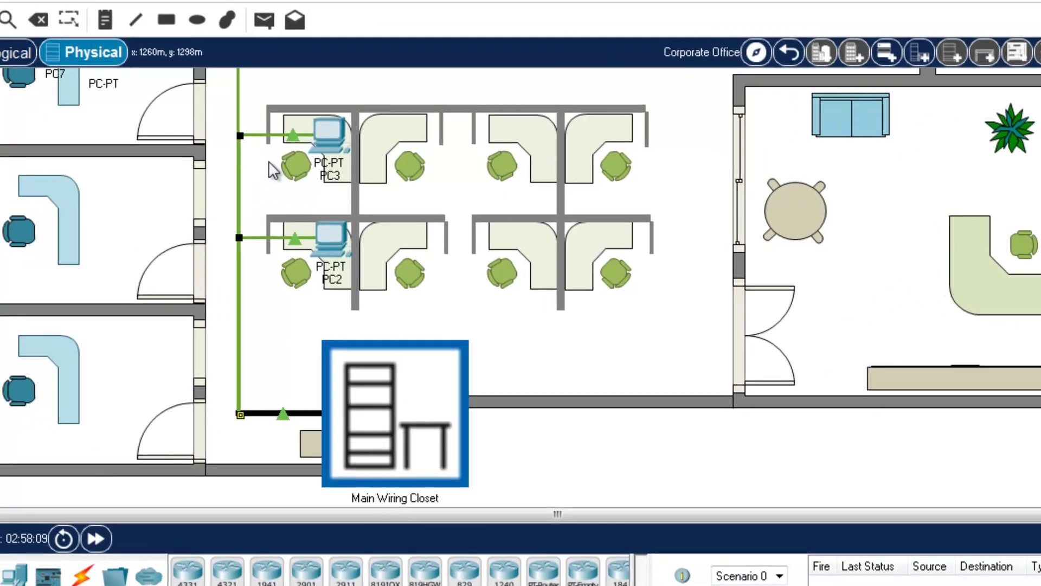
{"action": "scroll", "coordinate": [334, 273], "scroll_direction": "up", "scroll_amount": 3}
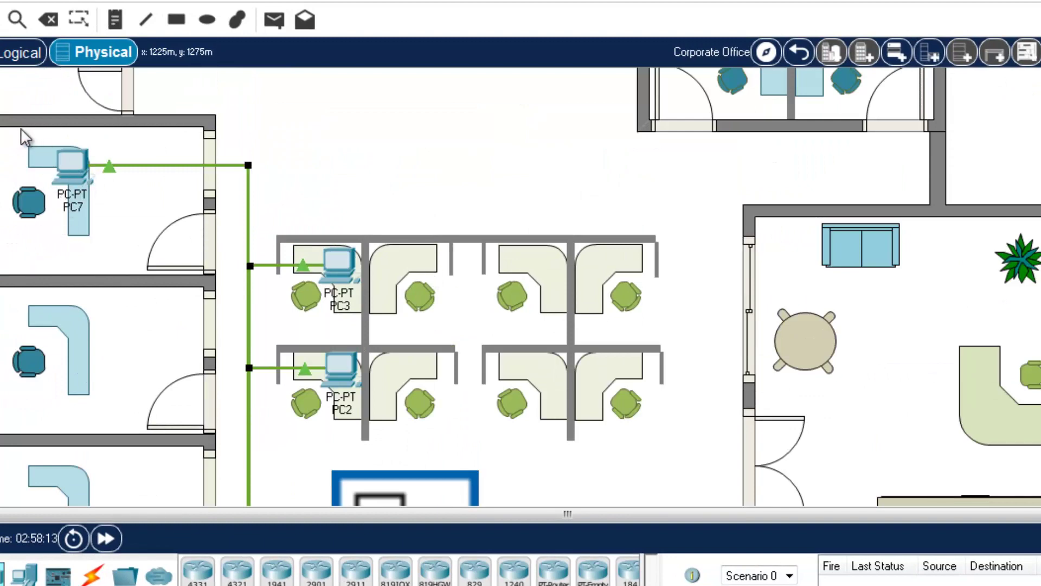
{"action": "left_click_drag", "start_coordinate": [21, 128], "coordinate": [140, 228]}
{"action": "scroll", "coordinate": [226, 404], "scroll_direction": "down", "scroll_amount": 3}
{"action": "scroll", "coordinate": [242, 383], "scroll_direction": "up", "scroll_amount": 1}
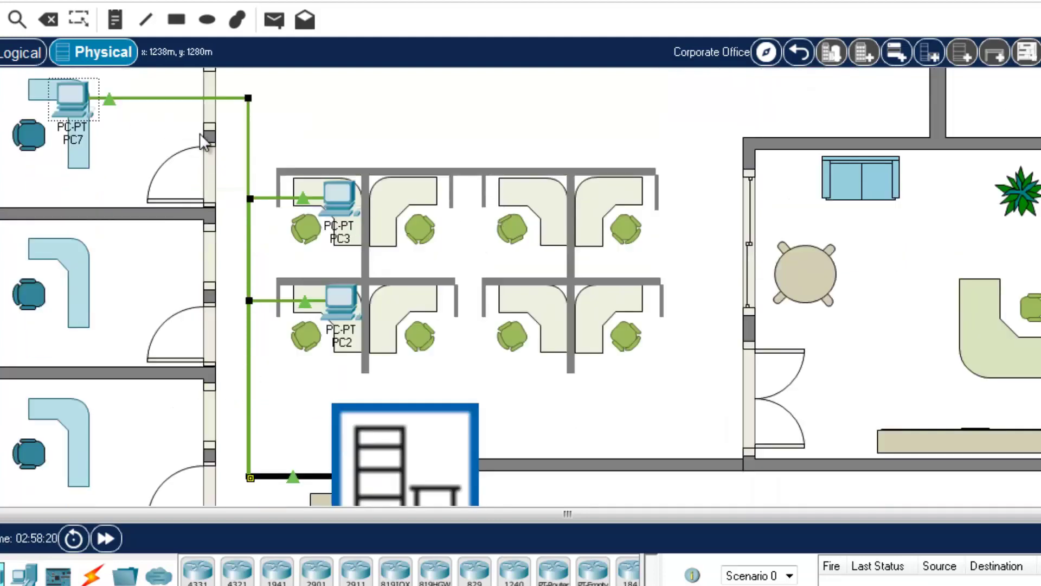
{"action": "scroll", "coordinate": [621, 418], "scroll_direction": "down", "scroll_amount": 1}
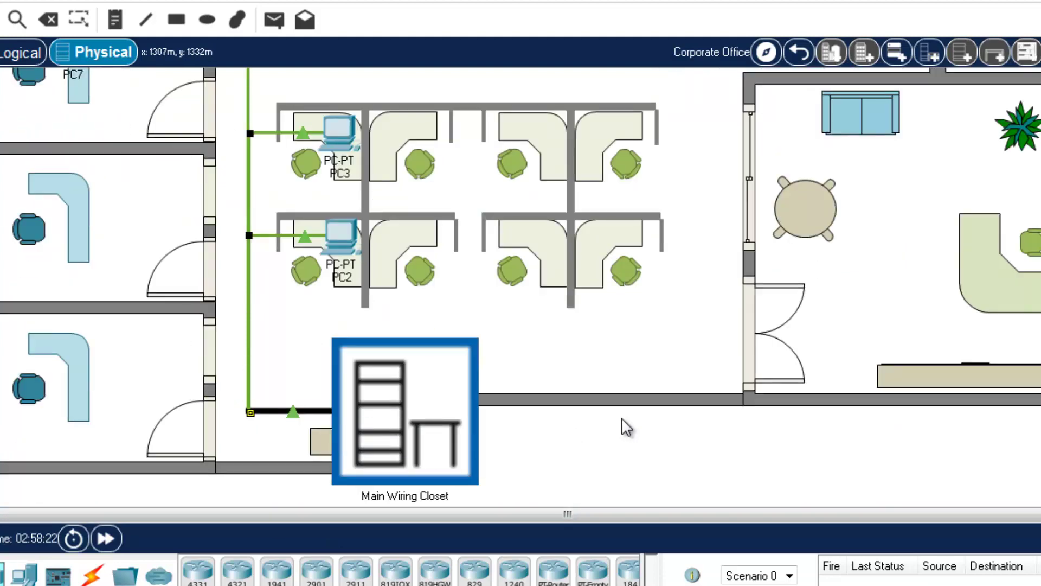
{"action": "scroll", "coordinate": [621, 418], "scroll_direction": "up", "scroll_amount": 1}
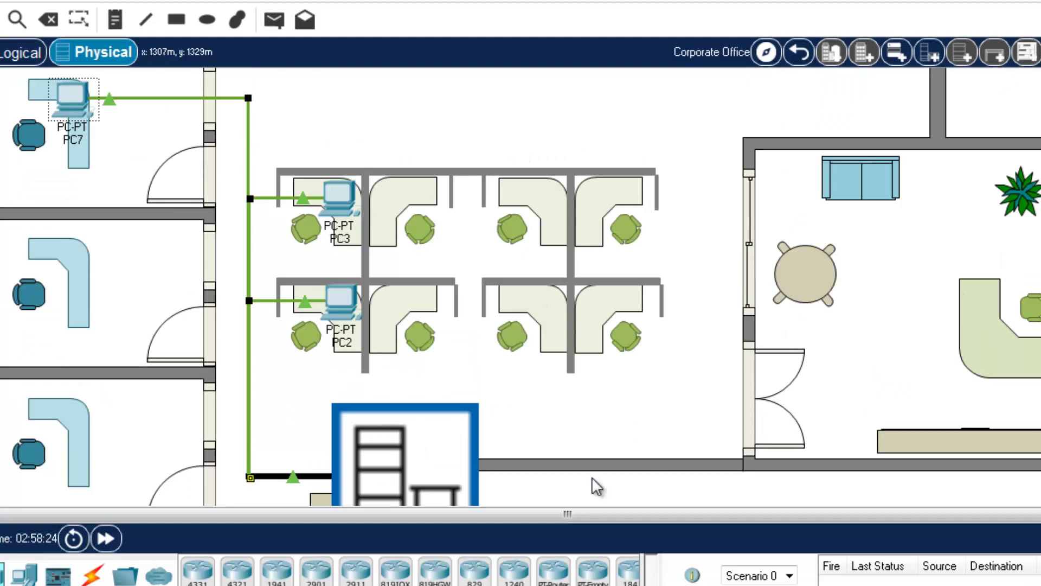
{"action": "scroll", "coordinate": [565, 426], "scroll_direction": "down", "scroll_amount": 1}
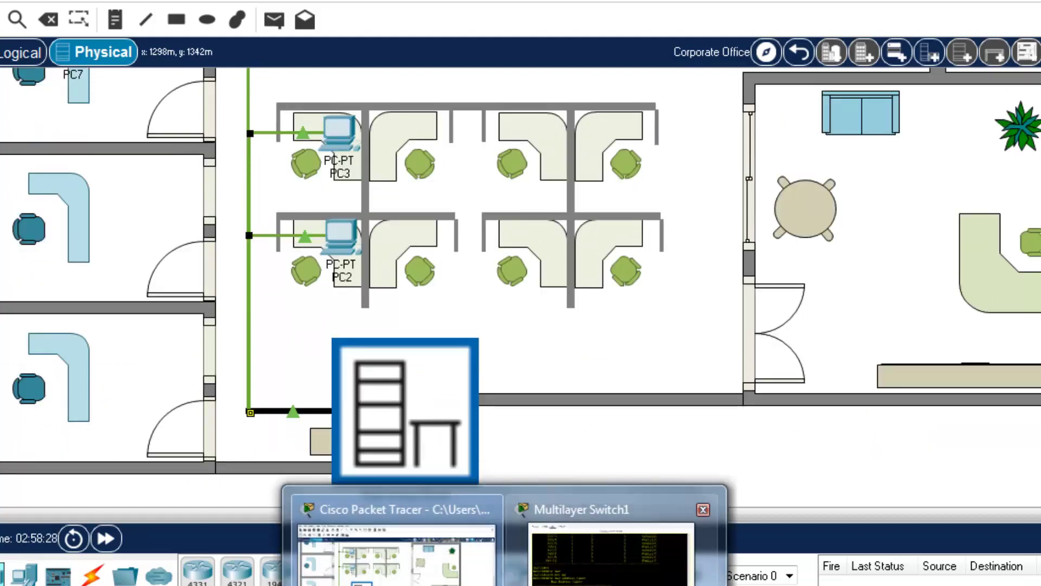
- Compare the Fa0/3 and Fa0/2 entries in Multilayer Switch1's MAC address table with the details of PC3 on the floor
{"action": "left_click", "coordinate": [616, 544]}
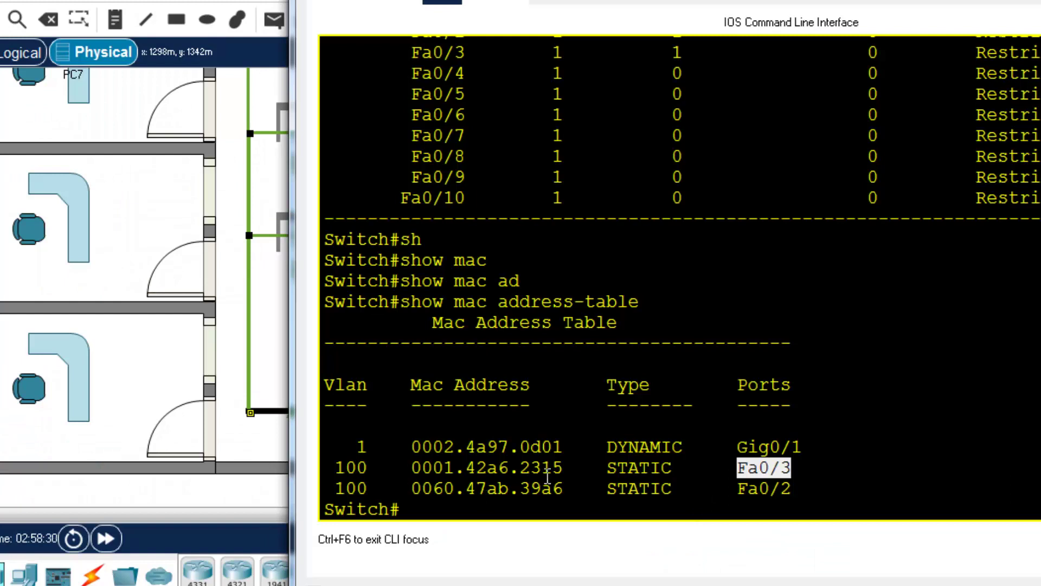
{"action": "left_click_drag", "start_coordinate": [525, 467], "coordinate": [566, 468]}
{"action": "left_click", "coordinate": [196, 172]}
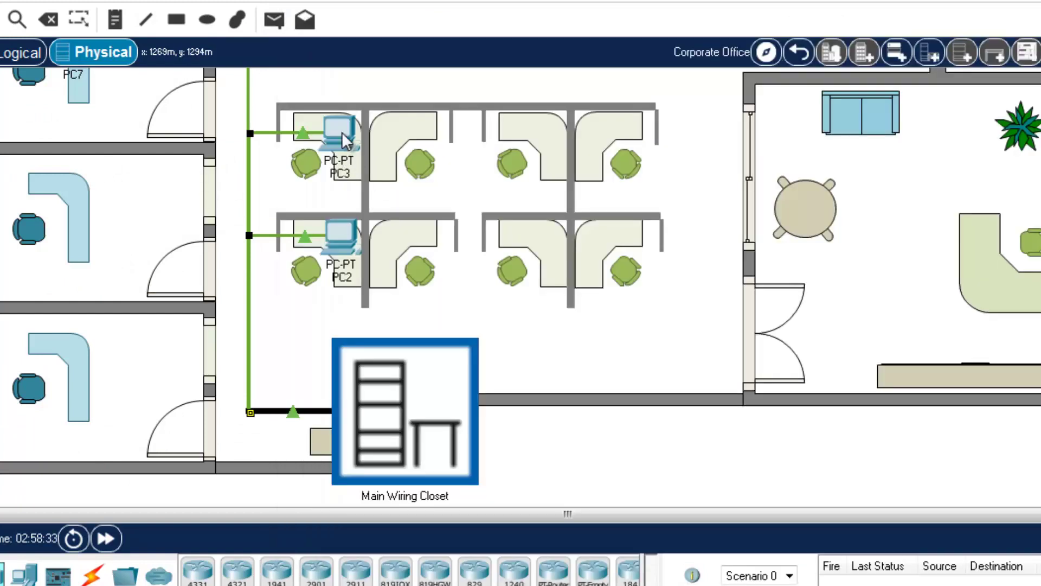
{"action": "mouse_move", "coordinate": [341, 133]}
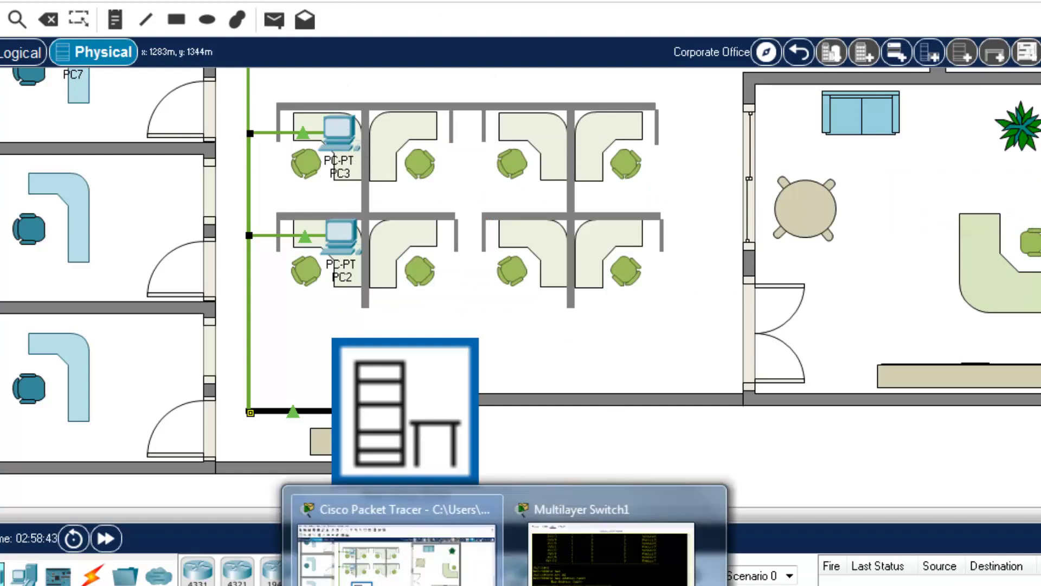
{"action": "left_click", "coordinate": [708, 515]}
{"action": "left_click_drag", "start_coordinate": [736, 467], "coordinate": [750, 490]}
{"action": "left_click", "coordinate": [745, 504]}
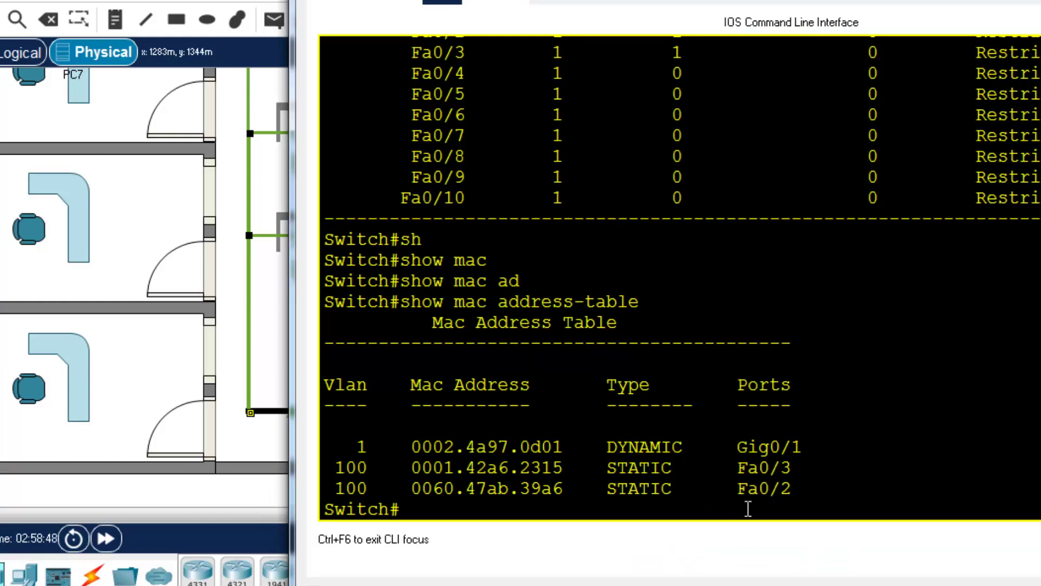
- Send a simple PDU from PC3 to PC2 on the Corporate Office floor to test connectivity
{"action": "left_click", "coordinate": [188, 258]}
{"action": "left_click", "coordinate": [274, 20]}
{"action": "left_click", "coordinate": [339, 130]}
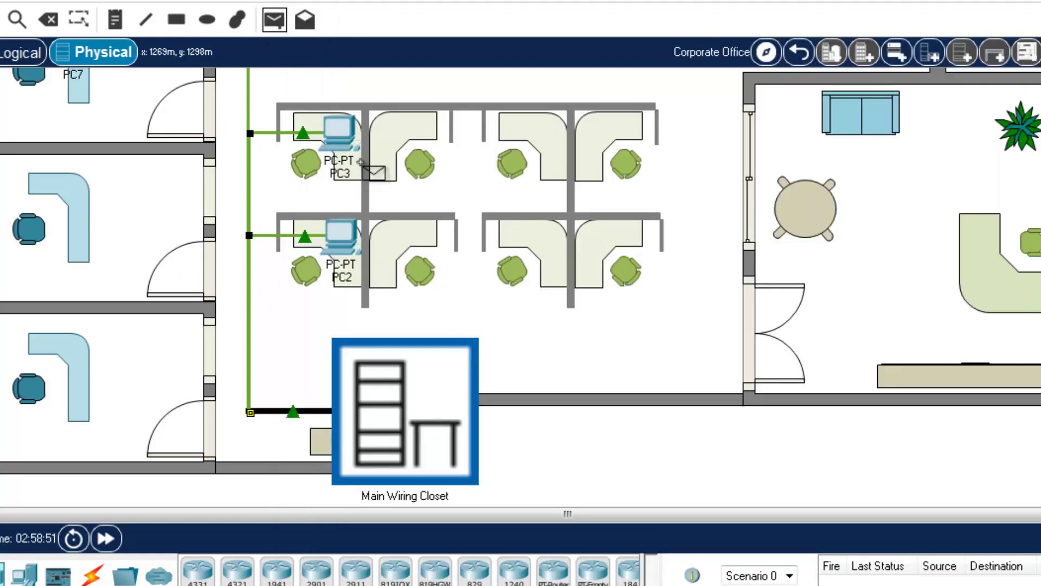
{"action": "left_click", "coordinate": [358, 239]}
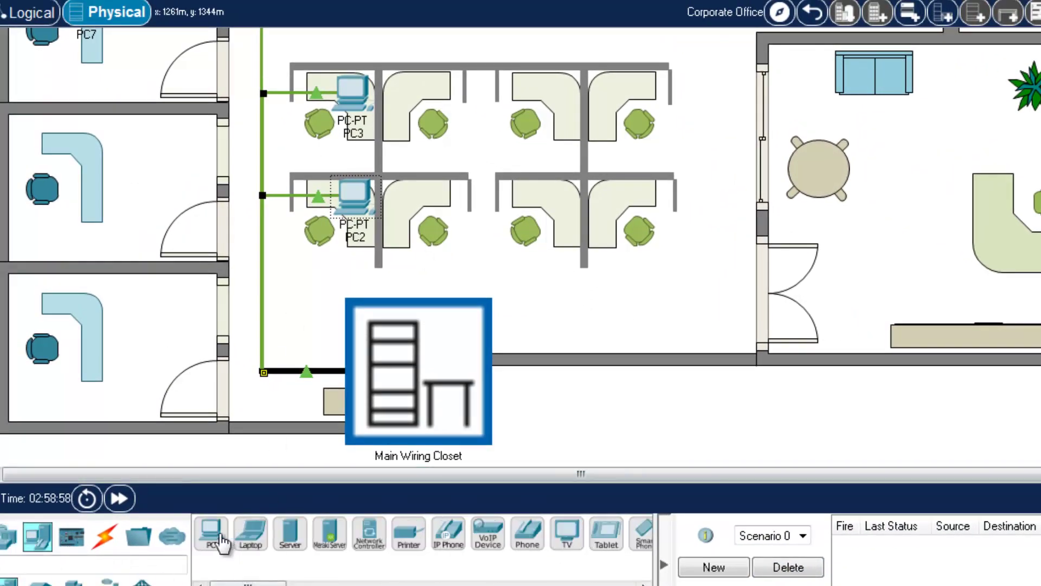
- Add a new PC at the desk beside PC3 and adjust its position in the cubicle
{"action": "left_click", "coordinate": [212, 535]}
{"action": "left_click", "coordinate": [409, 129]}
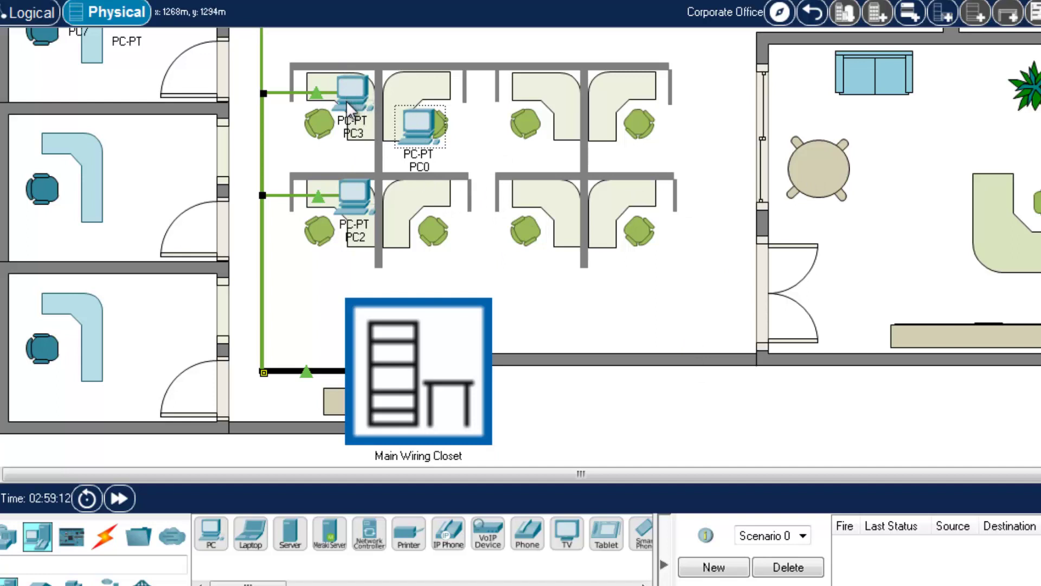
{"action": "mouse_move", "coordinate": [443, 130]}
{"action": "left_mouse_down"}
{"action": "mouse_move", "coordinate": [439, 140]}
{"action": "mouse_move", "coordinate": [446, 117]}
{"action": "left_mouse_up"}
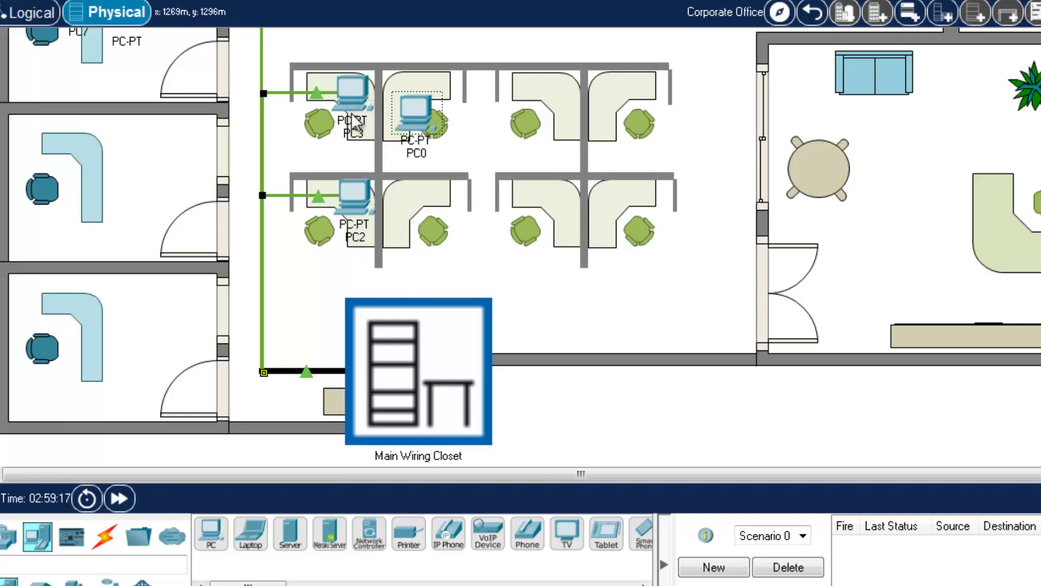
- Delete the cable that connects PC3 to the network
{"action": "left_click", "coordinate": [319, 102]}
{"action": "key", "text": "Delete"}
{"action": "left_click", "coordinate": [300, 93]}
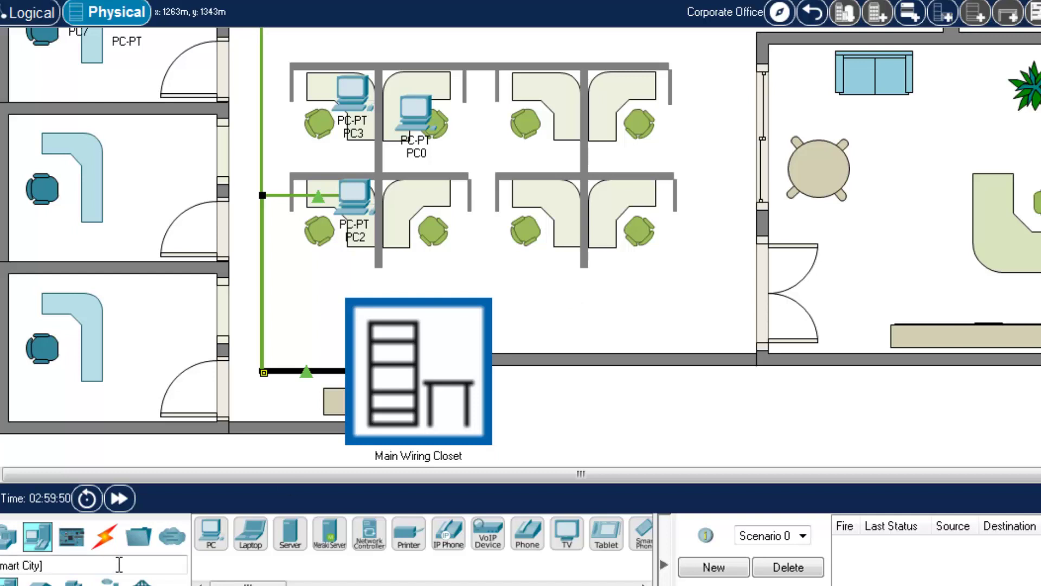
- Connect FastEthernet0/3 of Multilayer Switch1 in the Main Wiring Closet rack to PC0 with a copper straight-through cable
{"action": "left_click", "coordinate": [105, 535]}
{"action": "left_click", "coordinate": [291, 533]}
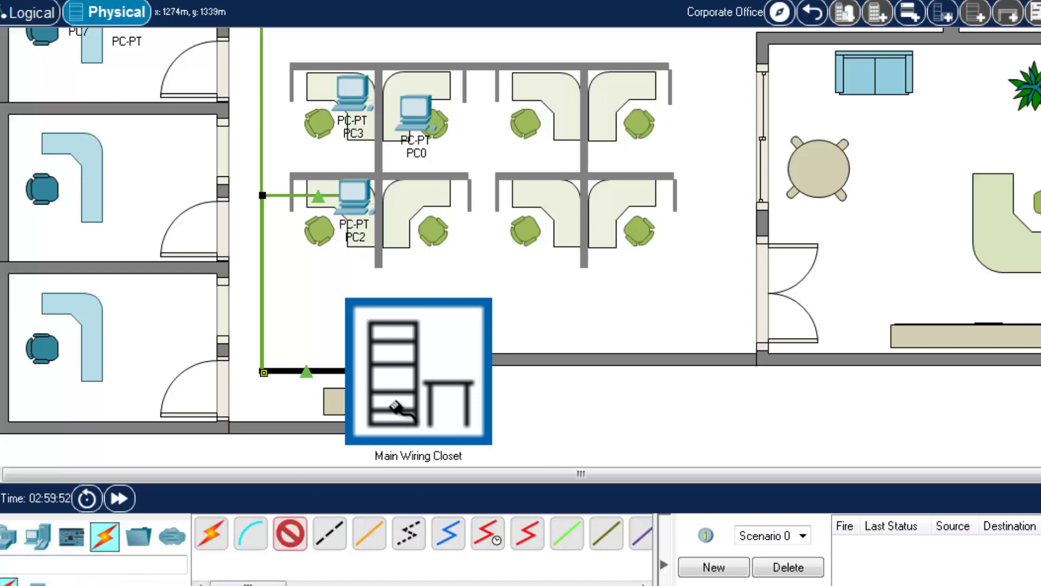
{"action": "left_click", "coordinate": [411, 379]}
{"action": "mouse_move", "coordinate": [465, 383]}
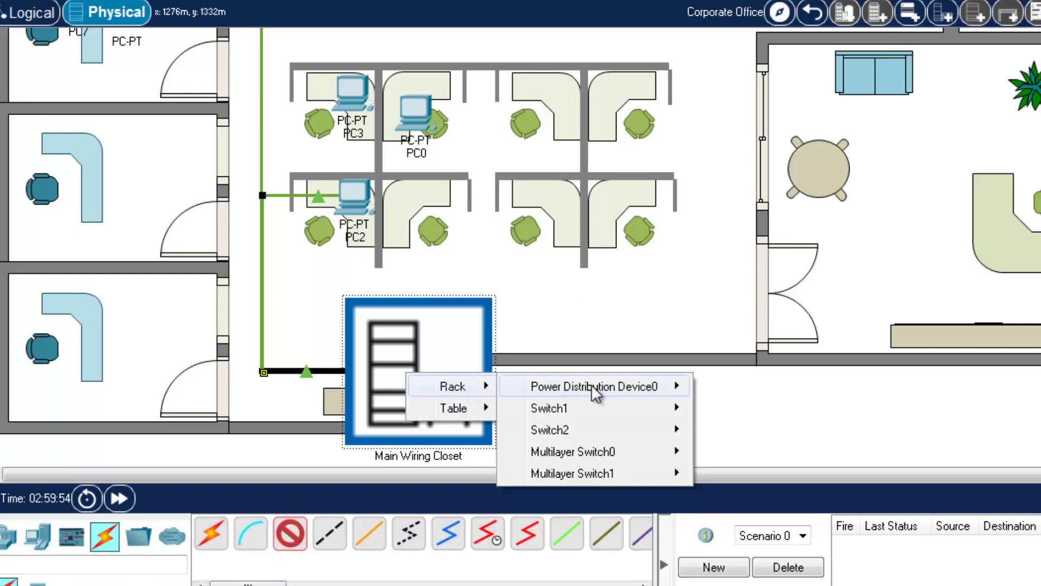
{"action": "mouse_move", "coordinate": [603, 409]}
{"action": "mouse_move", "coordinate": [608, 473]}
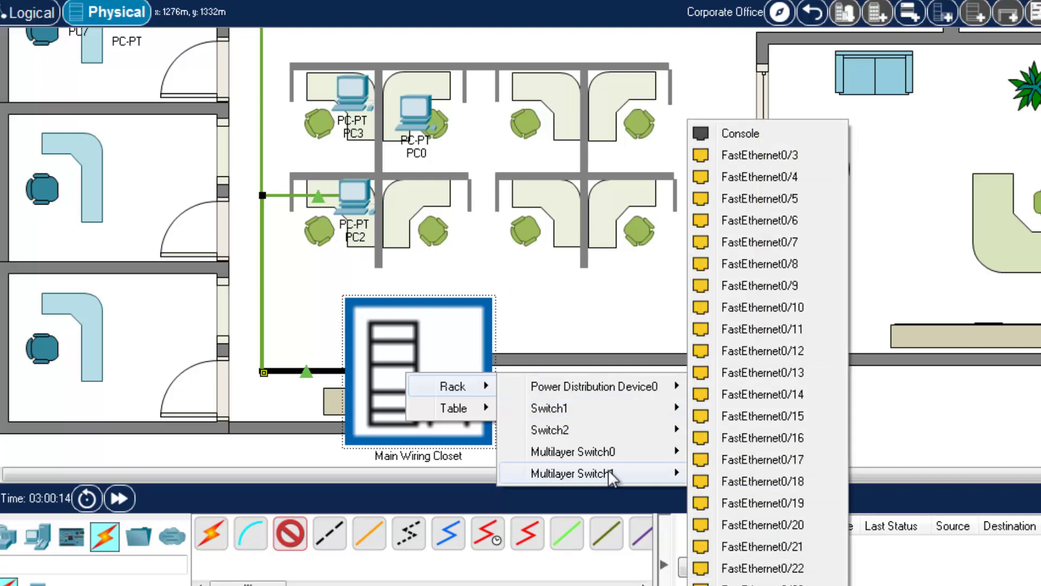
{"action": "left_click", "coordinate": [781, 156]}
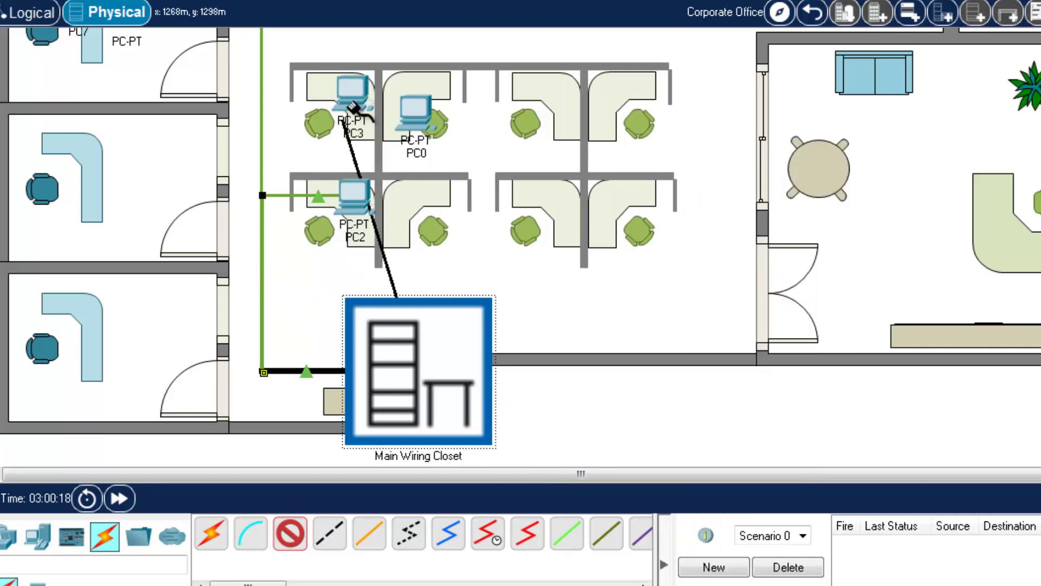
{"action": "left_click", "coordinate": [418, 120]}
{"action": "left_click", "coordinate": [437, 198]}
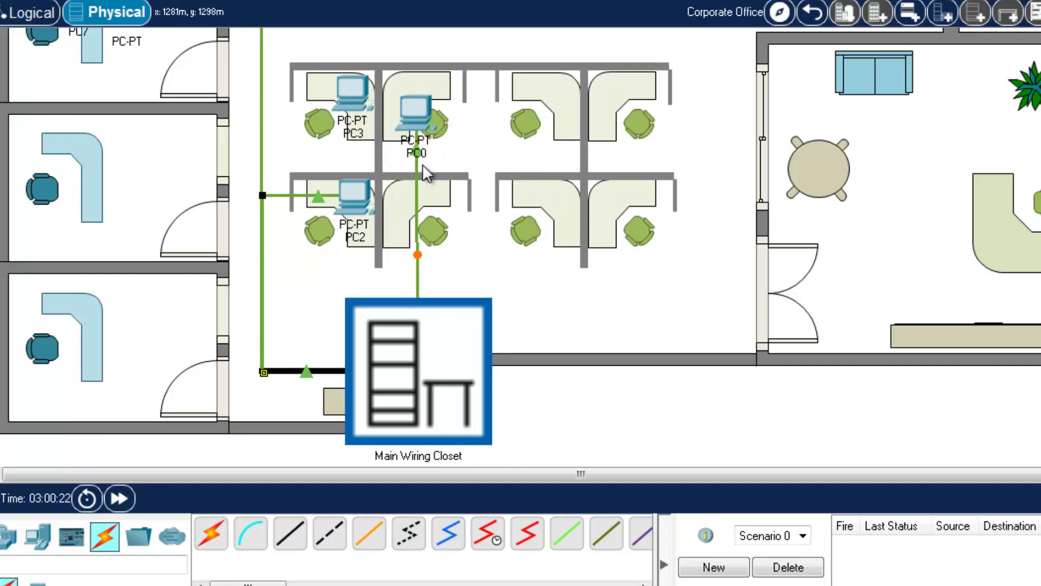
- Route PC0's cable along the existing cable run, with one bend at the closet's corner junction and another level with the upper cubicle
{"action": "right_click", "coordinate": [418, 232]}
{"action": "left_click", "coordinate": [441, 245]}
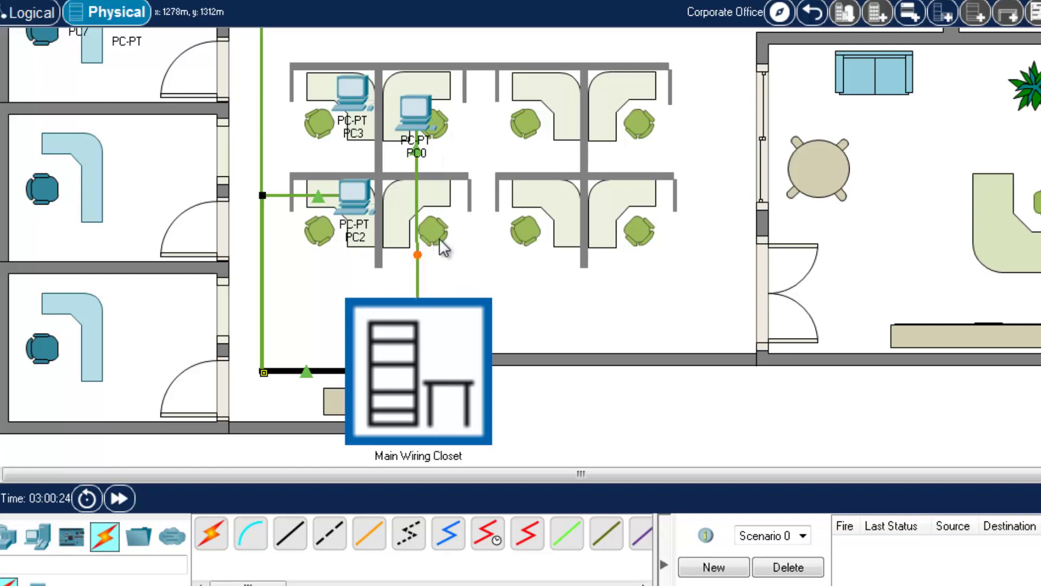
{"action": "left_click_drag", "start_coordinate": [417, 255], "coordinate": [262, 373]}
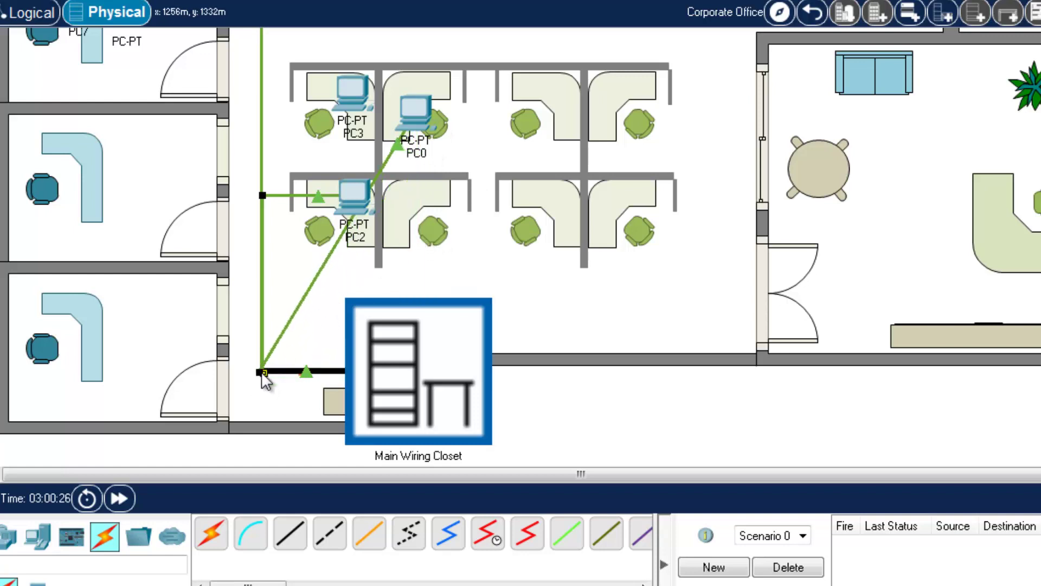
{"action": "right_click", "coordinate": [317, 272]}
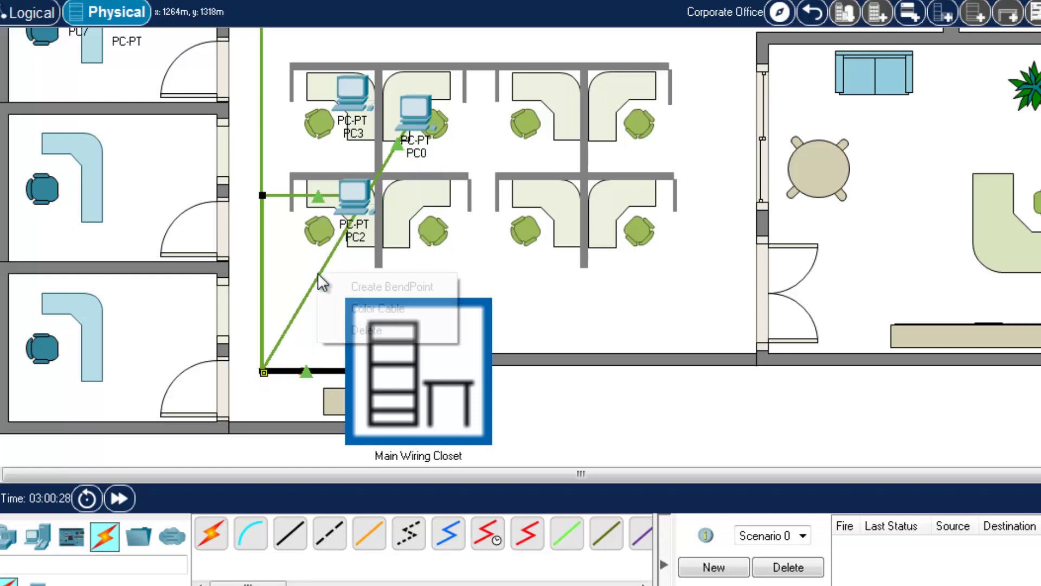
{"action": "left_click", "coordinate": [355, 285]}
{"action": "left_click_drag", "start_coordinate": [317, 273], "coordinate": [258, 114]}
{"action": "left_click_drag", "start_coordinate": [318, 272], "coordinate": [260, 106]}
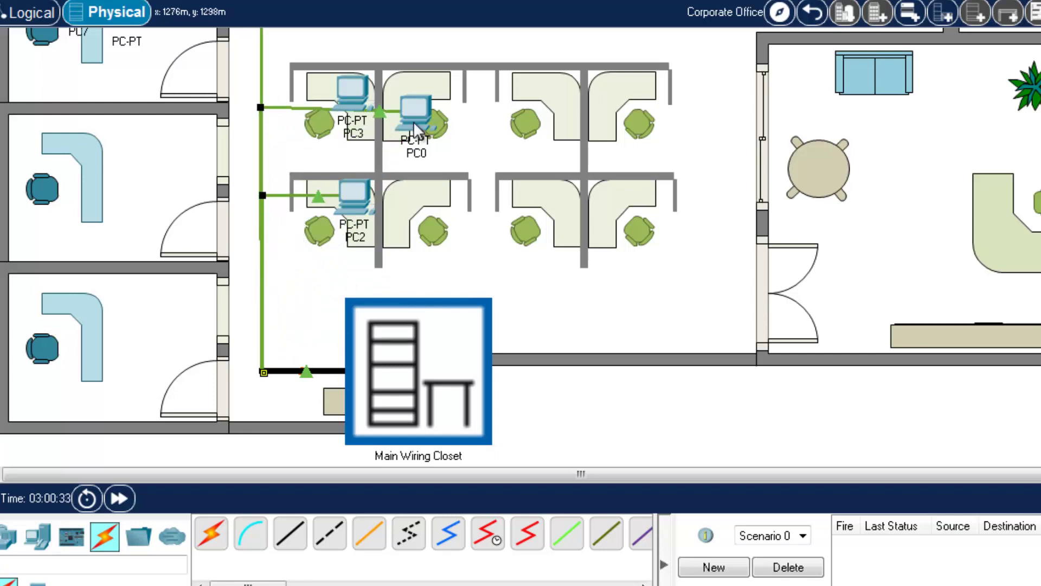
- Move PC0 to PC3's desk and PC3 to the neighbouring upper cubicle, adjusting PC0's position at the desk
{"action": "left_click_drag", "start_coordinate": [415, 117], "coordinate": [302, 84]}
{"action": "left_click_drag", "start_coordinate": [379, 95], "coordinate": [581, 93]}
{"action": "left_click_drag", "start_coordinate": [335, 97], "coordinate": [390, 105]}
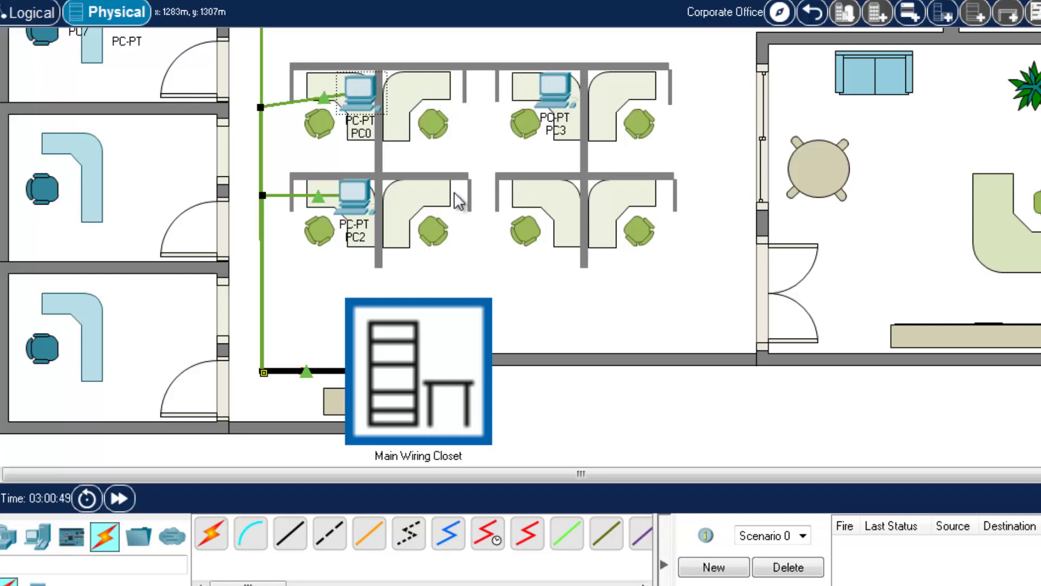
- Give PC0 the static IPv4 address 192.168.100.5 with mask 255.255.255.0 and default gateway 192.168.100.1
{"action": "left_click", "coordinate": [361, 89]}
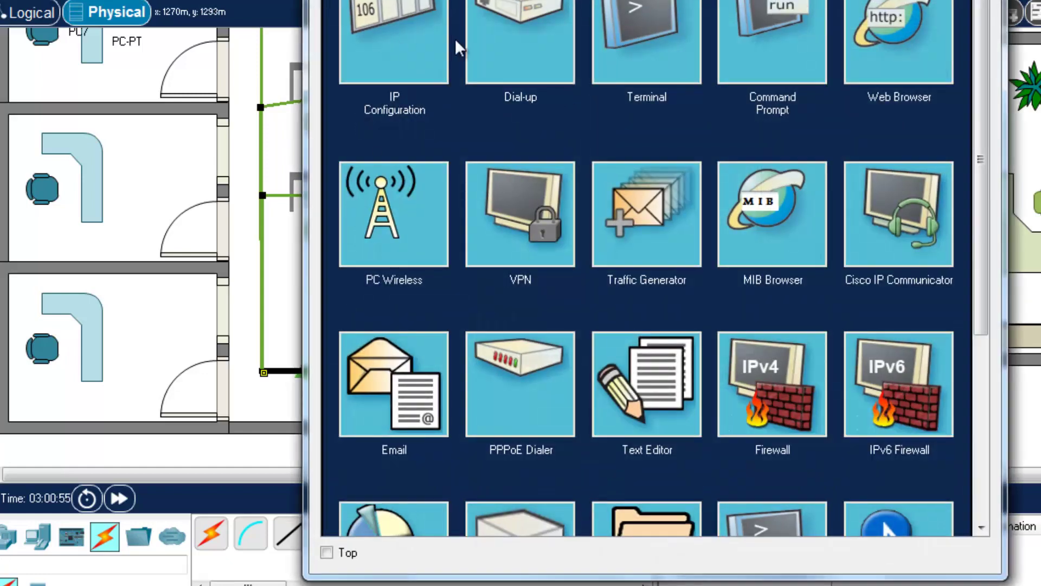
{"action": "left_click", "coordinate": [412, 32]}
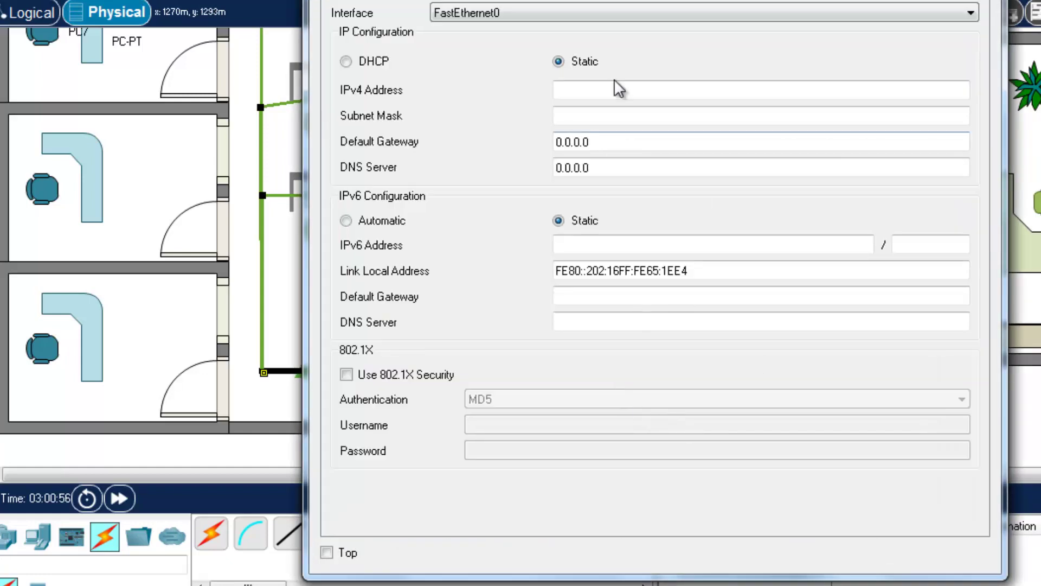
{"action": "left_click", "coordinate": [608, 89]}
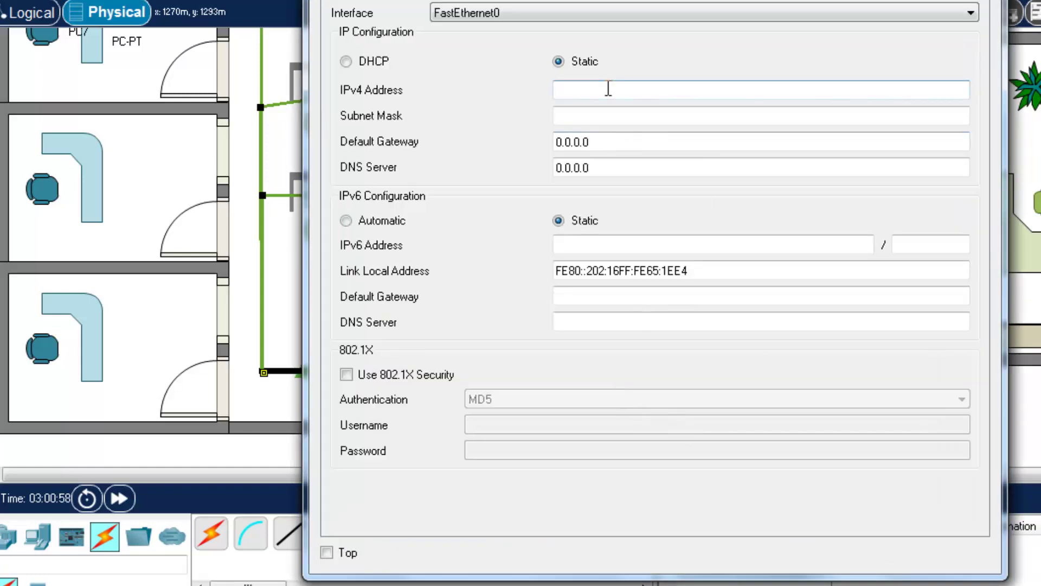
{"action": "type", "text": "192.168.100.5"}
{"action": "left_click", "coordinate": [603, 112]}
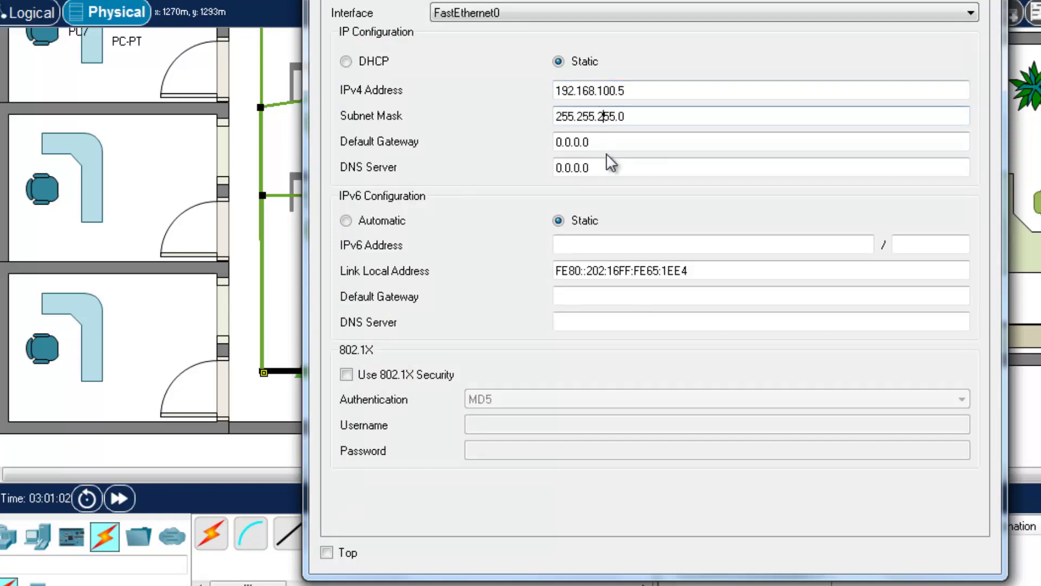
{"action": "left_click_drag", "start_coordinate": [594, 142], "coordinate": [486, 136]}
{"action": "key", "text": "BackSpace"}
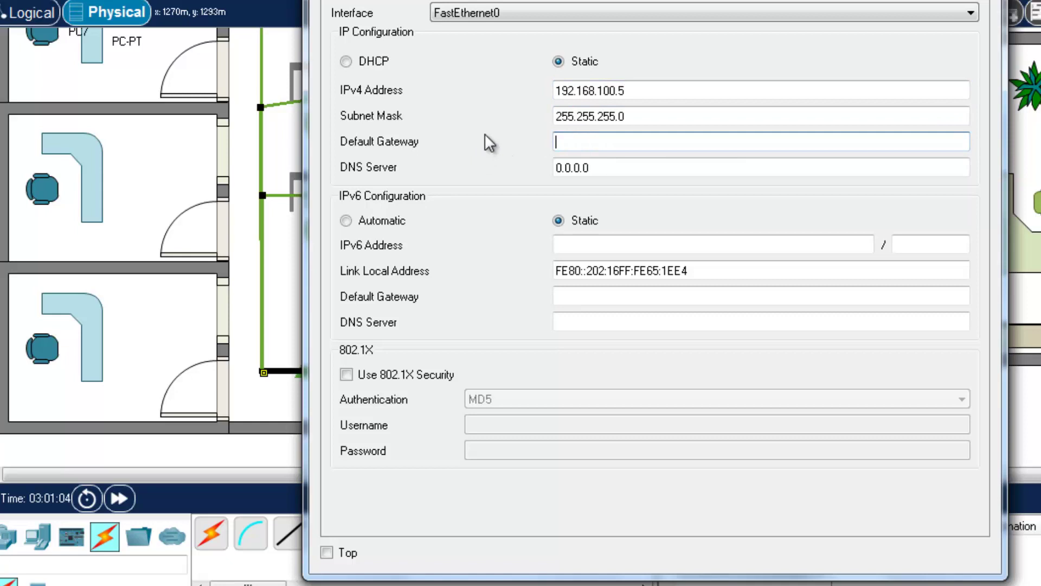
{"action": "type", "text": "192.168.100.1"}
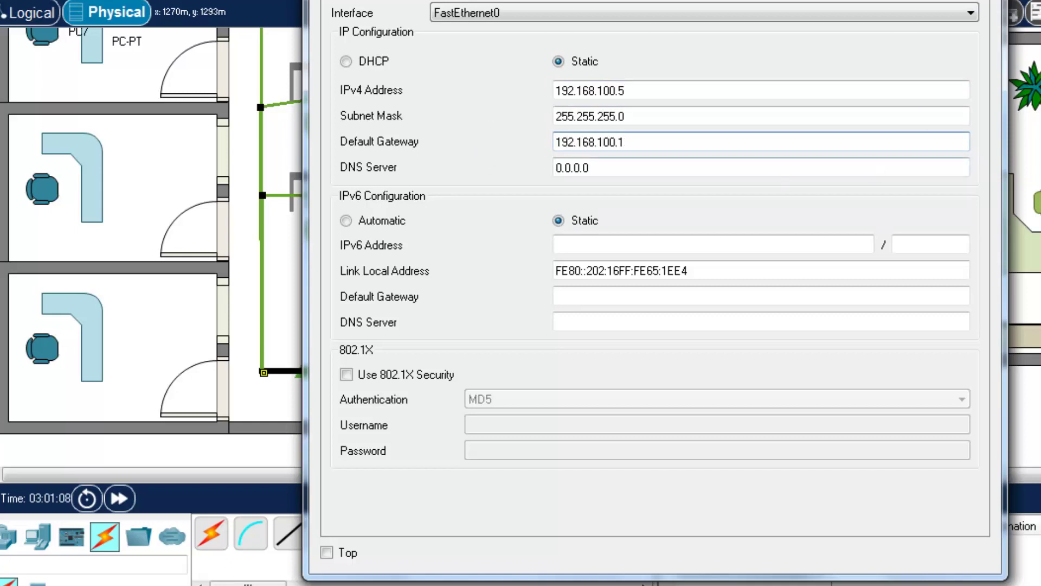
{"action": "key", "text": "alt+F4"}
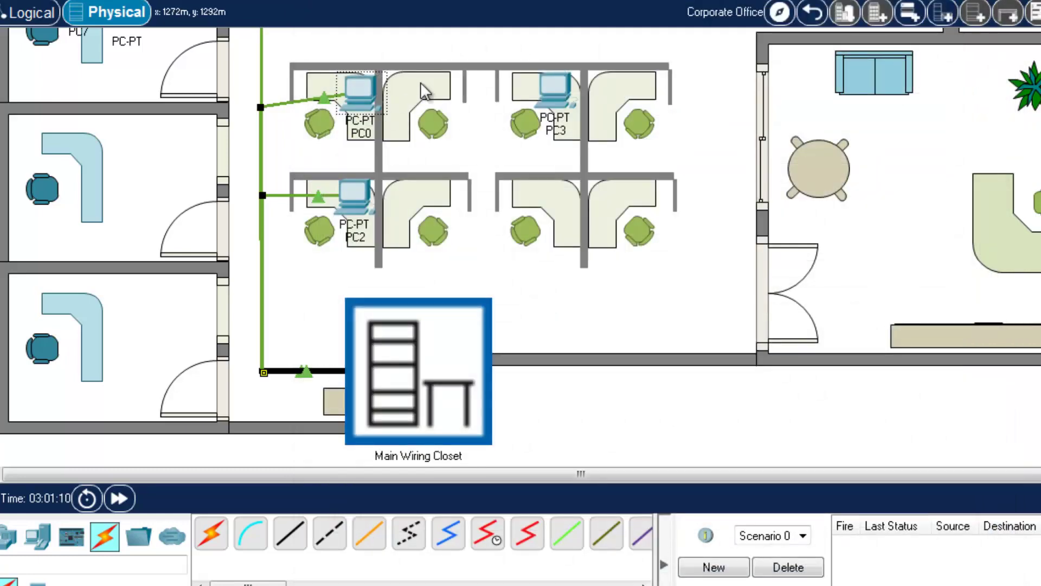
- Send a simple PDU from PC0 to PC2 to test whether the swapped-in PC can communicate
{"action": "left_click", "coordinate": [438, 168]}
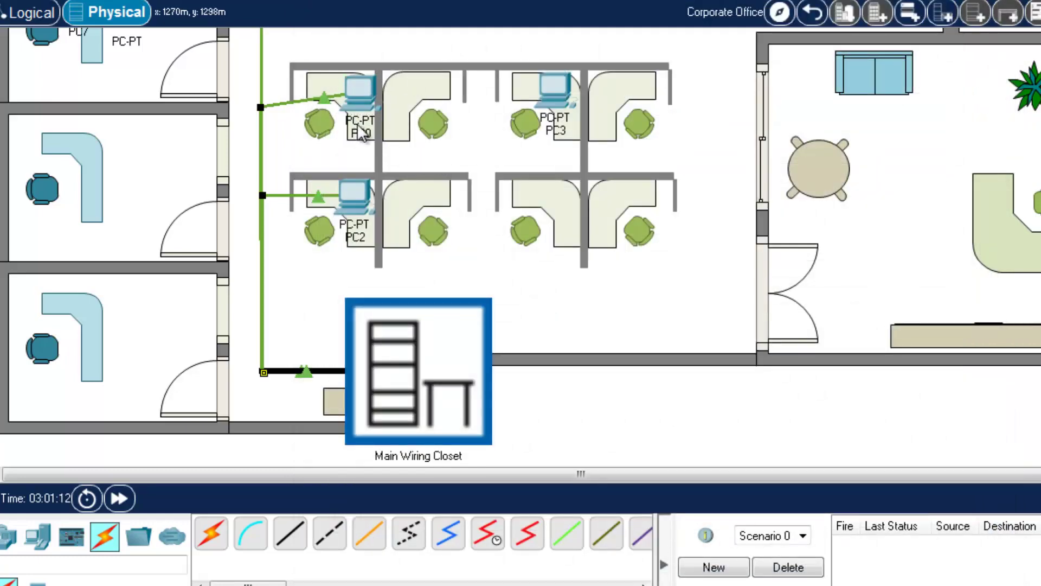
{"action": "left_click", "coordinate": [359, 93]}
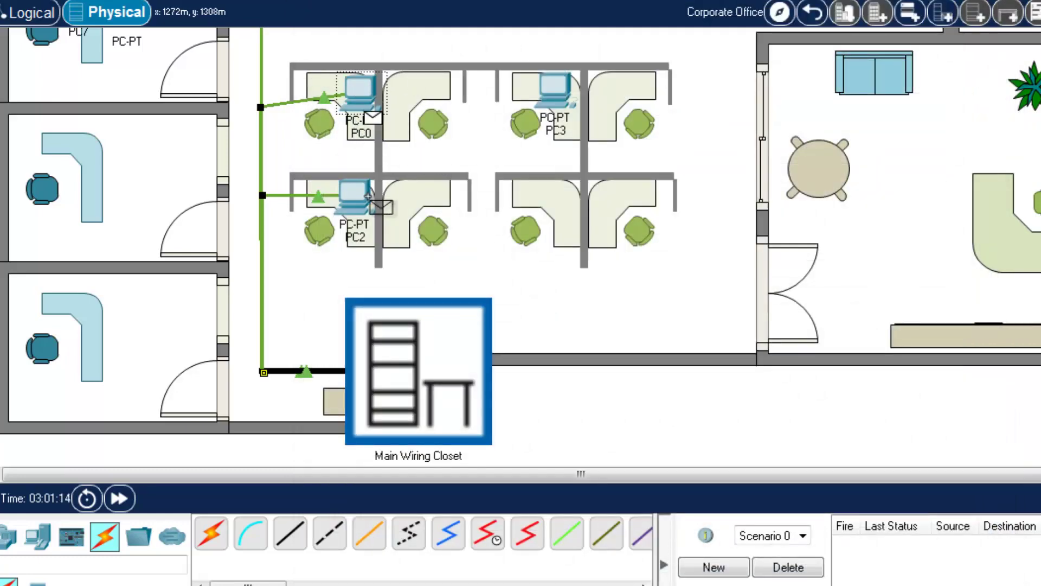
{"action": "left_click", "coordinate": [370, 199]}
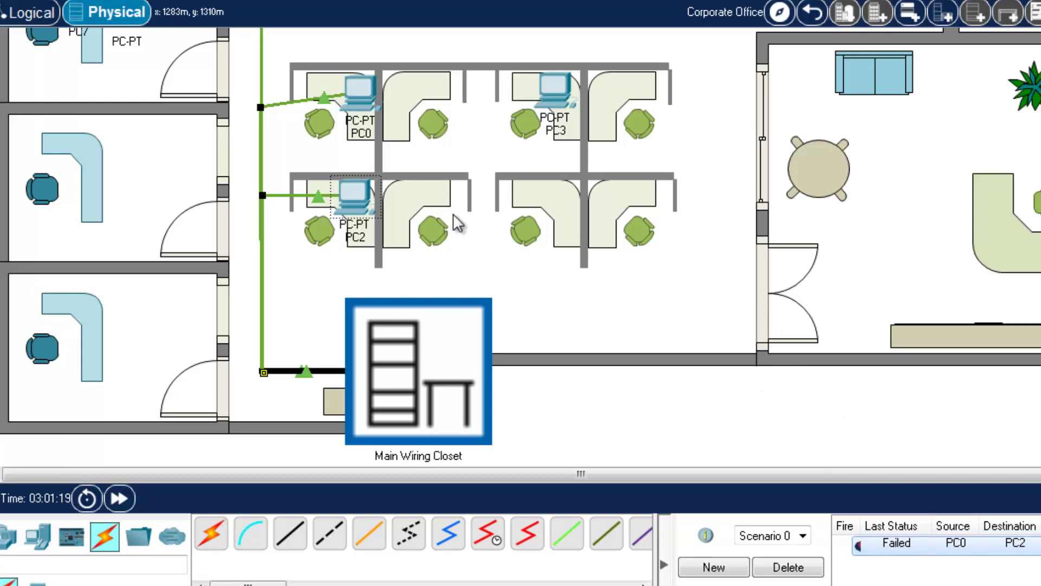
{"action": "left_click_drag", "start_coordinate": [307, 51], "coordinate": [401, 157]}
{"action": "left_click_drag", "start_coordinate": [302, 57], "coordinate": [448, 151]}
{"action": "left_click_drag", "start_coordinate": [563, 83], "coordinate": [568, 87]}
{"action": "left_click_drag", "start_coordinate": [316, 69], "coordinate": [399, 137]}
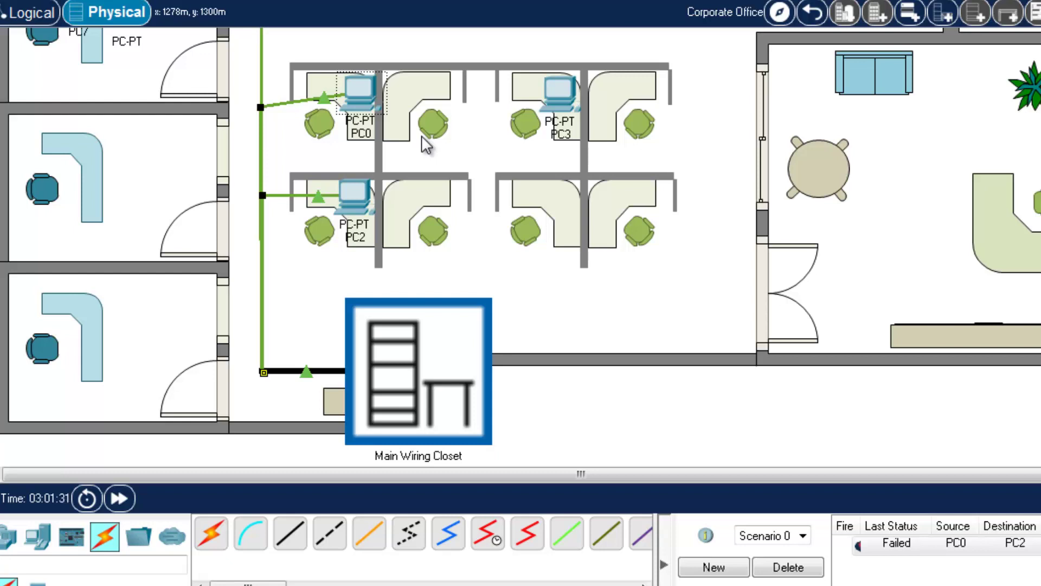
{"action": "left_click_drag", "start_coordinate": [309, 64], "coordinate": [418, 144]}
{"action": "left_click", "coordinate": [625, 384]}
- Open Multilayer Switch1's command line in the Main Wiring Closet and examine the link and line protocol messages for FastEthernet0/3
{"action": "left_click", "coordinate": [410, 398]}
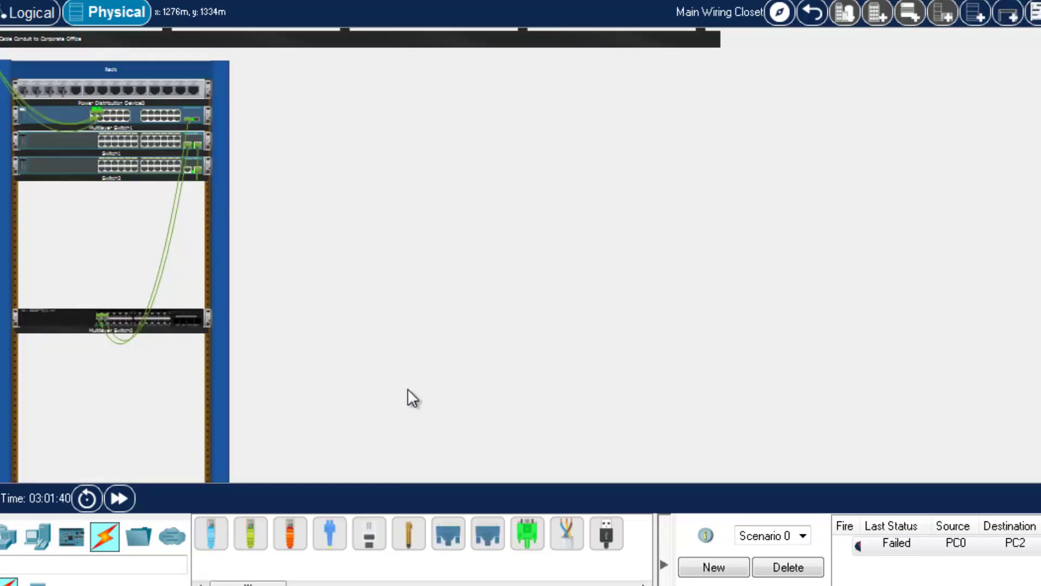
{"action": "left_click", "coordinate": [147, 119]}
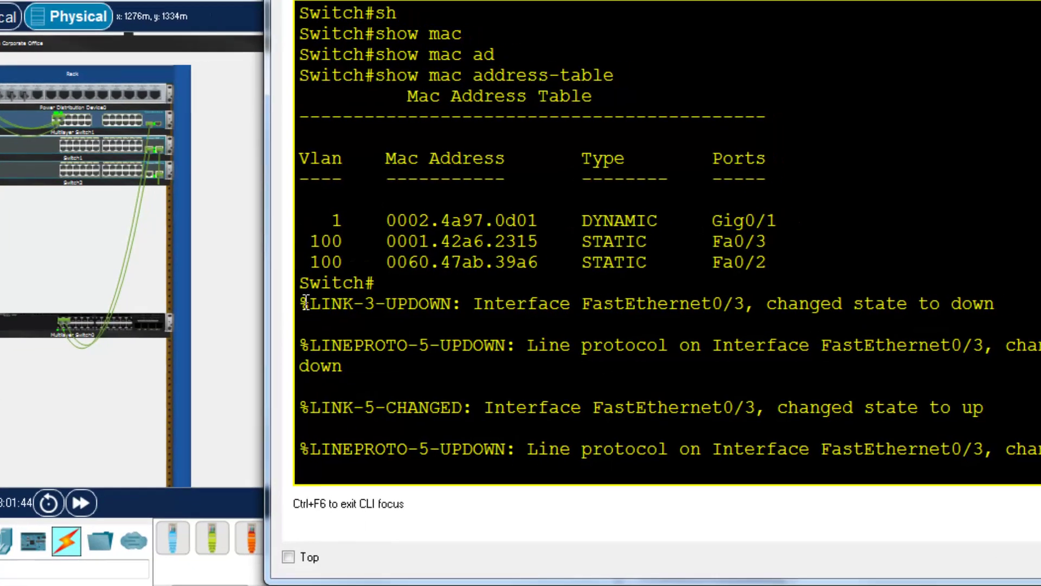
{"action": "left_click_drag", "start_coordinate": [338, 302], "coordinate": [1010, 479]}
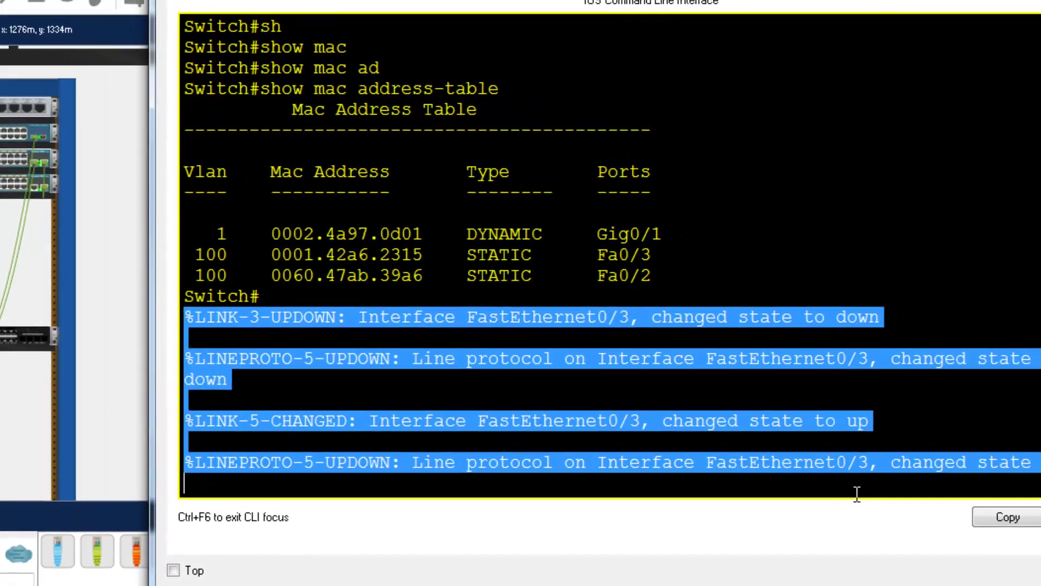
{"action": "left_click", "coordinate": [626, 475]}
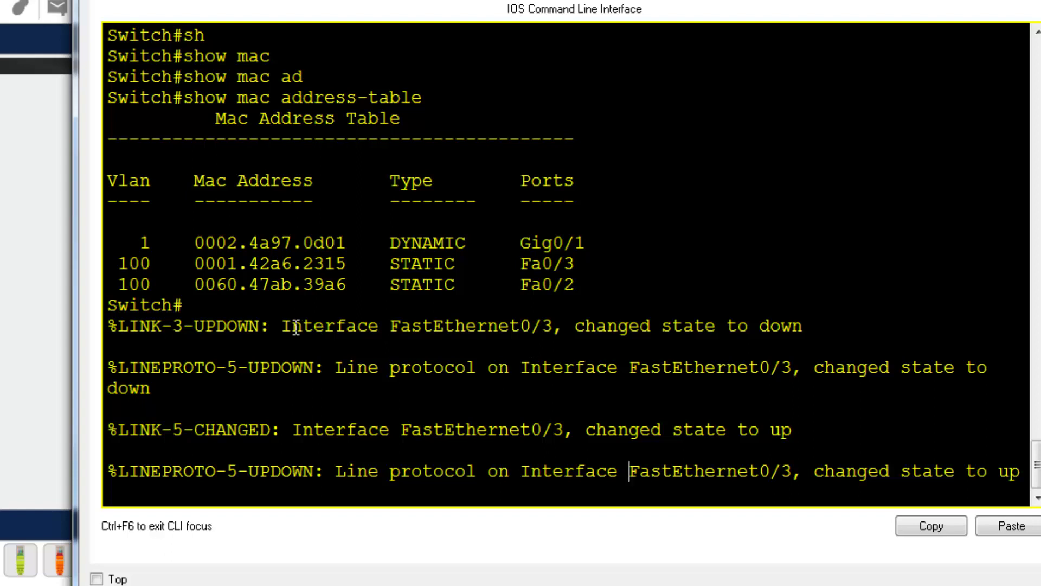
{"action": "left_click_drag", "start_coordinate": [296, 327], "coordinate": [809, 325]}
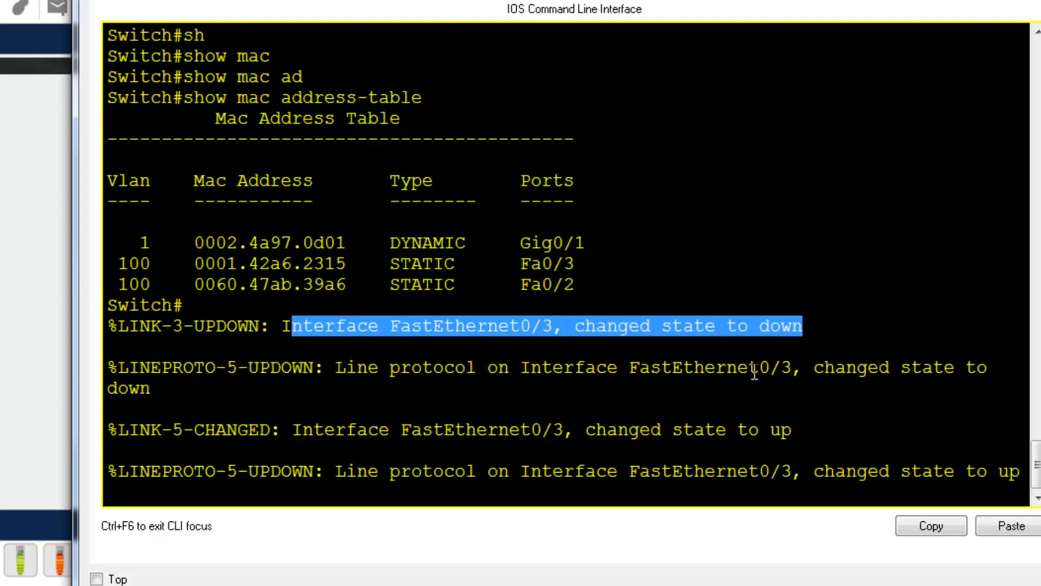
{"action": "left_click_drag", "start_coordinate": [826, 367], "coordinate": [888, 390]}
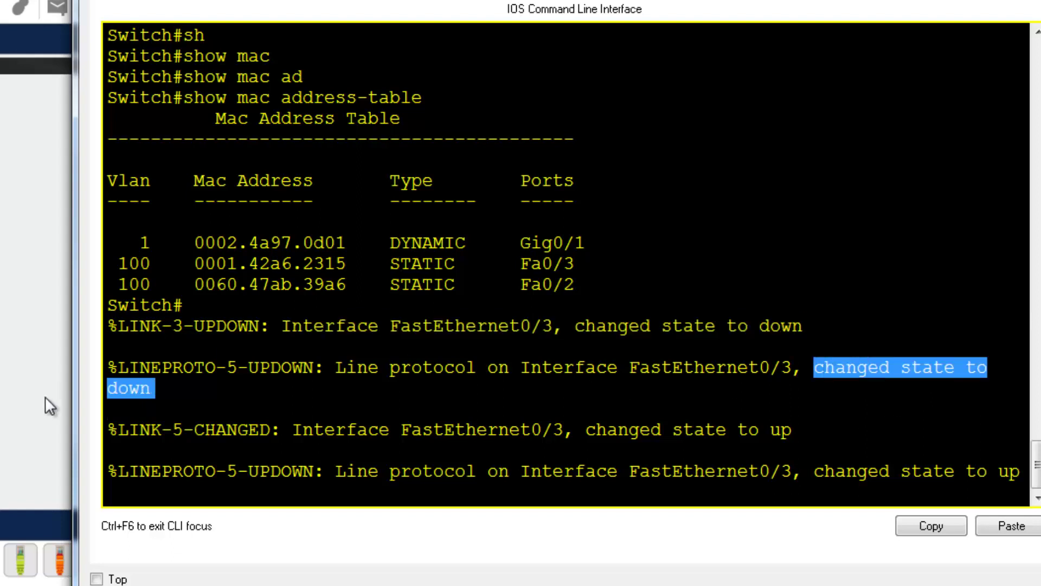
{"action": "left_click_drag", "start_coordinate": [119, 429], "coordinate": [585, 431]}
{"action": "left_click_drag", "start_coordinate": [843, 434], "coordinate": [597, 433]}
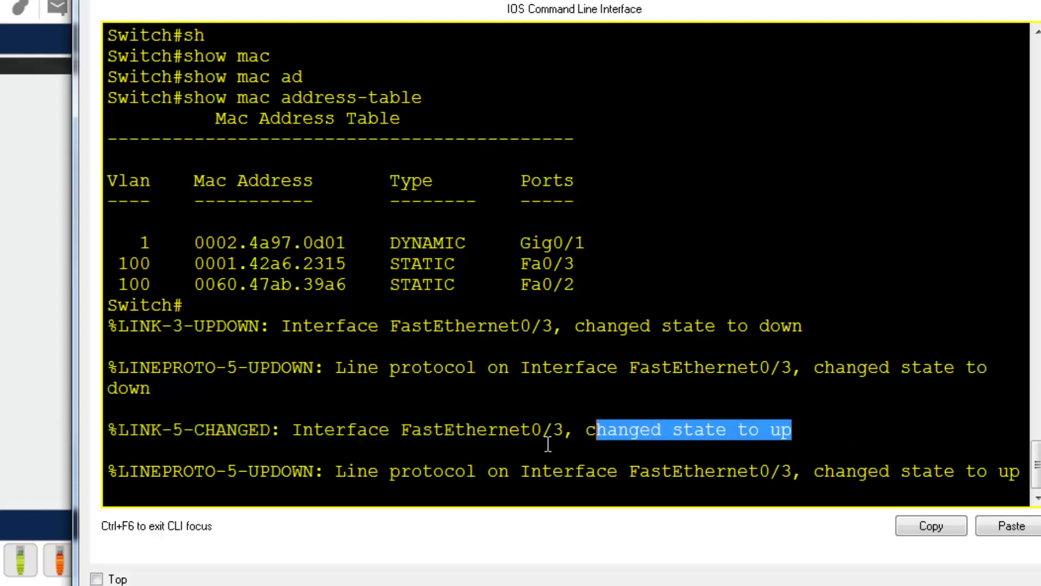
{"action": "left_click_drag", "start_coordinate": [126, 469], "coordinate": [108, 450]}
{"action": "left_click_drag", "start_coordinate": [881, 451], "coordinate": [977, 470]}
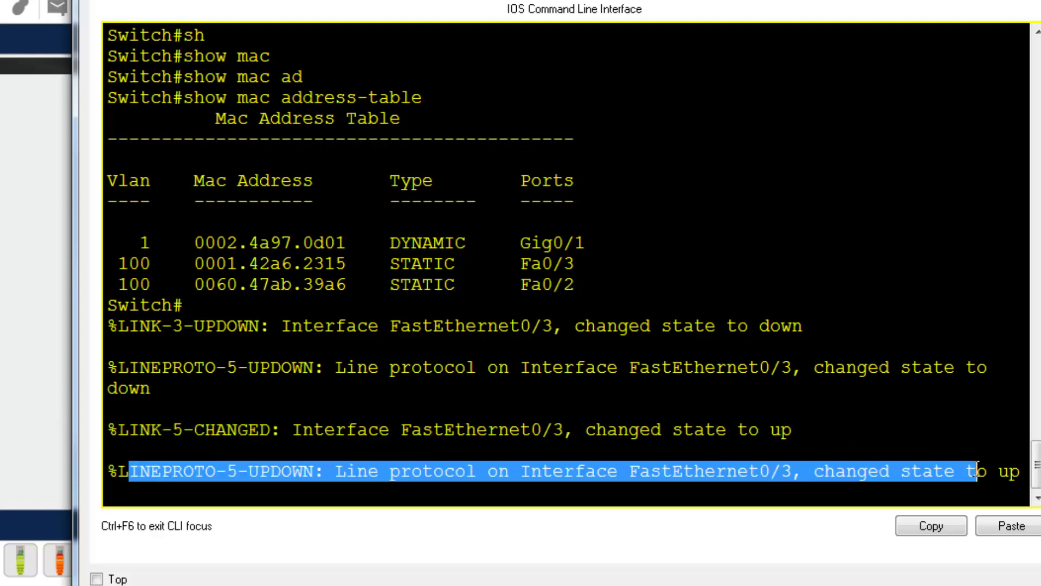
{"action": "left_click", "coordinate": [1028, 458]}
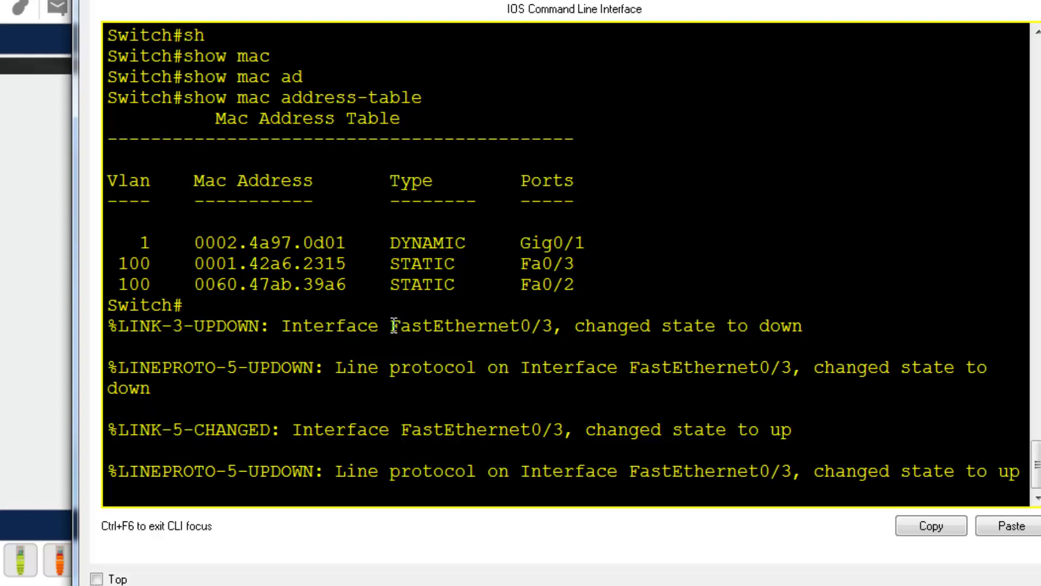
{"action": "left_click_drag", "start_coordinate": [392, 325], "coordinate": [557, 343]}
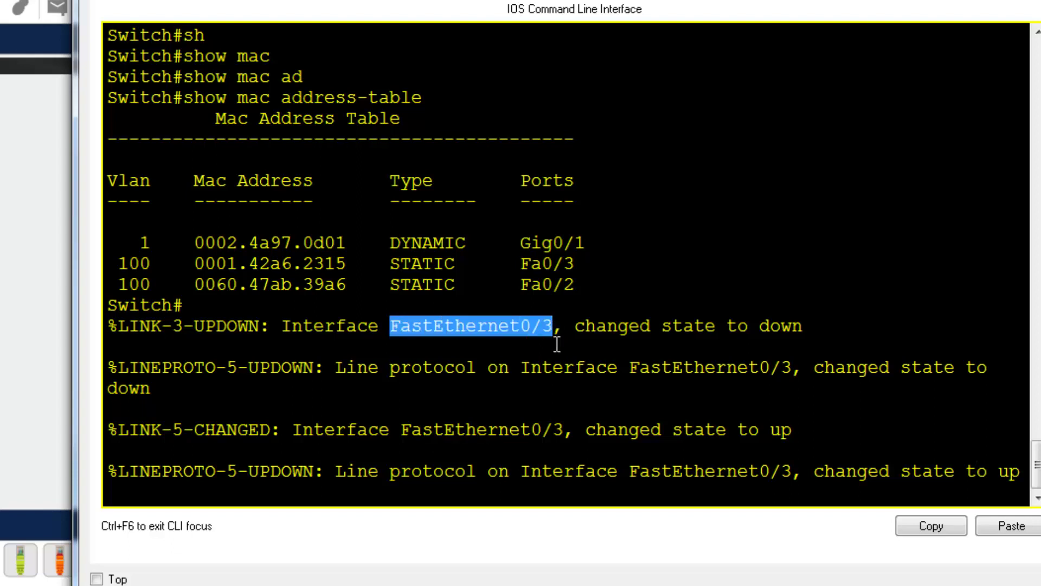
{"action": "left_click", "coordinate": [468, 337]}
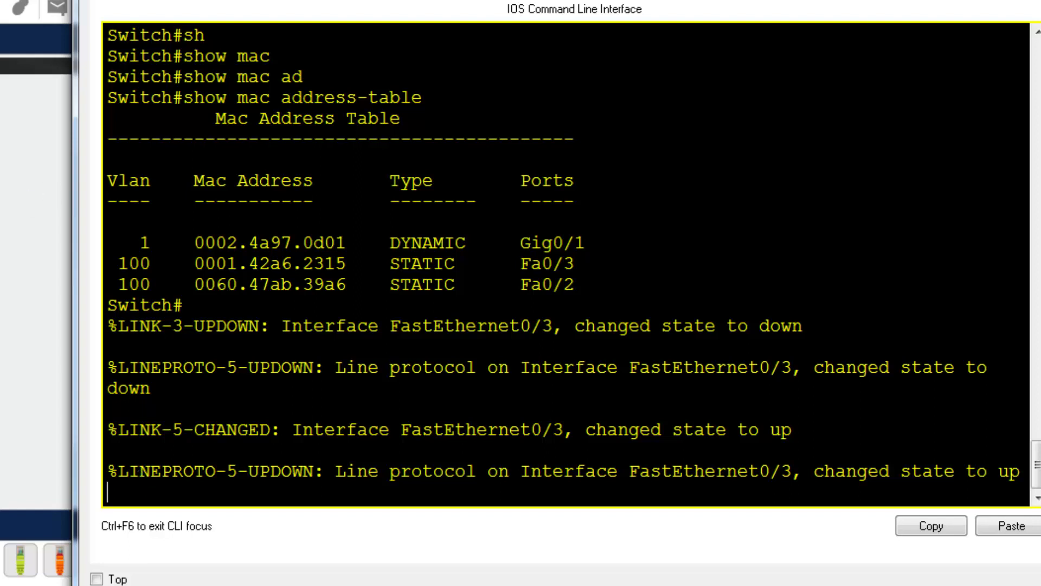
{"action": "left_click_drag", "start_coordinate": [107, 325], "coordinate": [1019, 470]}
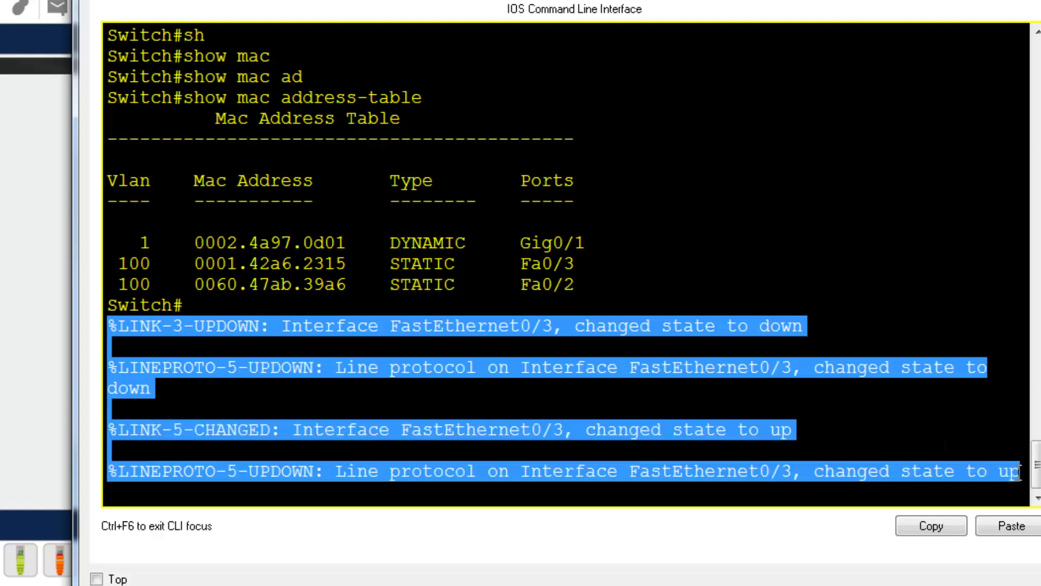
{"action": "left_click", "coordinate": [442, 410]}
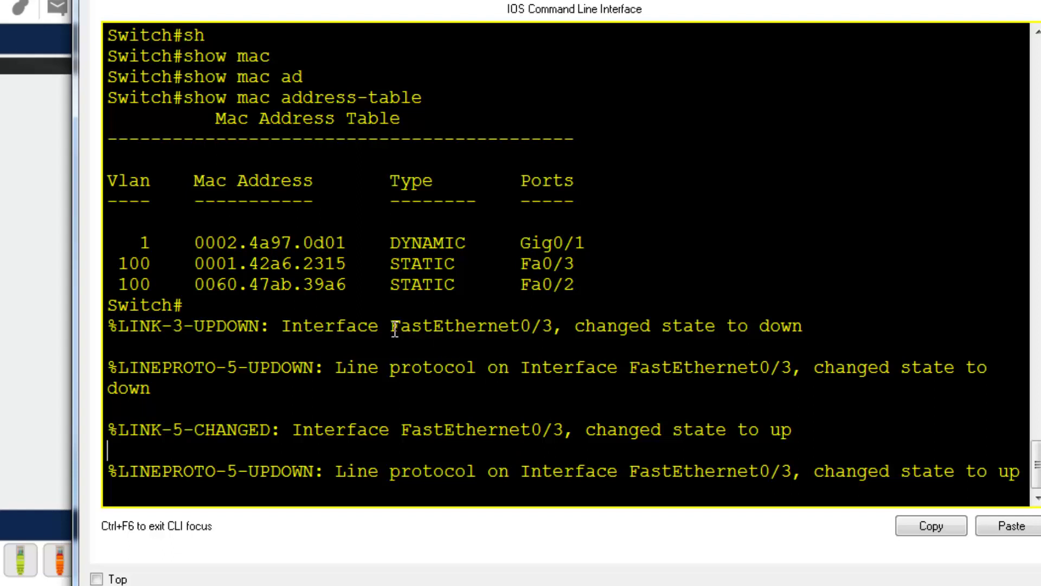
{"action": "left_click_drag", "start_coordinate": [395, 330], "coordinate": [549, 340]}
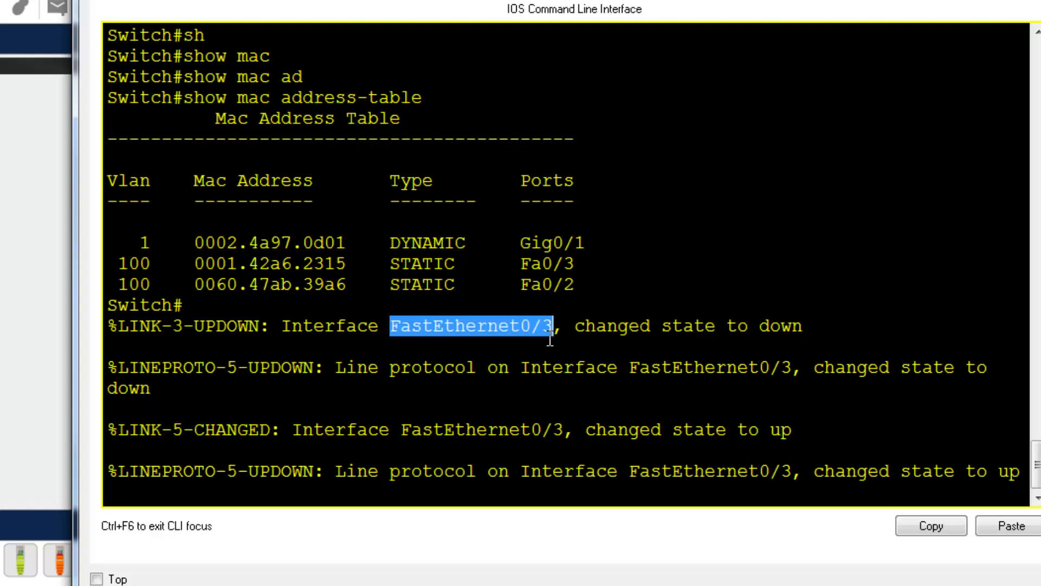
- Show the port-security summary for all secured ports on the switch
{"action": "left_click", "coordinate": [181, 490]}
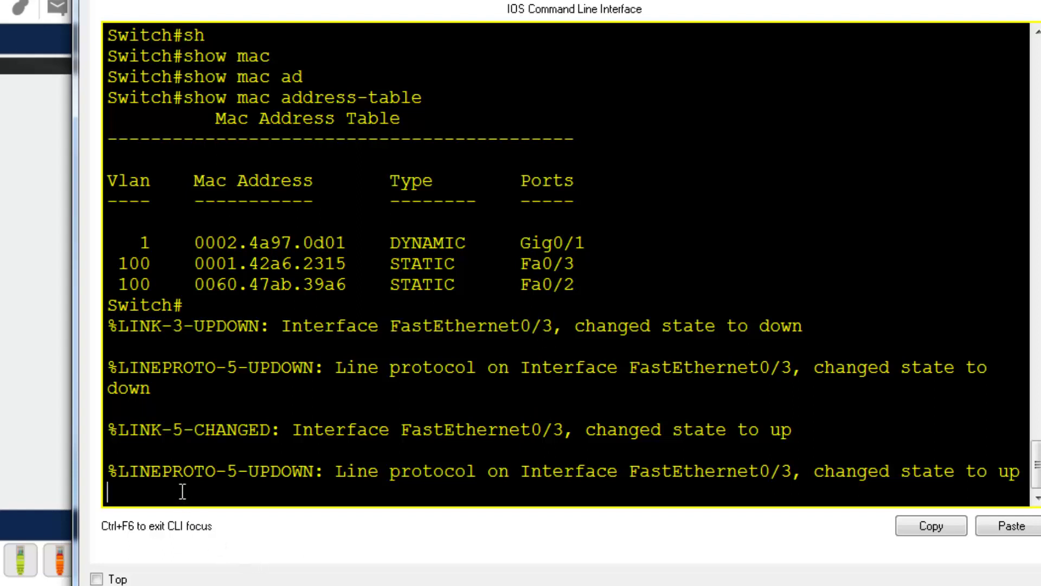
{"action": "key", "text": "Return"}
{"action": "key", "text": "Return"}
{"action": "key", "text": "Return"}
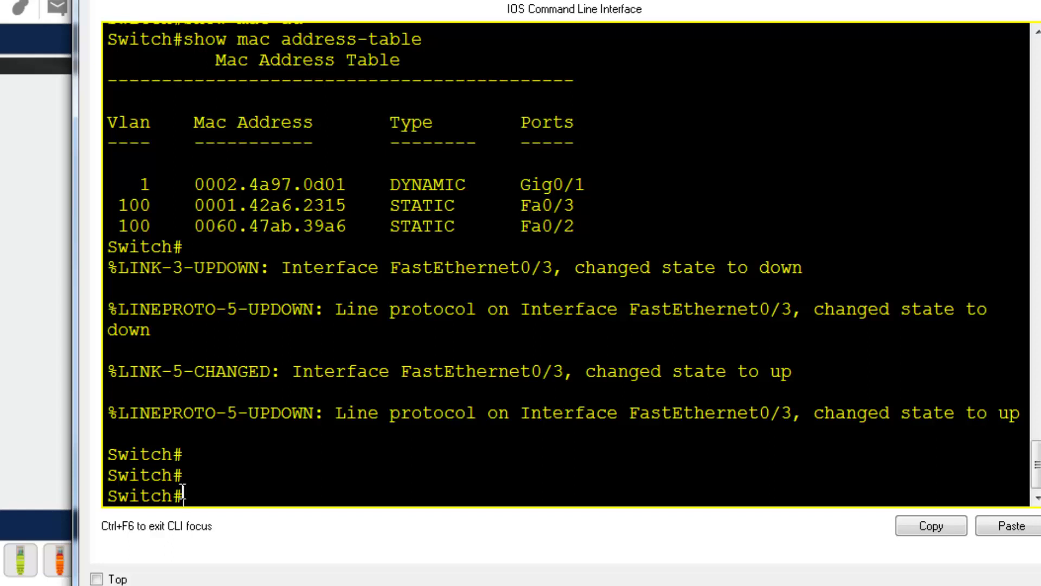
{"action": "type", "text": "sh"}
{"action": "key", "text": "Tab"}
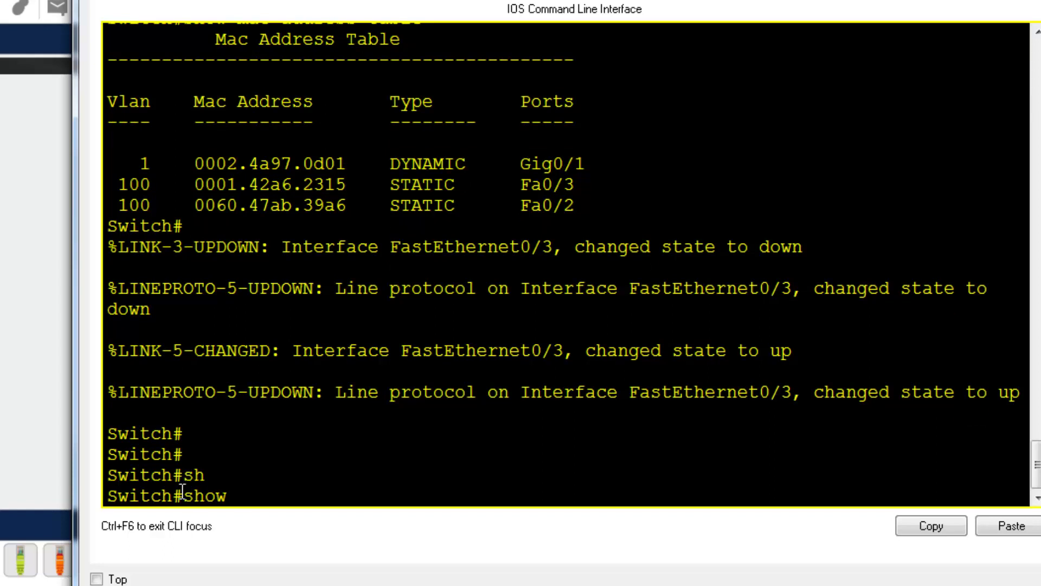
{"action": "type", "text": "po"}
{"action": "key", "text": "Tab"}
{"action": "type", "text": "r"}
{"action": "key", "text": "Tab"}
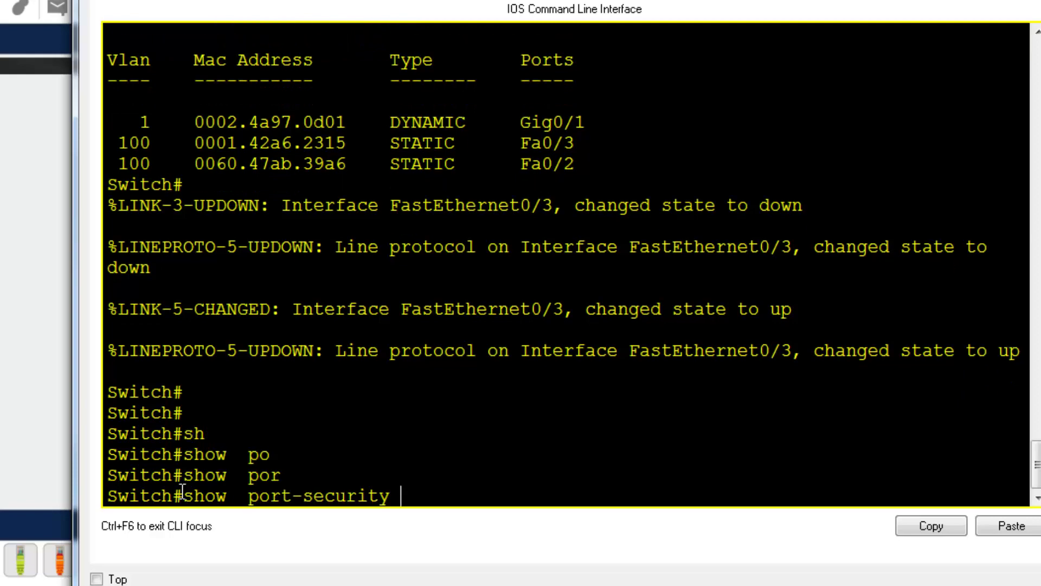
{"action": "key", "text": "Return"}
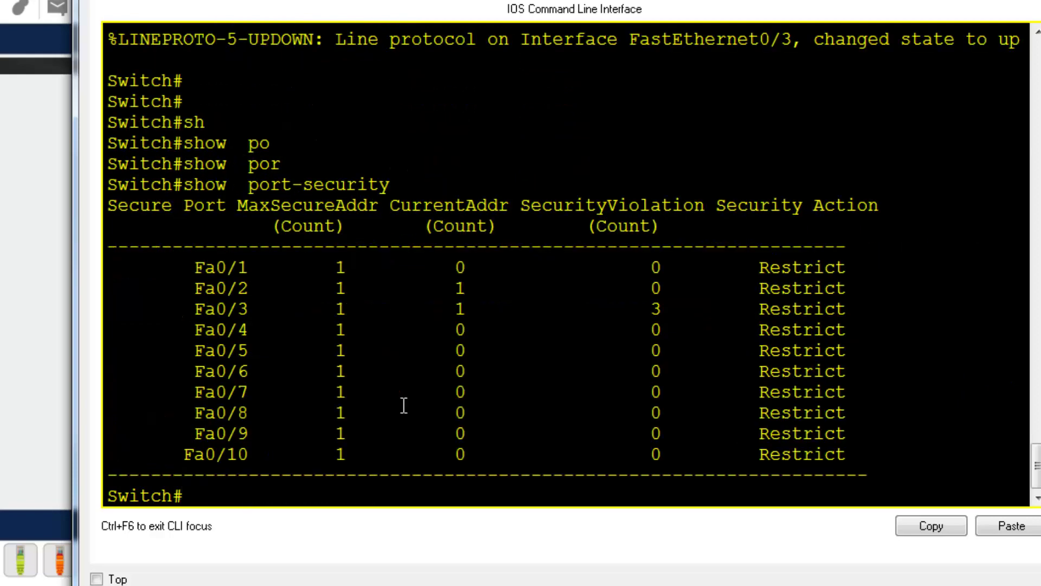
- Examine the Fa0/3 row of the port-security summary, especially its security violation count
{"action": "left_click_drag", "start_coordinate": [194, 309], "coordinate": [862, 303]}
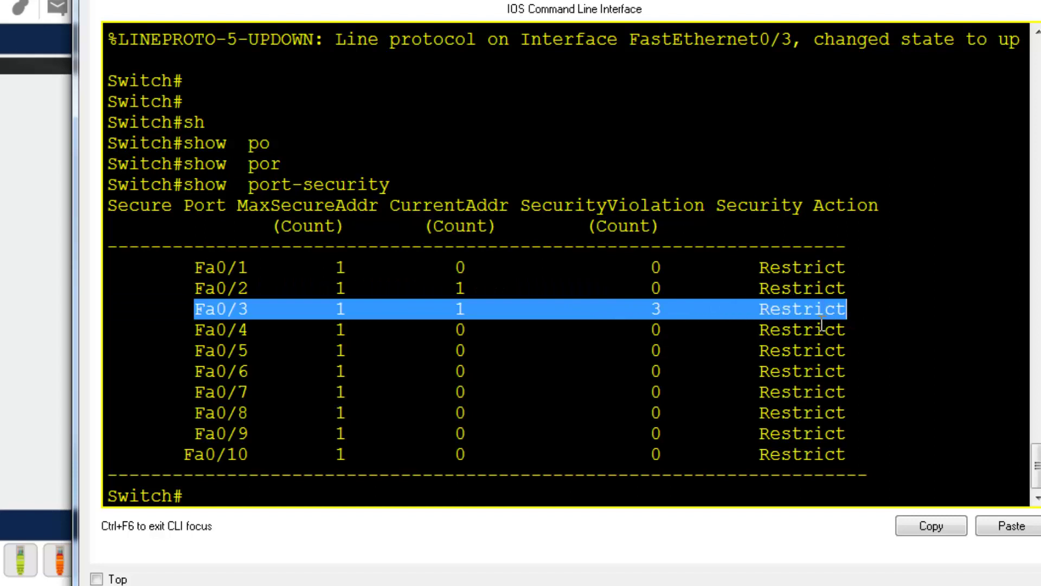
{"action": "left_click", "coordinate": [689, 309]}
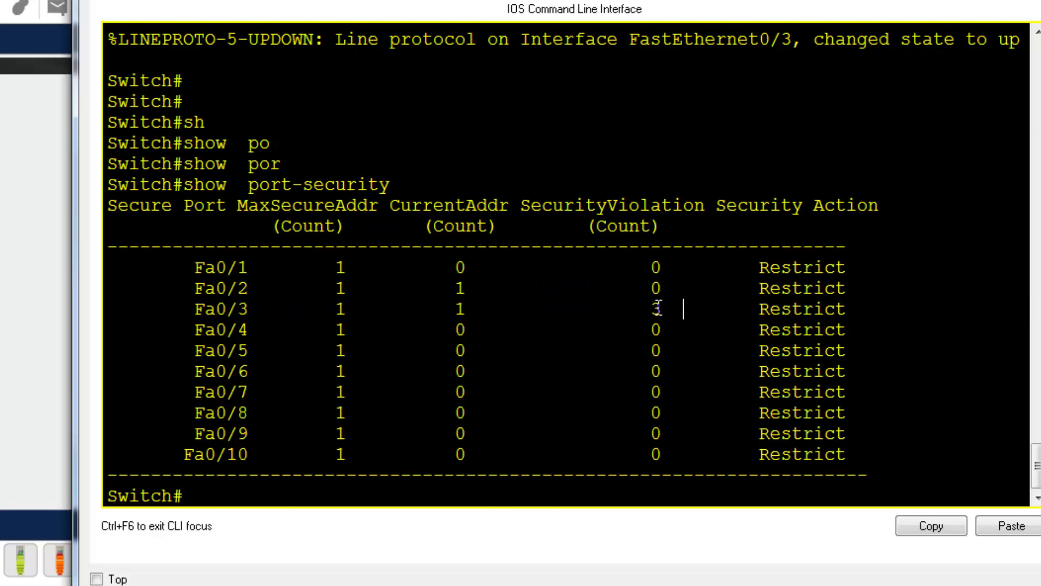
{"action": "left_click_drag", "start_coordinate": [651, 309], "coordinate": [671, 309]}
{"action": "left_click", "coordinate": [664, 310]}
- Show the switch's MAC address table and examine the static address held for Fa0/3
{"action": "type", "text": "sh"}
{"action": "key", "text": "Tab"}
{"action": "type", "text": "mac"}
{"action": "key", "text": "Tab"}
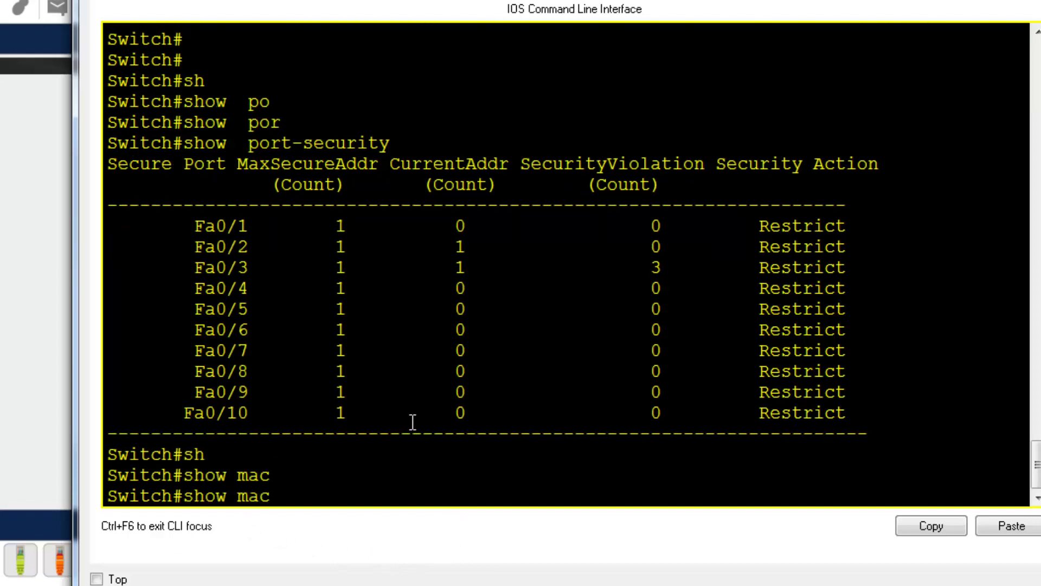
{"action": "type", "text": "add"}
{"action": "key", "text": "Tab"}
{"action": "key", "text": "Return"}
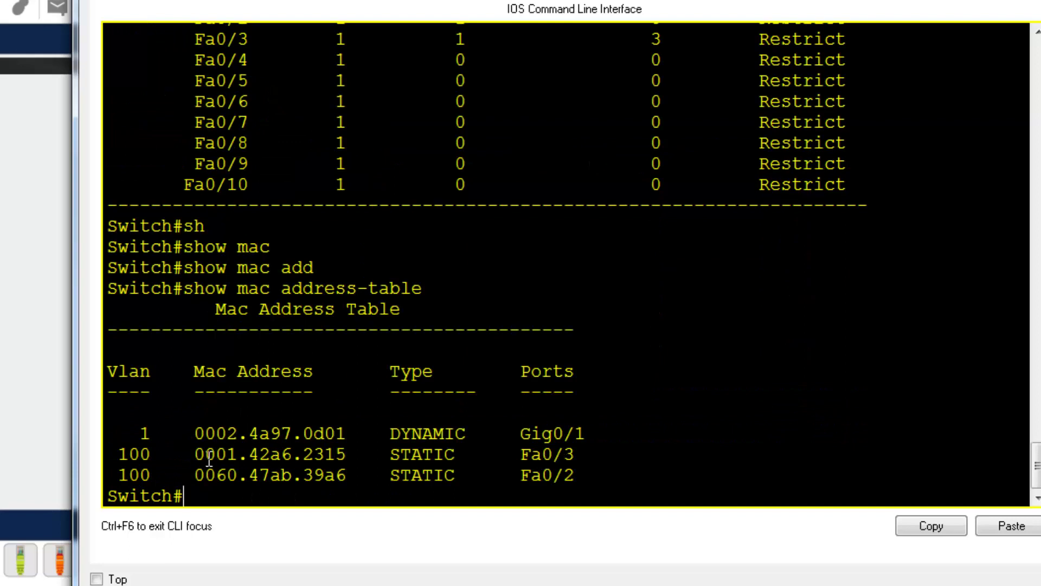
{"action": "left_click_drag", "start_coordinate": [302, 455], "coordinate": [357, 455]}
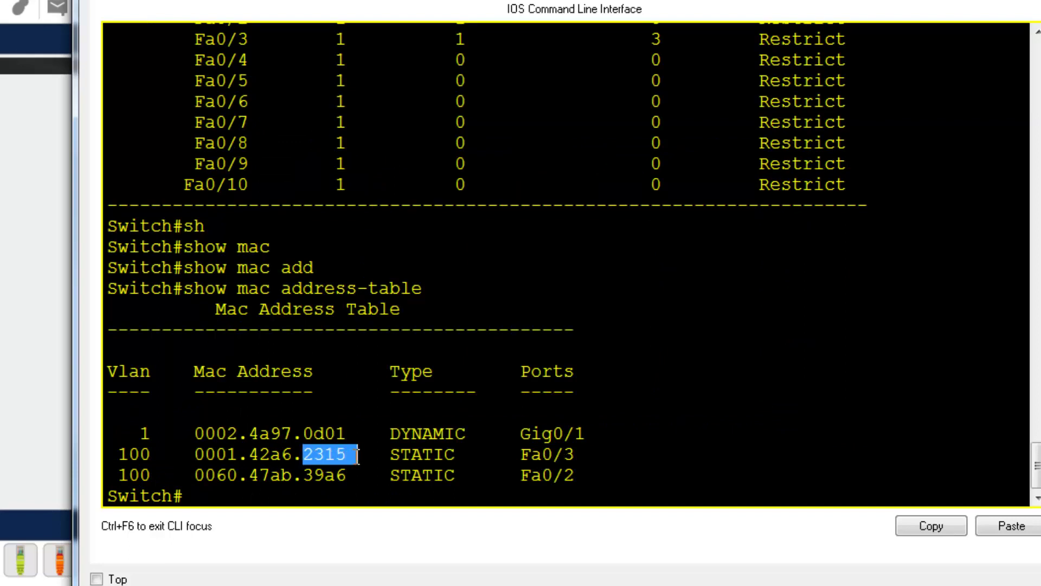
- Go back to the Corporate Office view to check PC3's location, and reopen the switch's command line
{"action": "left_click", "coordinate": [54, 35]}
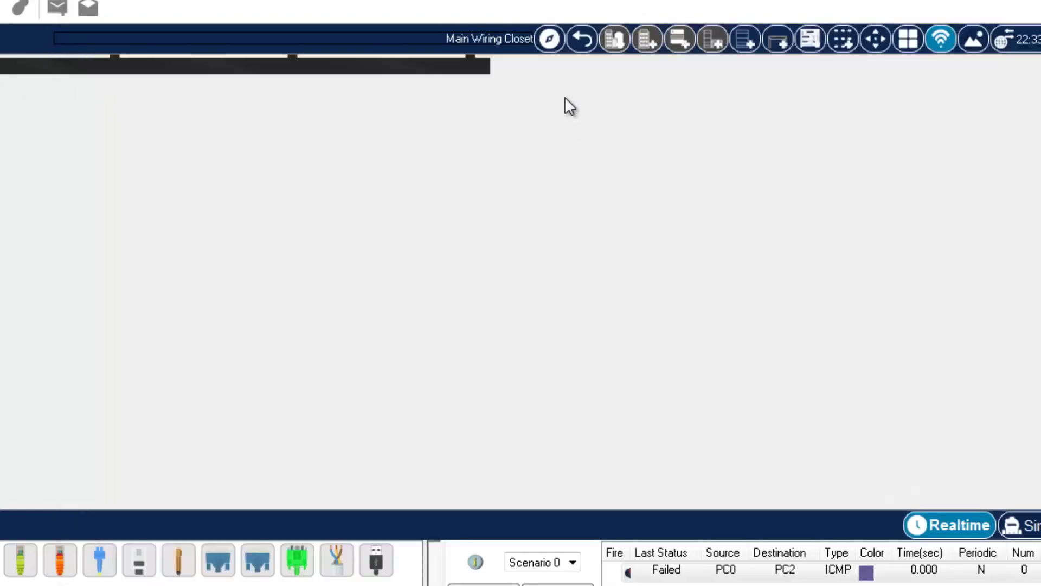
{"action": "left_click", "coordinate": [581, 39]}
{"action": "left_click_drag", "start_coordinate": [282, 85], "coordinate": [392, 207]}
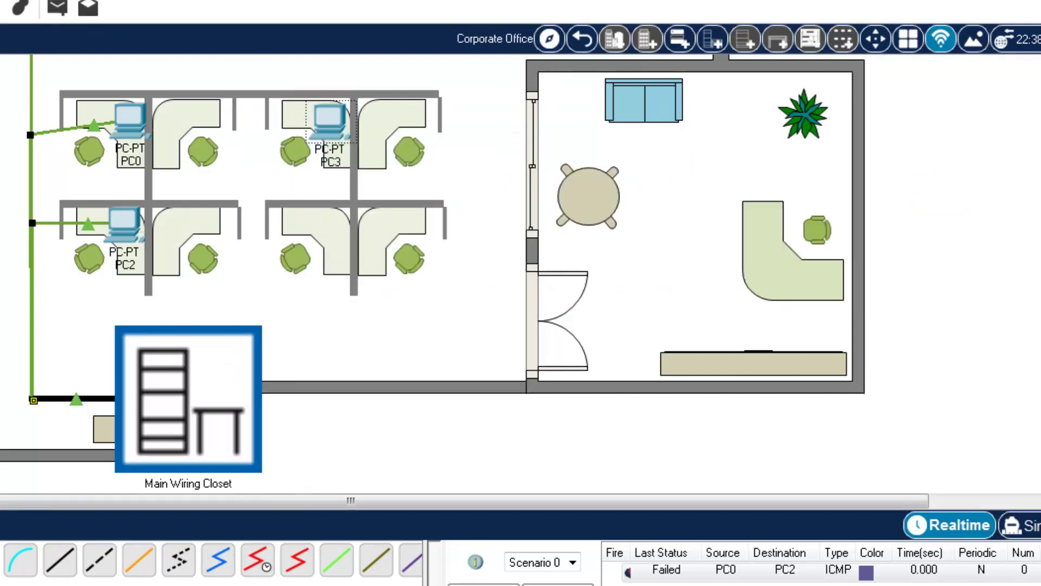
{"action": "left_click", "coordinate": [374, 563]}
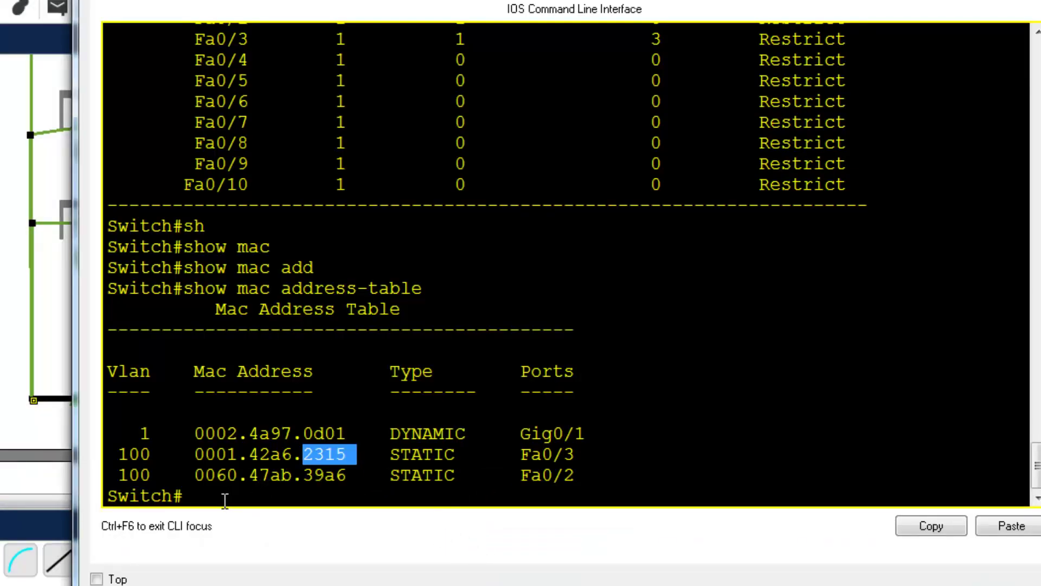
- Show the MAC address table again and check the ending of the address bound to Fa0/3
{"action": "left_click", "coordinate": [224, 499]}
{"action": "key", "text": "Up"}
{"action": "key", "text": "Return"}
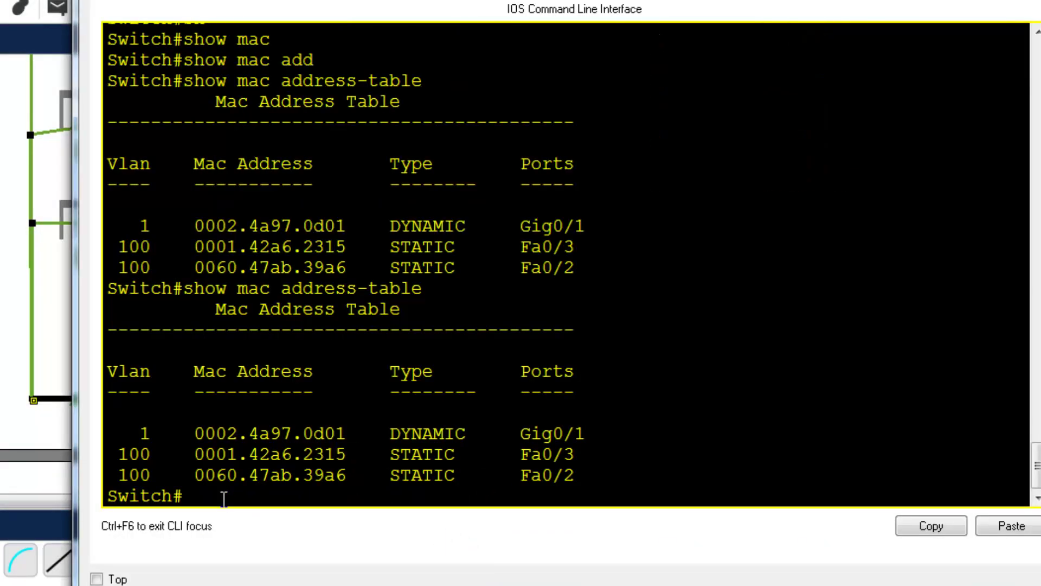
{"action": "left_click_drag", "start_coordinate": [303, 458], "coordinate": [353, 454]}
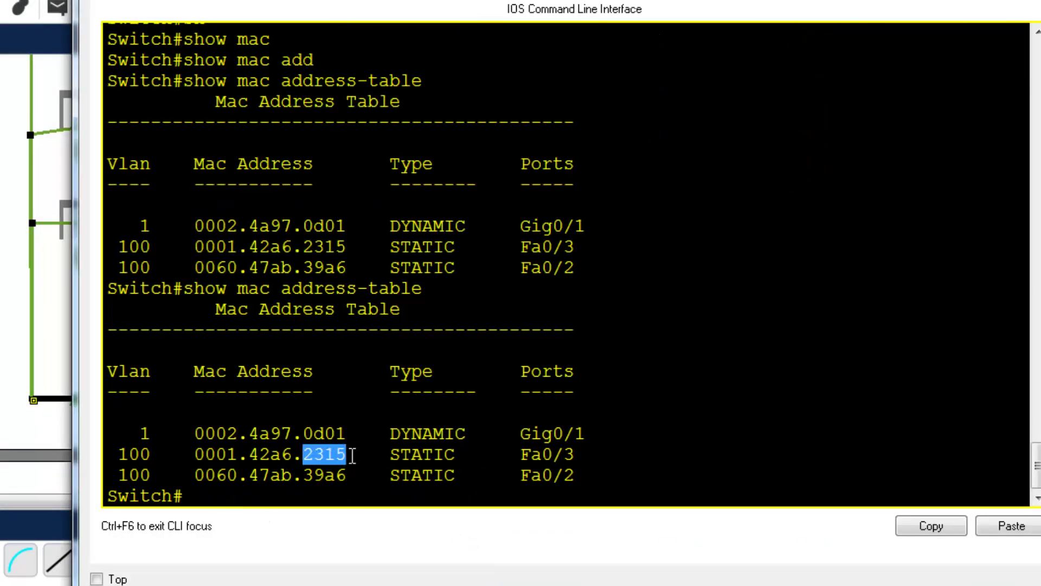
- Compare PC3 with PC0 at its old desk in the Corporate Office view, and return to the switch's command line
{"action": "left_click", "coordinate": [46, 105]}
{"action": "left_click_drag", "start_coordinate": [297, 107], "coordinate": [386, 203]}
{"action": "left_click", "coordinate": [366, 237]}
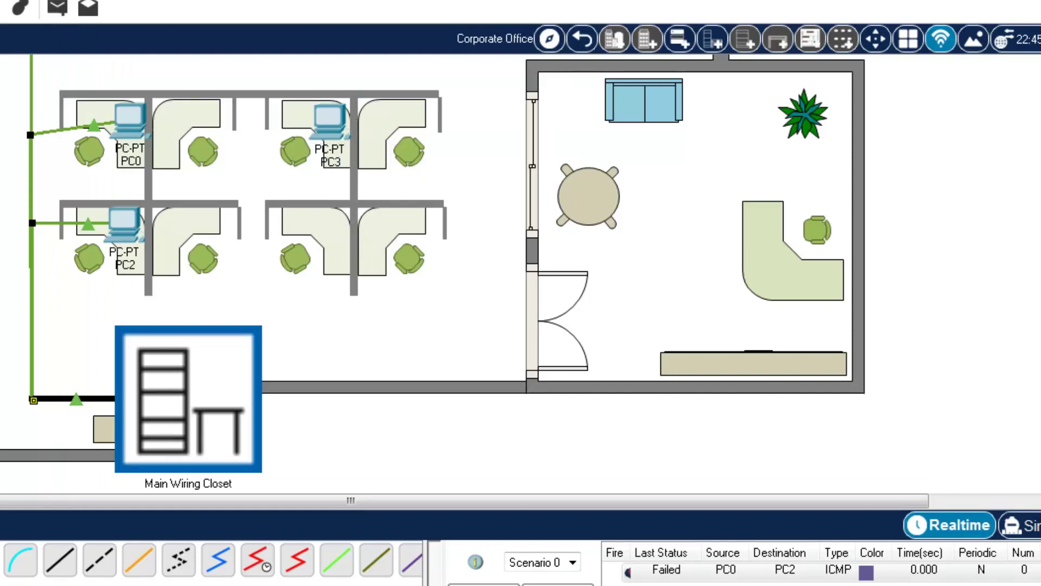
{"action": "left_click_drag", "start_coordinate": [99, 83], "coordinate": [173, 170]}
{"action": "left_click", "coordinate": [360, 535]}
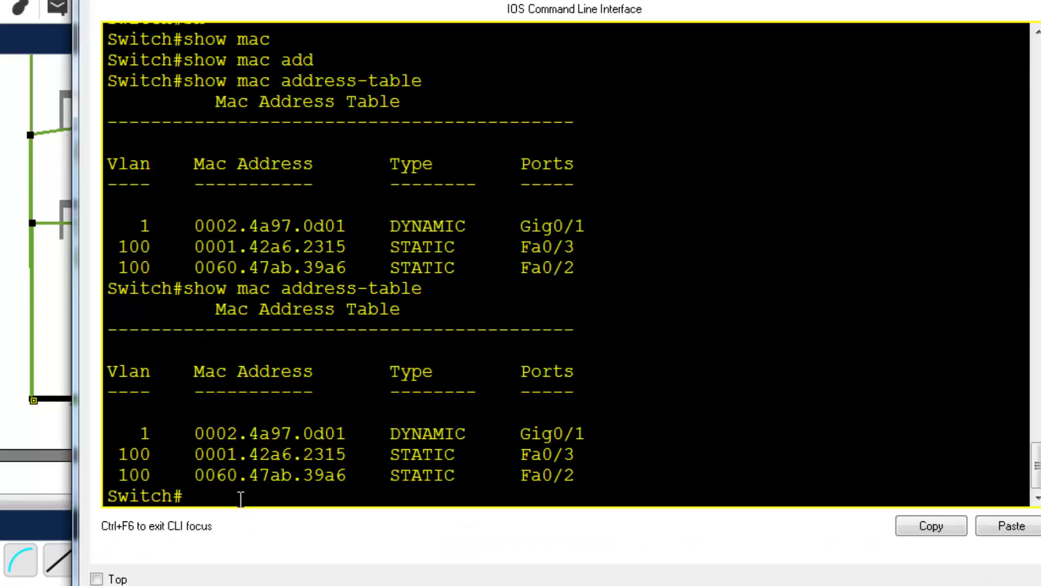
- Enter global configuration mode on the switch and open interface f0/3 for configuration
{"action": "type", "text": "con"}
{"action": "key", "text": "Tab"}
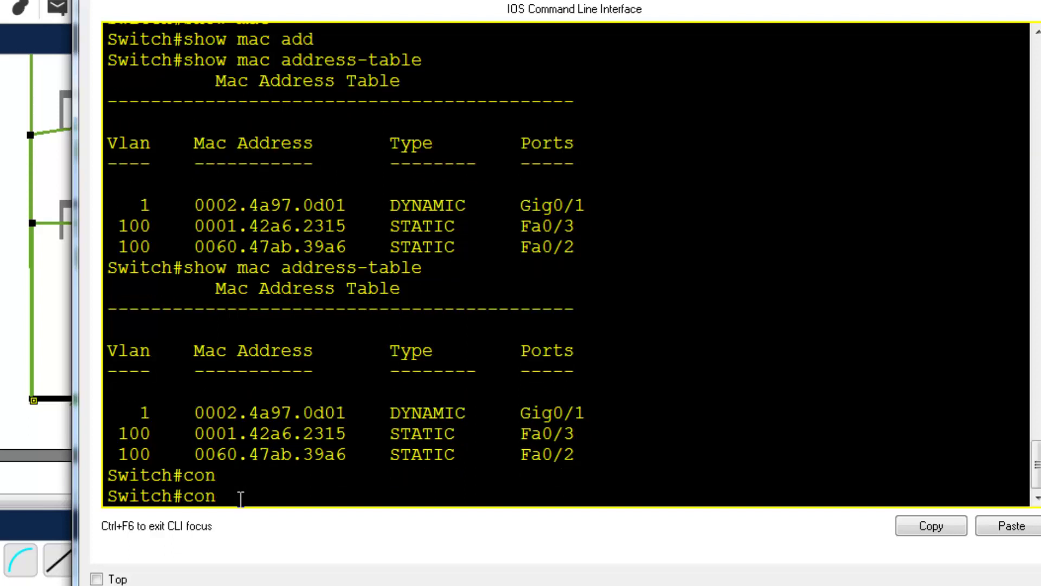
{"action": "type", "text": "f t"}
{"action": "key", "text": "Return"}
{"action": "type", "text": "int"}
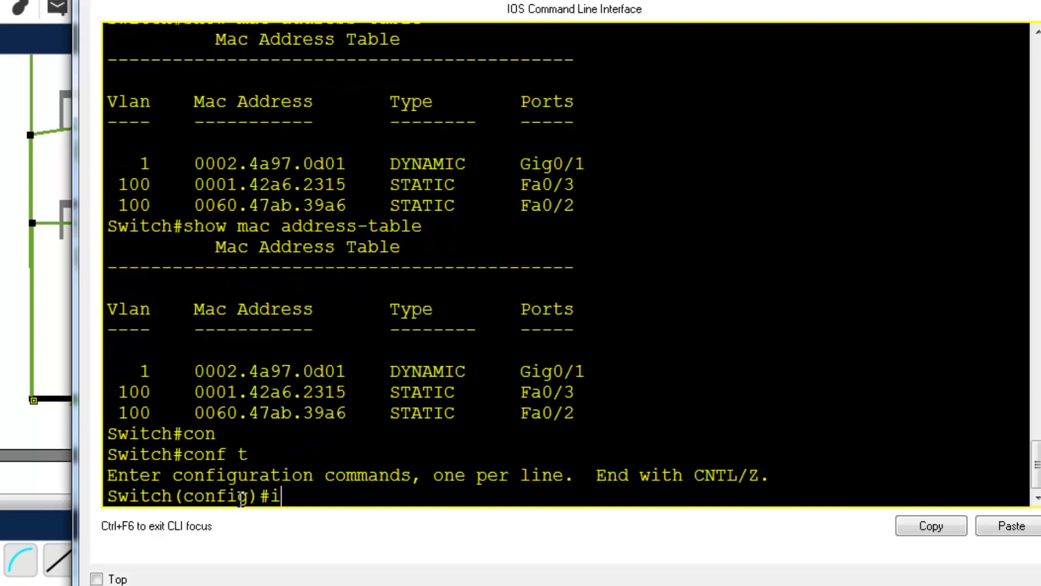
{"action": "key", "text": "Tab"}
{"action": "type", "text": "f0/3"}
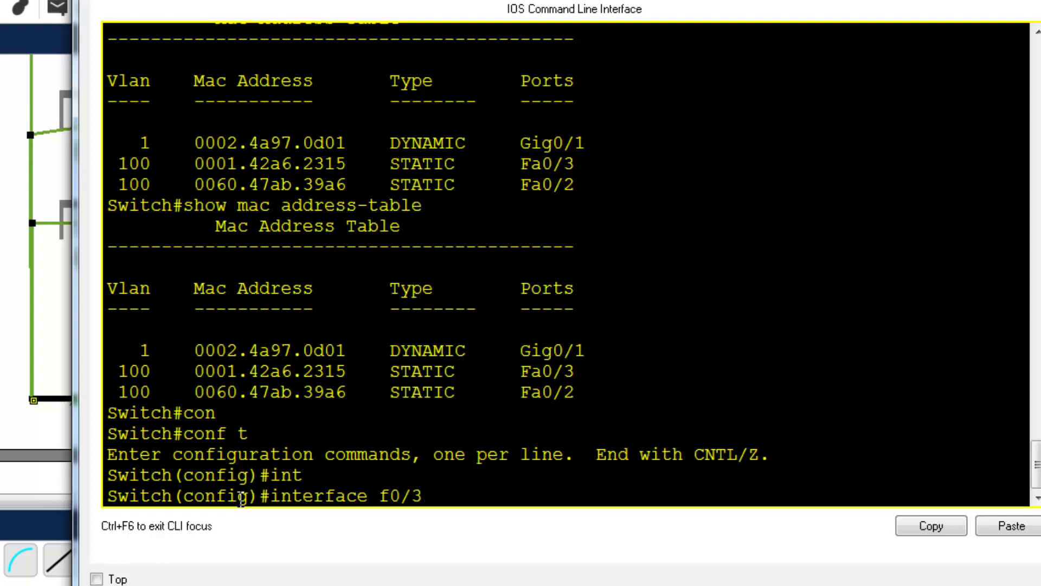
{"action": "key", "text": "Return"}
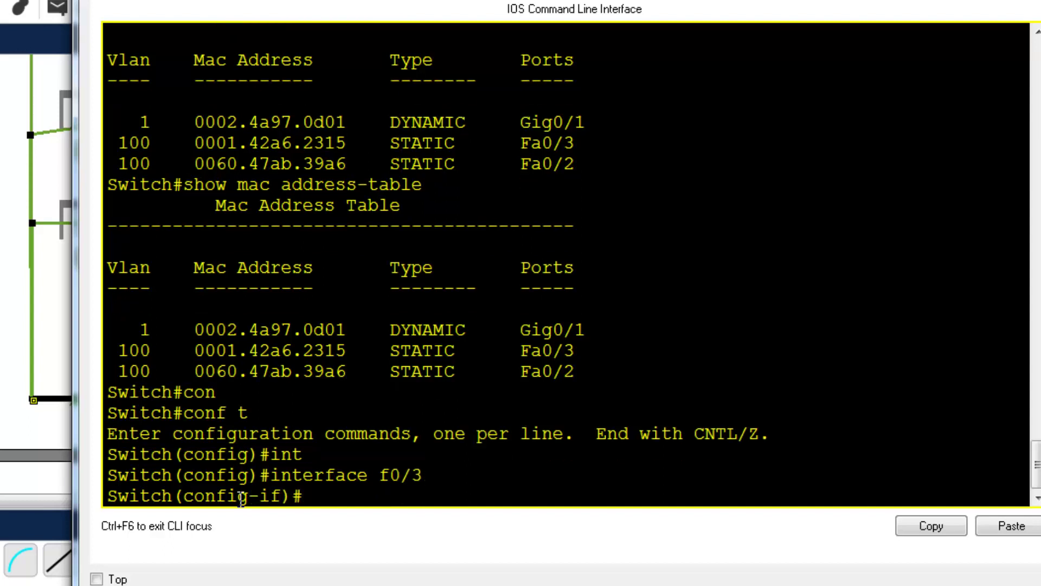
- Compose the command switchport port-security mac-address sticky for interface f0/3 without running it
{"action": "type", "text": "sw"}
{"action": "key", "text": "Tab"}
{"action": "type", "text": "po"}
{"action": "key", "text": "Tab"}
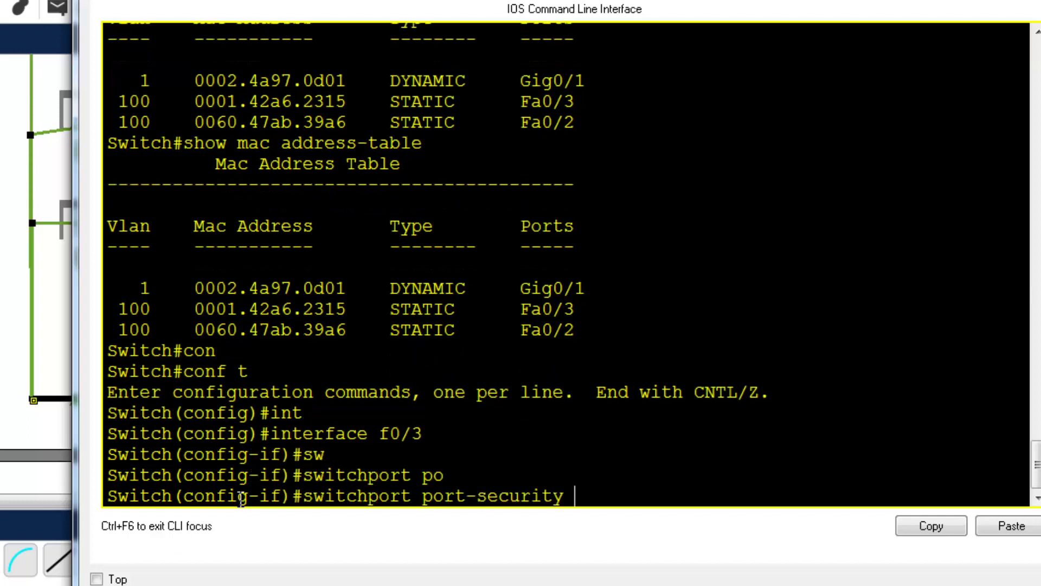
{"action": "type", "text": "mac"}
{"action": "key", "text": "Tab"}
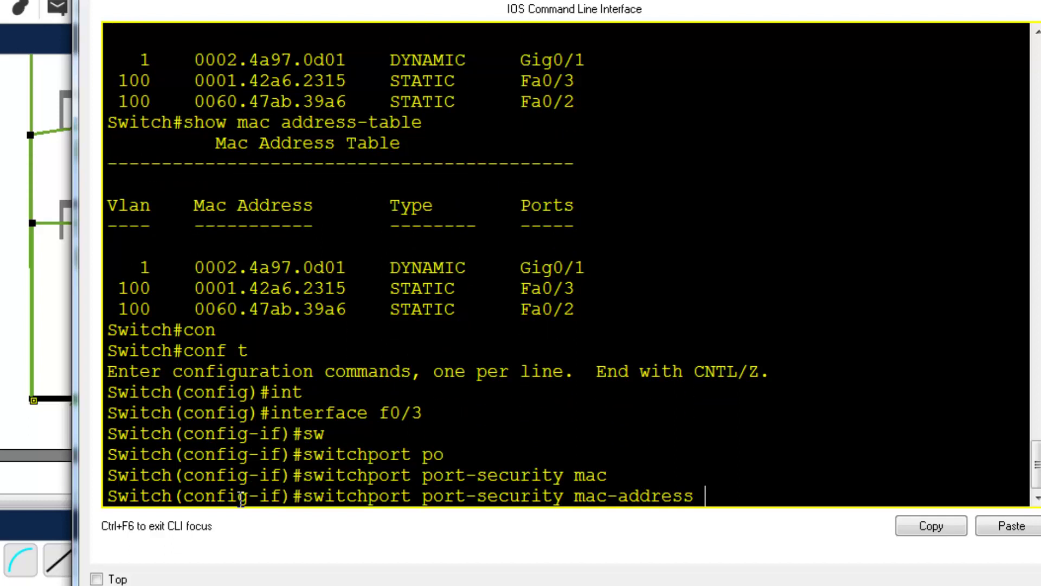
{"action": "type", "text": "st"}
{"action": "key", "text": "Tab"}
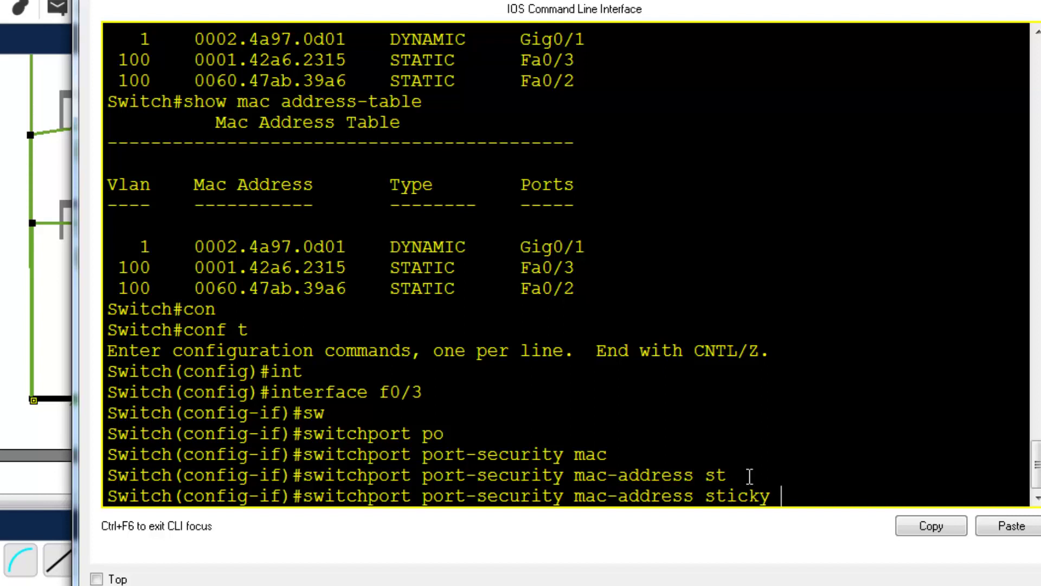
- Replace the sticky option in the pending command with Fa0/3's address 0001.42a6.2315, copied from the MAC address table
{"action": "left_click_drag", "start_coordinate": [195, 267], "coordinate": [348, 266]}
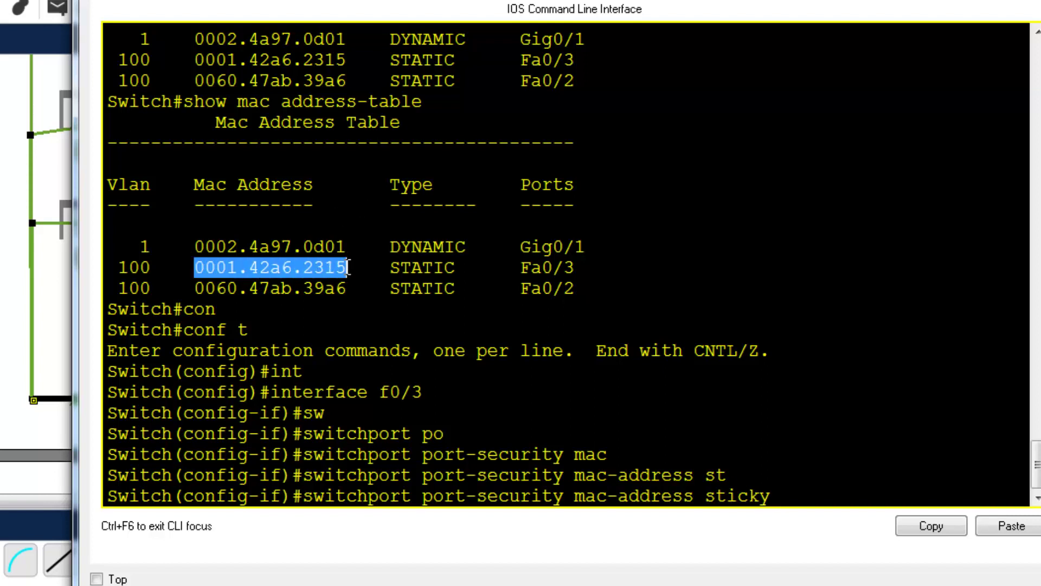
{"action": "left_click", "coordinate": [943, 537]}
{"action": "left_click", "coordinate": [939, 529]}
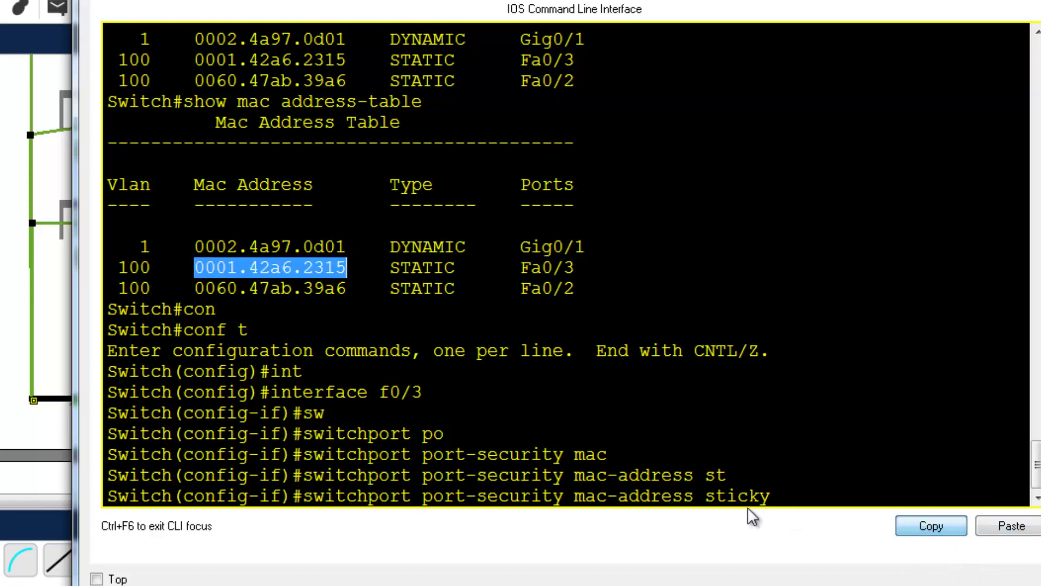
{"action": "left_click", "coordinate": [781, 497]}
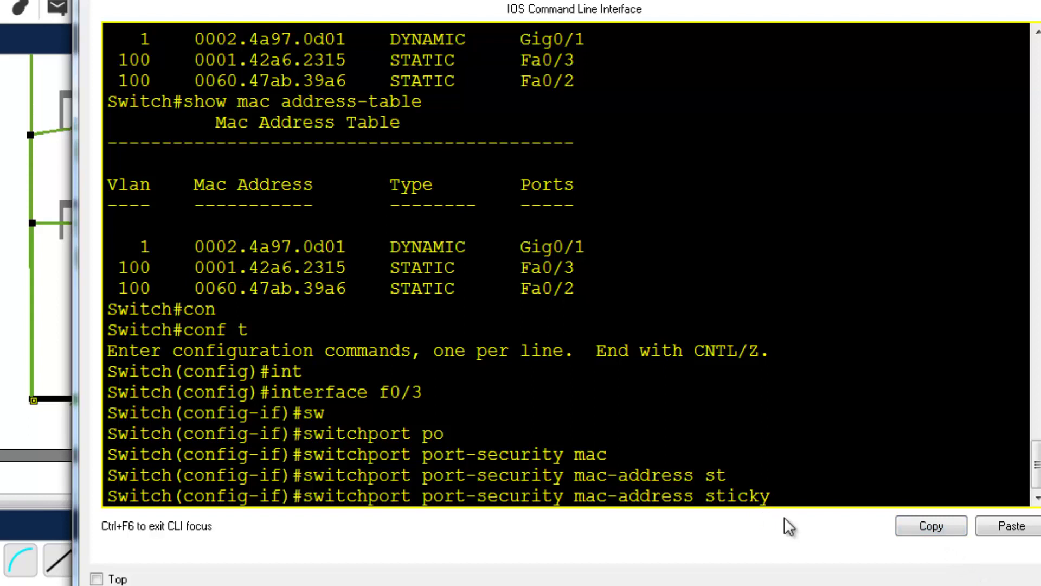
{"action": "key", "text": "BackSpace"}
{"action": "key", "text": "BackSpace"}
{"action": "key", "text": "BackSpace"}
{"action": "key", "text": "BackSpace"}
{"action": "key", "text": "BackSpace"}
{"action": "left_click", "coordinate": [1007, 530]}
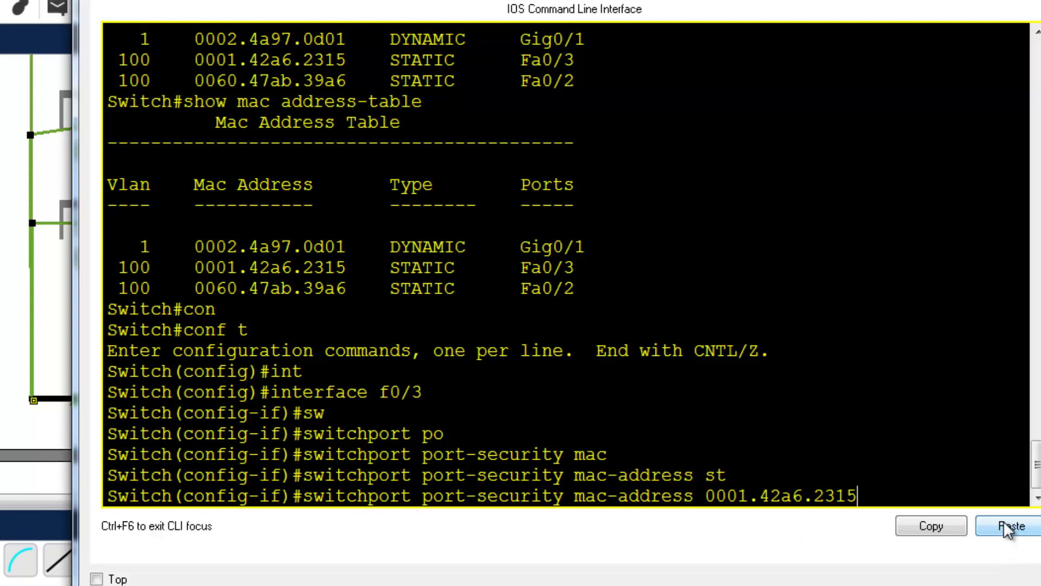
- Negate the pending command with no and run it to remove secure address 0001.42a6.2315 from interface f0/3
{"action": "key", "text": "Left"}
{"action": "key", "text": "Left"}
{"action": "key", "text": "Left"}
{"action": "key", "text": "Left"}
{"action": "key", "text": "Left"}
{"action": "key", "text": "Left"}
{"action": "key", "text": "Left"}
{"action": "key", "text": "Left"}
{"action": "key", "text": "Left"}
{"action": "key", "text": "Left"}
{"action": "key", "text": "Left"}
{"action": "key", "text": "Left"}
{"action": "key", "text": "Left"}
{"action": "key", "text": "Left"}
{"action": "key", "text": "Left"}
{"action": "key", "text": "Left"}
{"action": "key", "text": "Left"}
{"action": "key", "text": "Left"}
{"action": "key", "text": "Left"}
{"action": "key", "text": "Left"}
{"action": "type", "text": "no"}
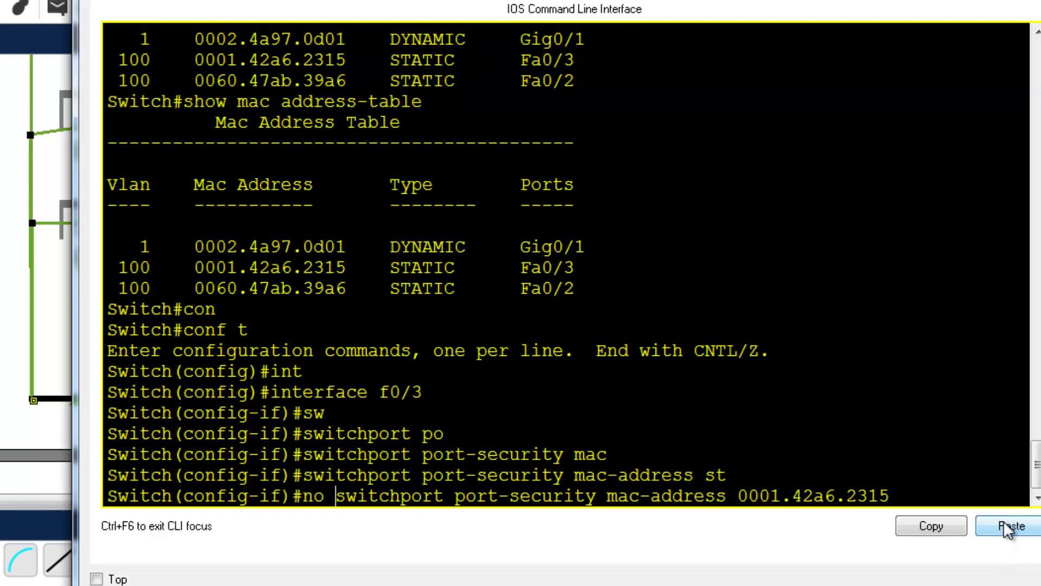
{"action": "key", "text": "Return"}
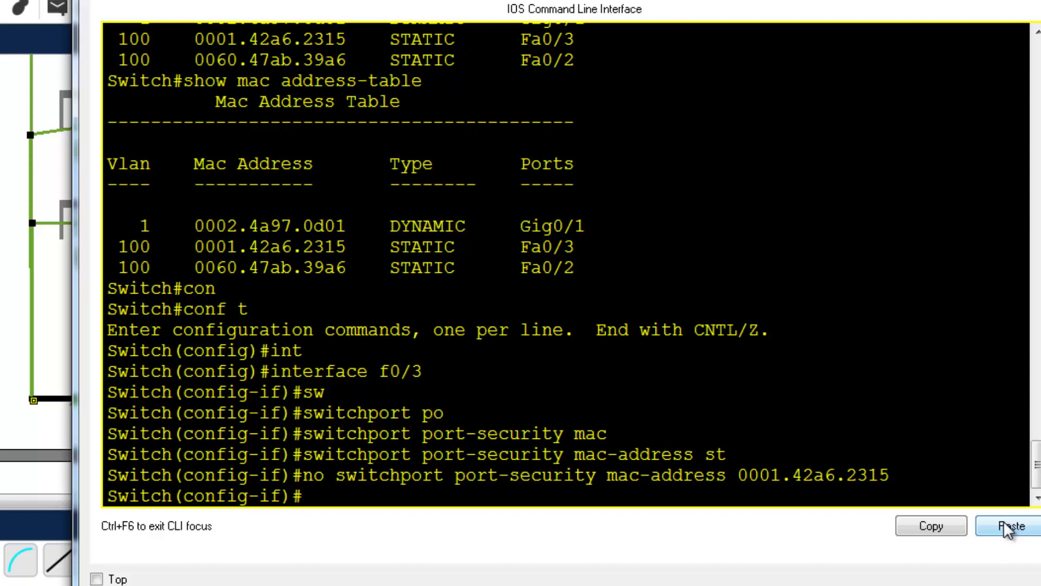
- Apply switchport port-security mac-address sticky to interface f0/3
{"action": "type", "text": "sw"}
{"action": "key", "text": "Tab"}
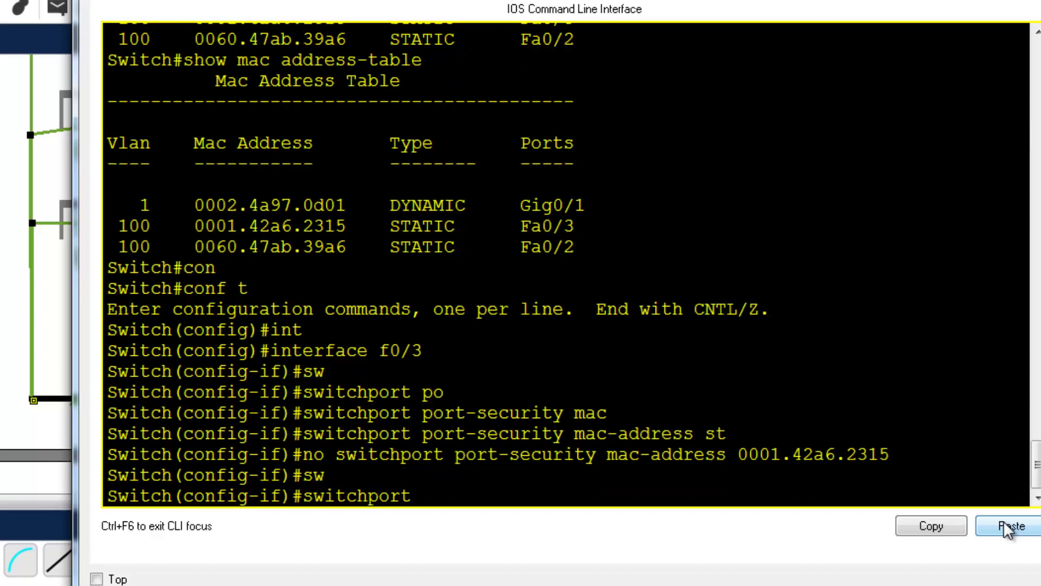
{"action": "type", "text": "por"}
{"action": "key", "text": "Tab"}
{"action": "type", "text": "mac"}
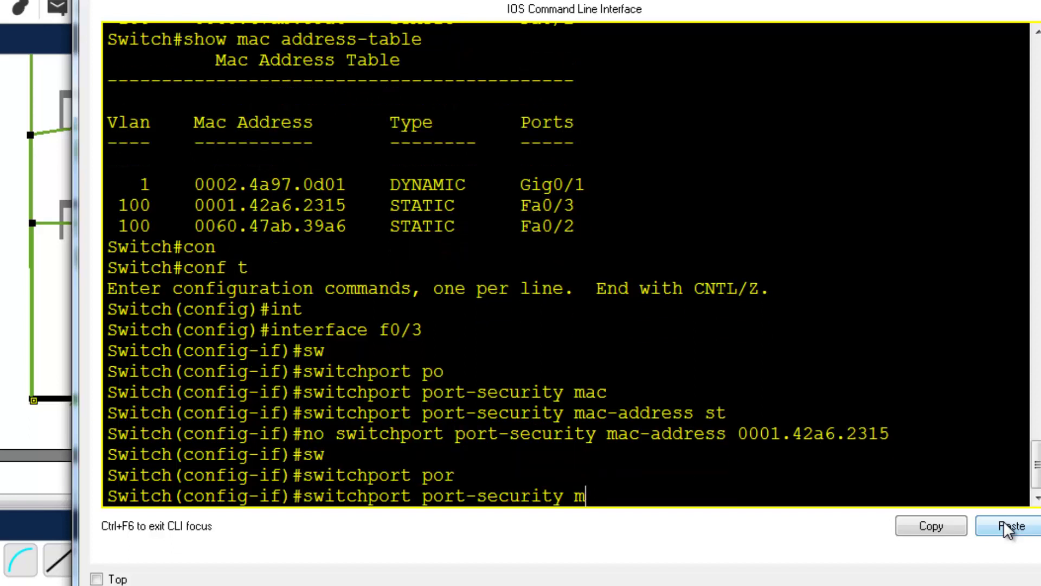
{"action": "key", "text": "Tab"}
{"action": "type", "text": "st"}
{"action": "key", "text": "Tab"}
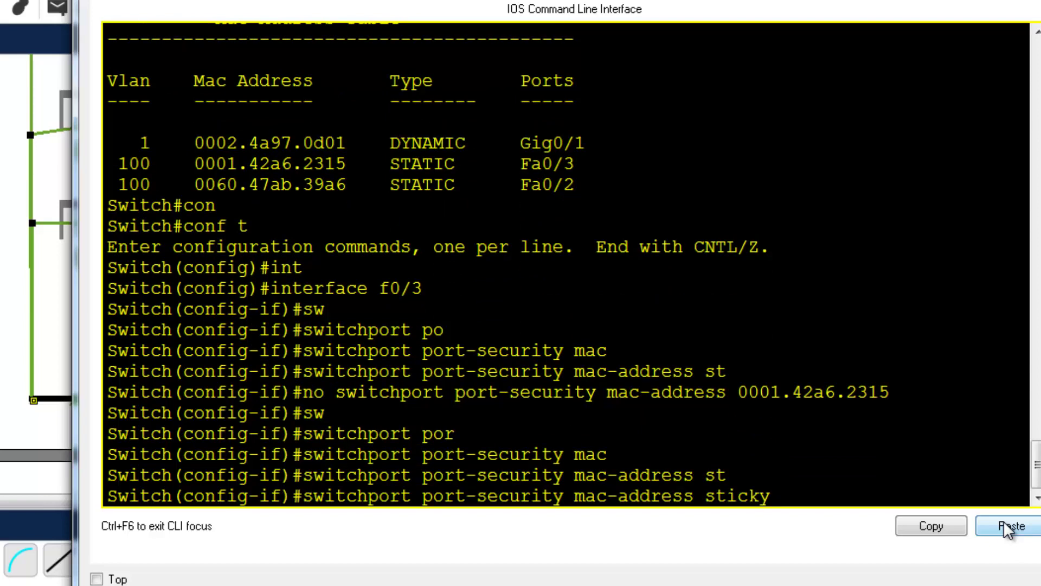
{"action": "key", "text": "Return"}
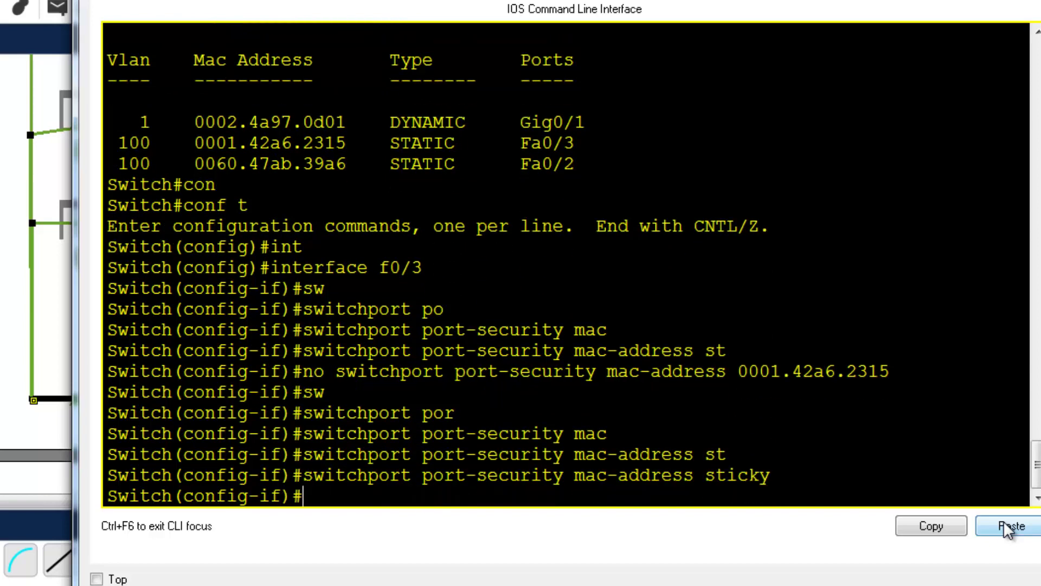
- Shut down interface f0/3 on the switch
{"action": "type", "text": "sh"}
{"action": "key", "text": "Tab"}
{"action": "key", "text": "Return"}
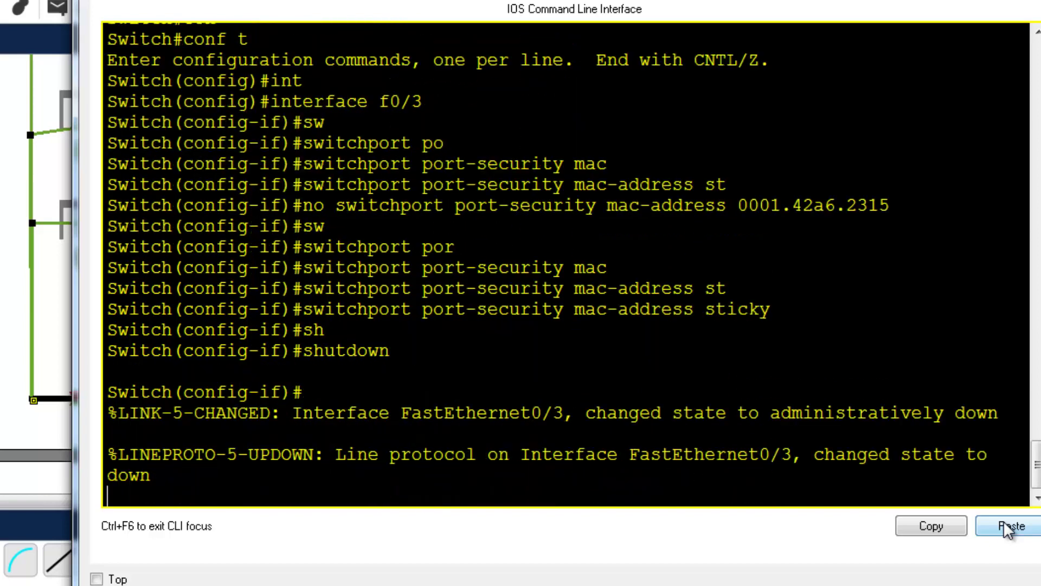
- Bring interface f0/3 back up with no shutdown and exit interface configuration mode
{"action": "key", "text": "Return"}
{"action": "key", "text": "Return"}
{"action": "type", "text": "no sh"}
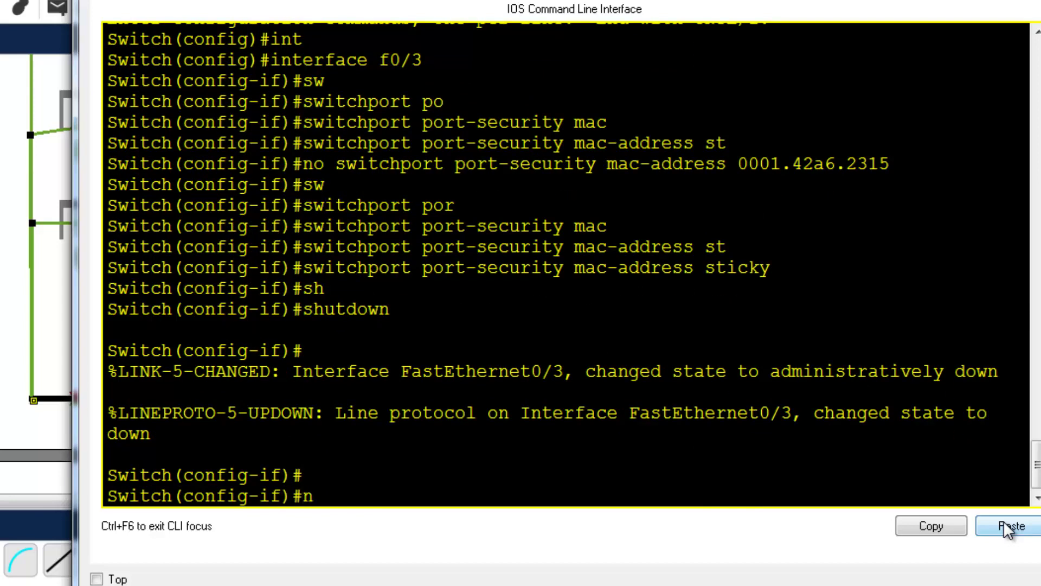
{"action": "key", "text": "Tab"}
{"action": "key", "text": "Return"}
{"action": "key", "text": "Return"}
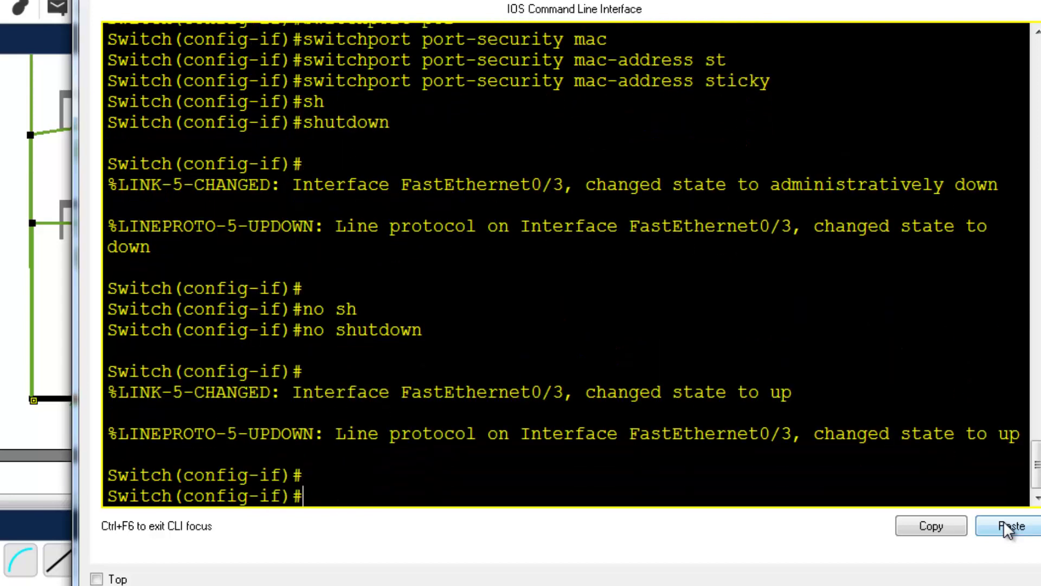
{"action": "type", "text": "exit"}
{"action": "key", "text": "Return"}
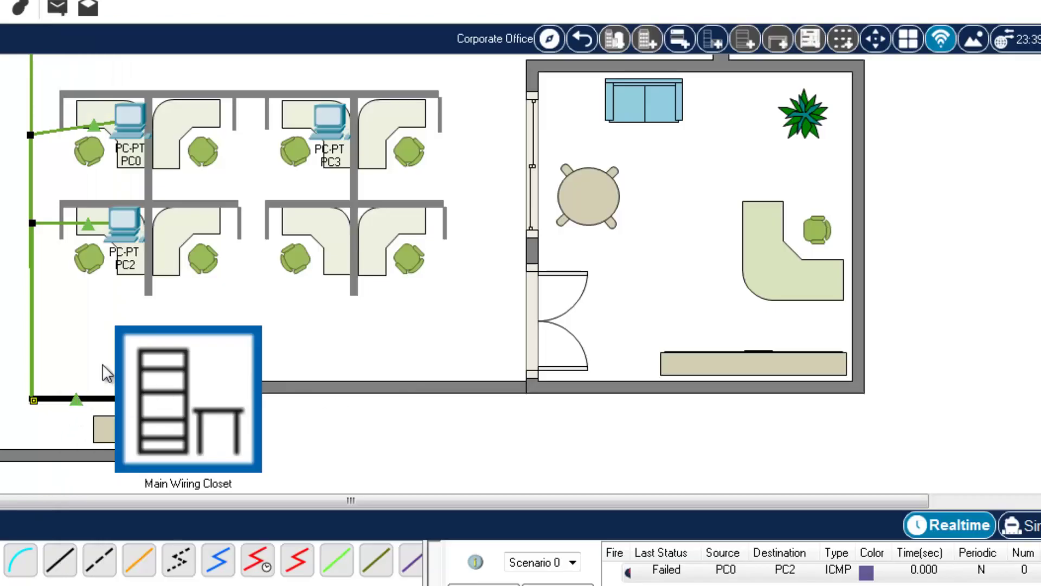
- Send a simple PDU from PC0 to PC2 and fire the new entry in the PDU list again
{"action": "left_click", "coordinate": [58, 9]}
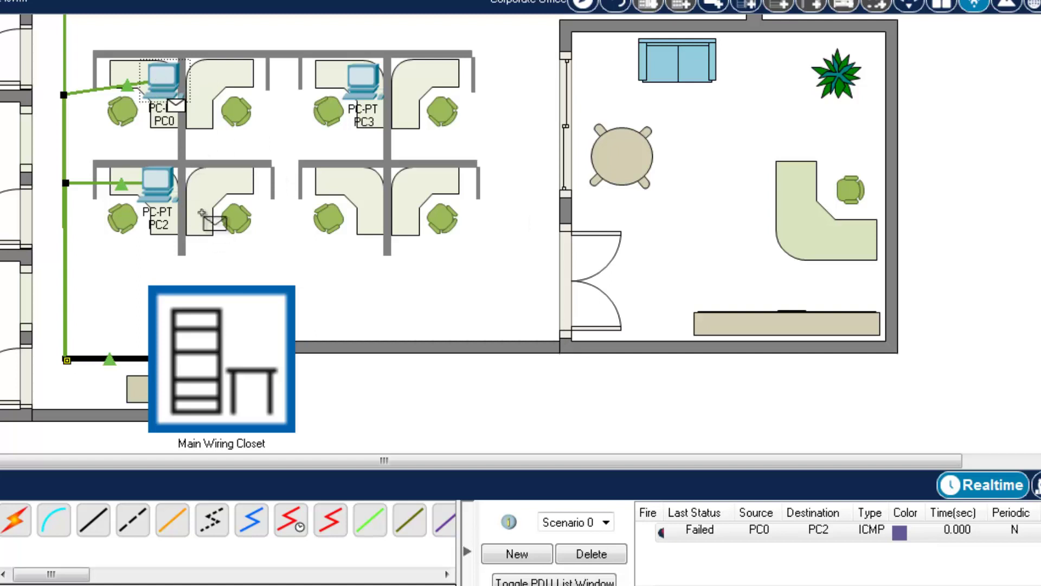
{"action": "left_click", "coordinate": [162, 187]}
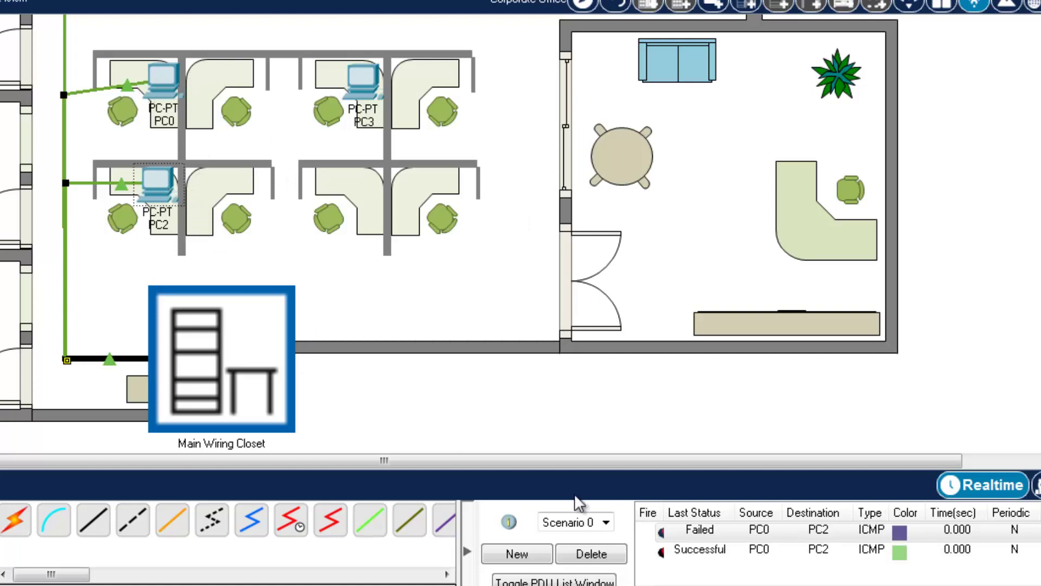
{"action": "left_click", "coordinate": [667, 560]}
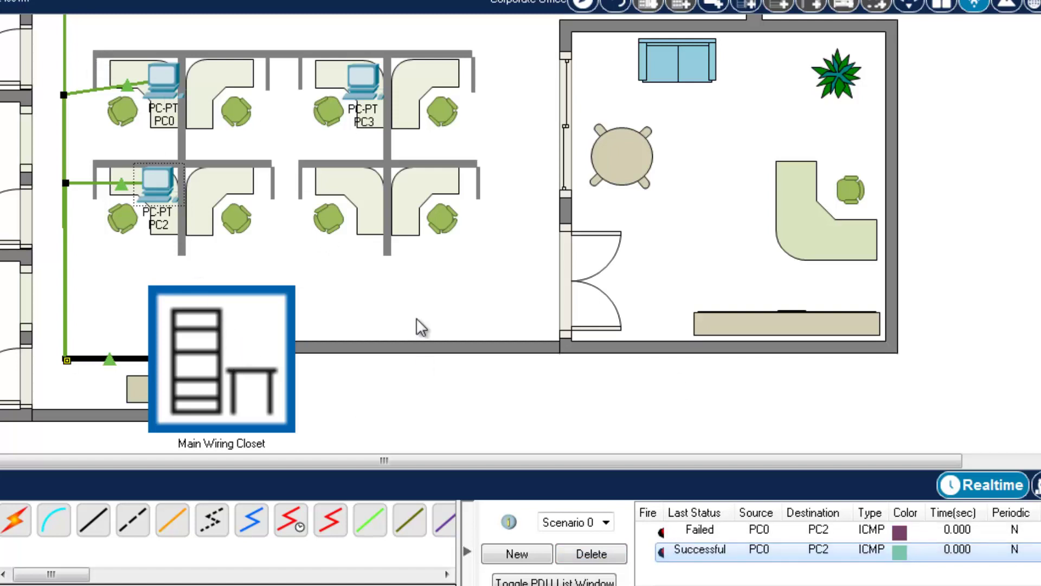
{"action": "left_click_drag", "start_coordinate": [132, 53], "coordinate": [216, 144]}
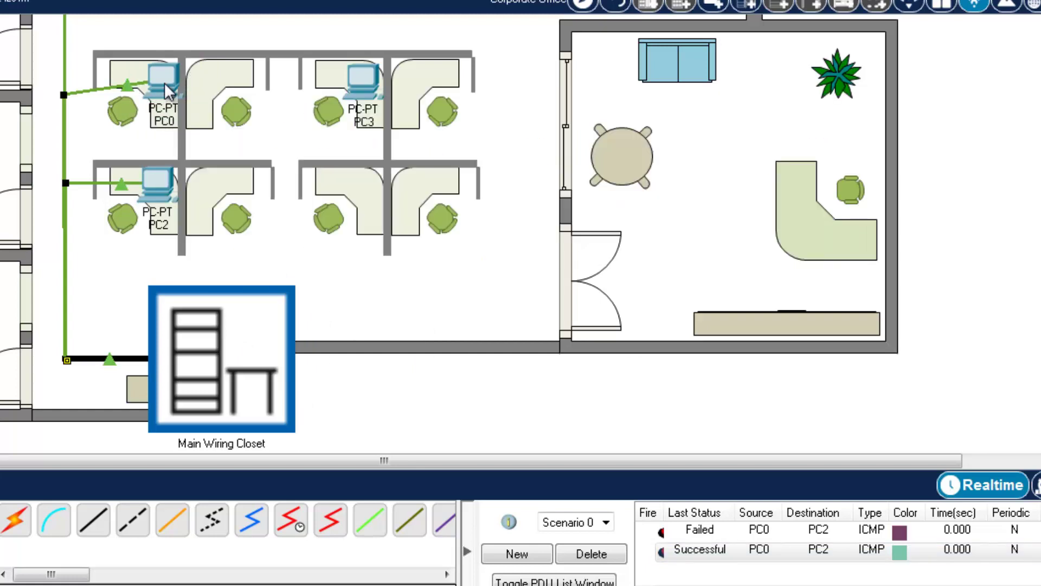
- Run ipconfig /all in PC0's command prompt and examine the physical address of its FastEthernet0 connection
{"action": "left_click", "coordinate": [165, 82]}
{"action": "left_click", "coordinate": [547, 36]}
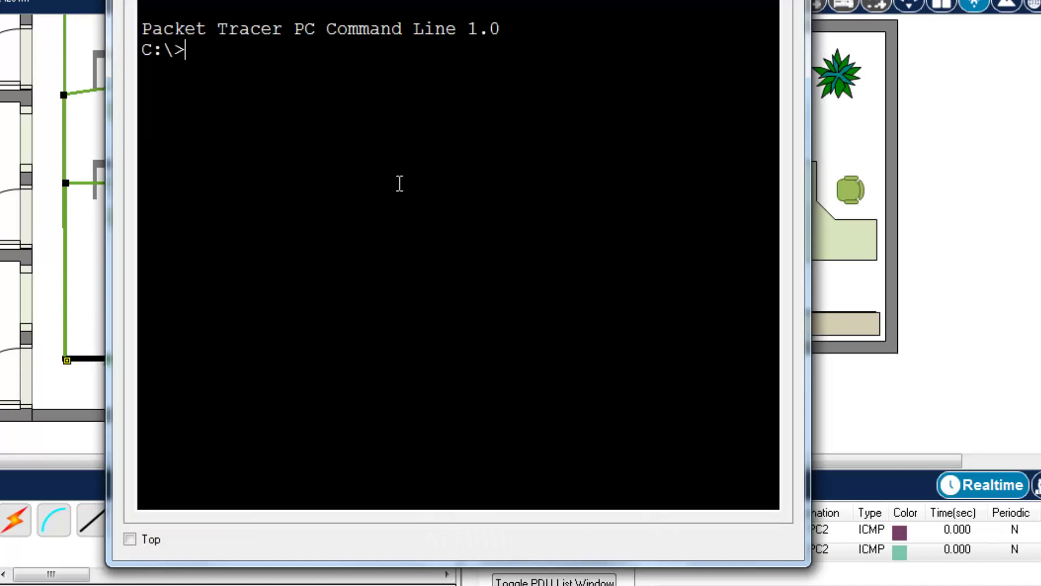
{"action": "type", "text": "ipconfig"}
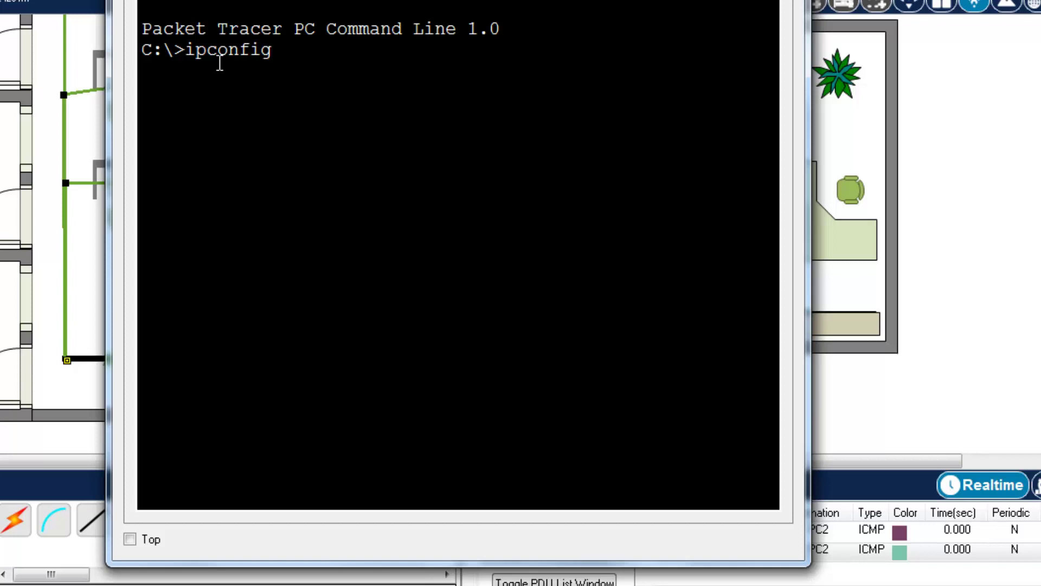
{"action": "type", "text": " /all"}
{"action": "key", "text": "Return"}
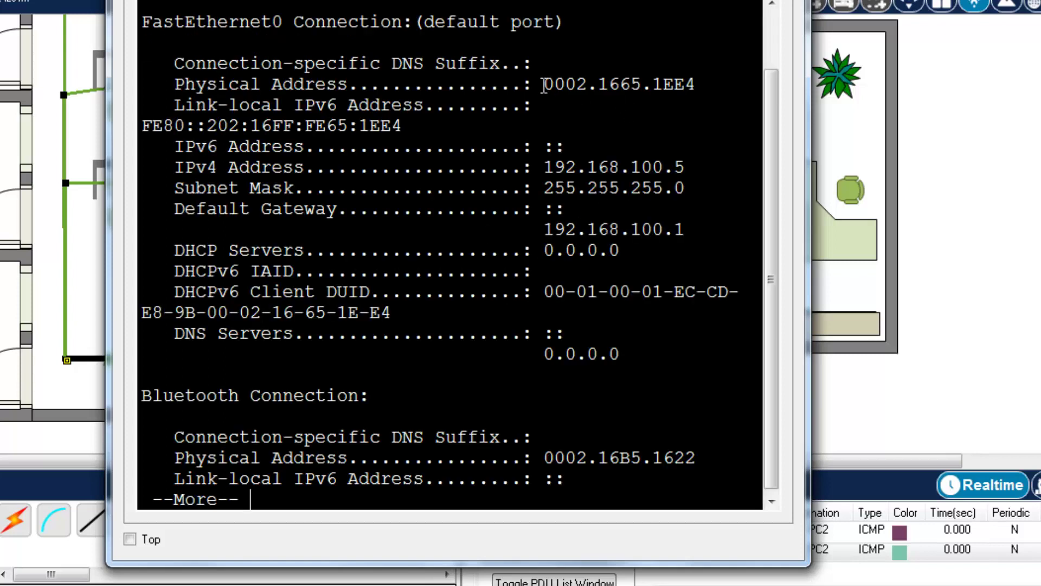
{"action": "left_click_drag", "start_coordinate": [543, 84], "coordinate": [653, 87]}
{"action": "left_click", "coordinate": [671, 87]}
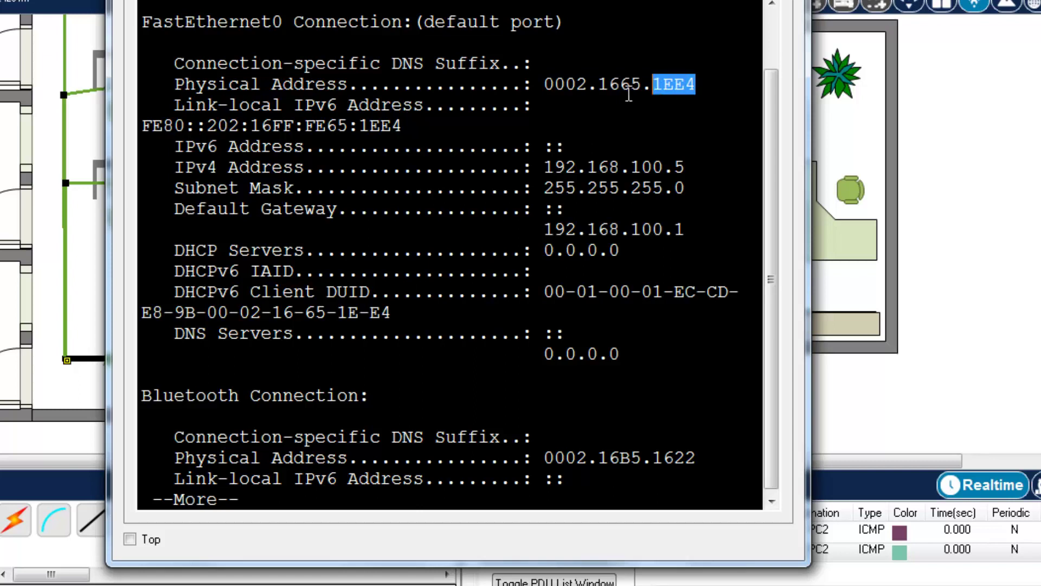
{"action": "left_click", "coordinate": [660, 89]}
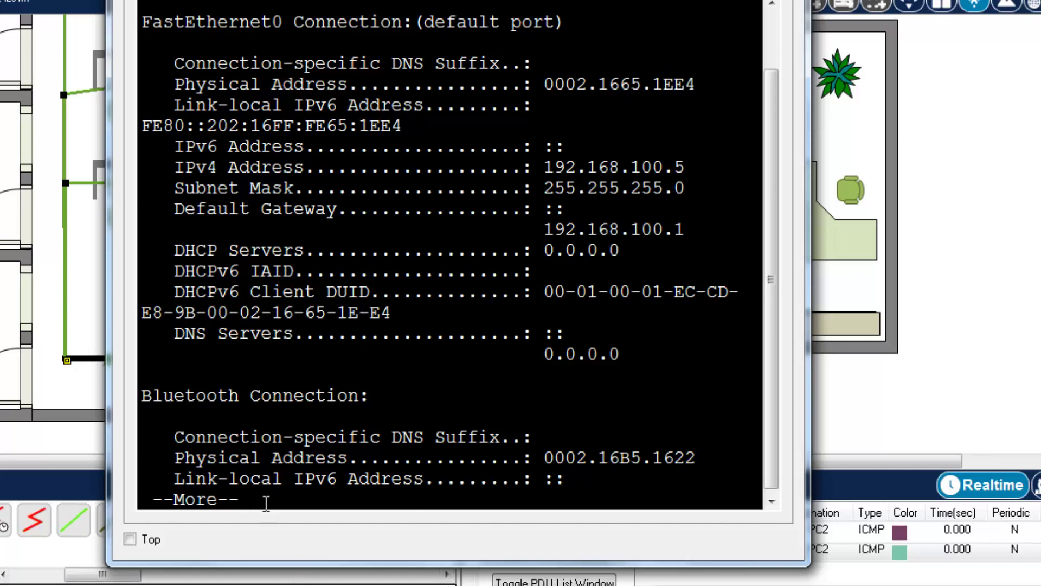
- Page through the rest of the ipconfig output until the command prompt returns
{"action": "key", "text": "Return"}
{"action": "key", "text": "Return"}
{"action": "key", "text": "Return"}
{"action": "key", "text": "Return"}
{"action": "key", "text": "Return"}
{"action": "key", "text": "Return"}
{"action": "key", "text": "Return"}
{"action": "key", "text": "Return"}
{"action": "key", "text": "Return"}
{"action": "key", "text": "Return"}
{"action": "key", "text": "Return"}
{"action": "key", "text": "Return"}
{"action": "key", "text": "Return"}
{"action": "key", "text": "Return"}
{"action": "key", "text": "Return"}
{"action": "key", "text": "Return"}
{"action": "key", "text": "Return"}
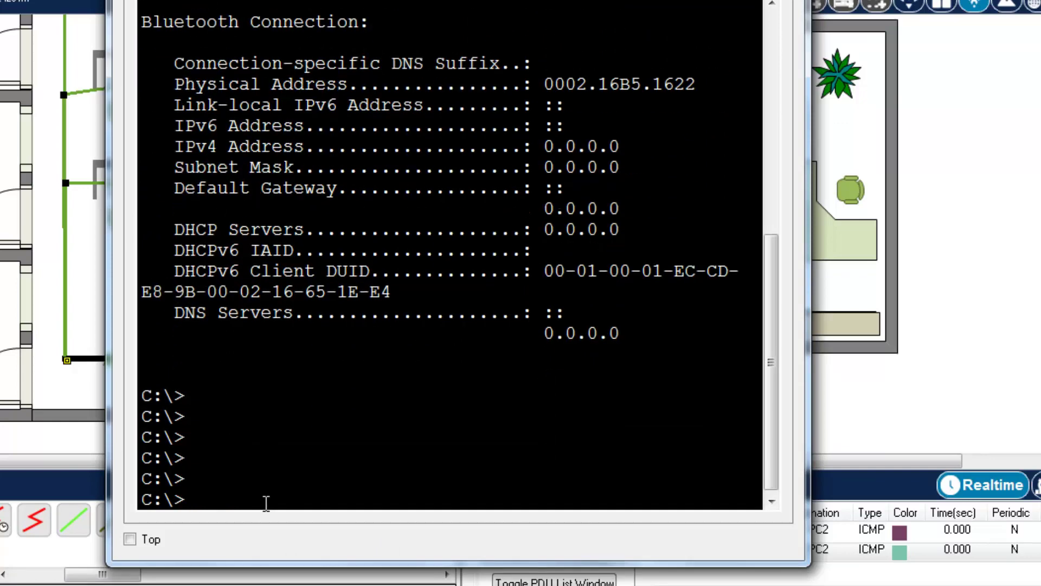
{"action": "key", "text": "Return"}
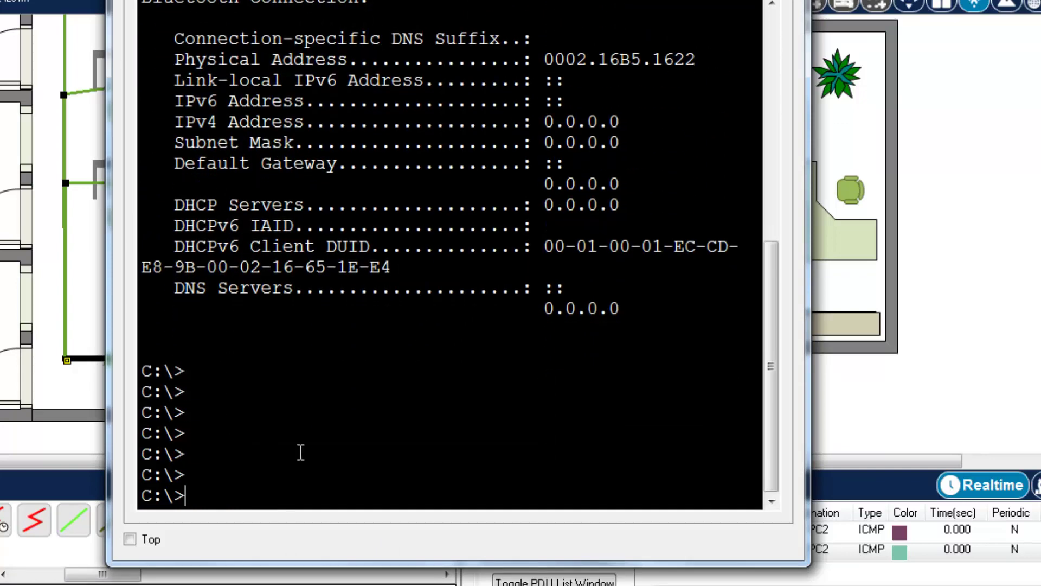
- Try the getmac command on PC0 and close its window
{"action": "type", "text": "getmac"}
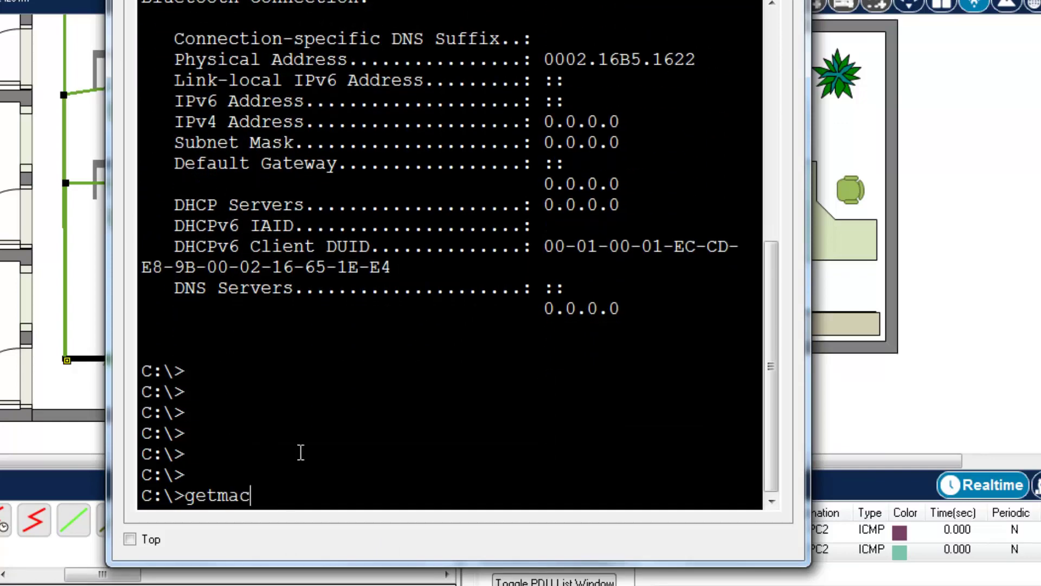
{"action": "key", "text": "Return"}
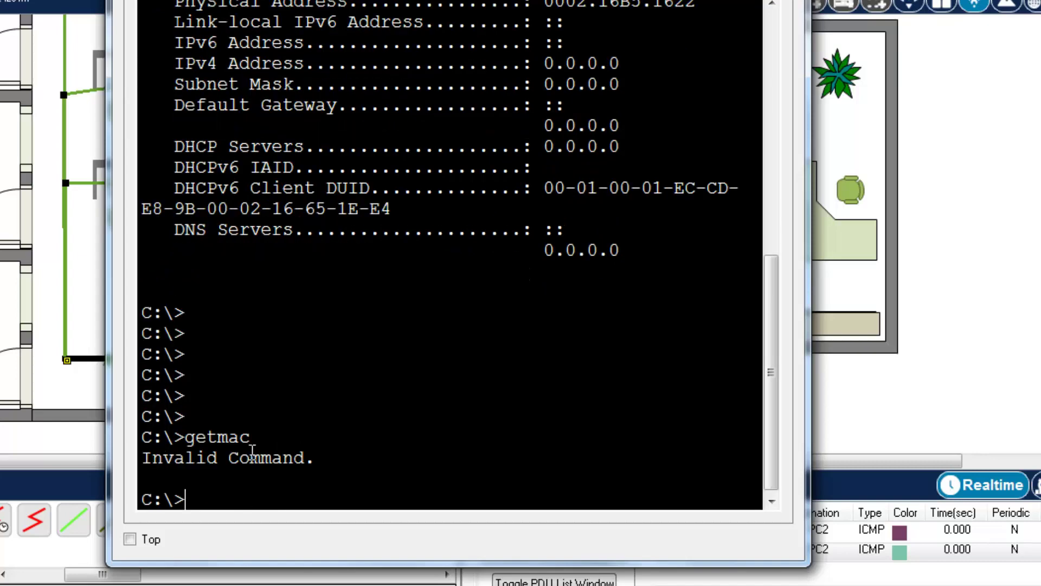
{"action": "key", "text": "alt+F4"}
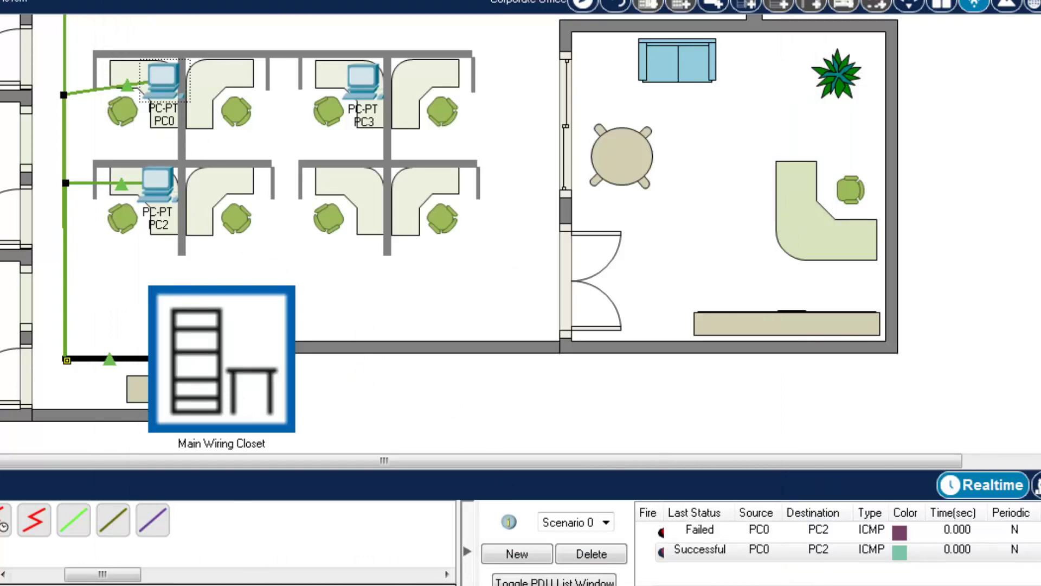
- Return to the switch's command line and exit global configuration mode
{"action": "left_click", "coordinate": [395, 539]}
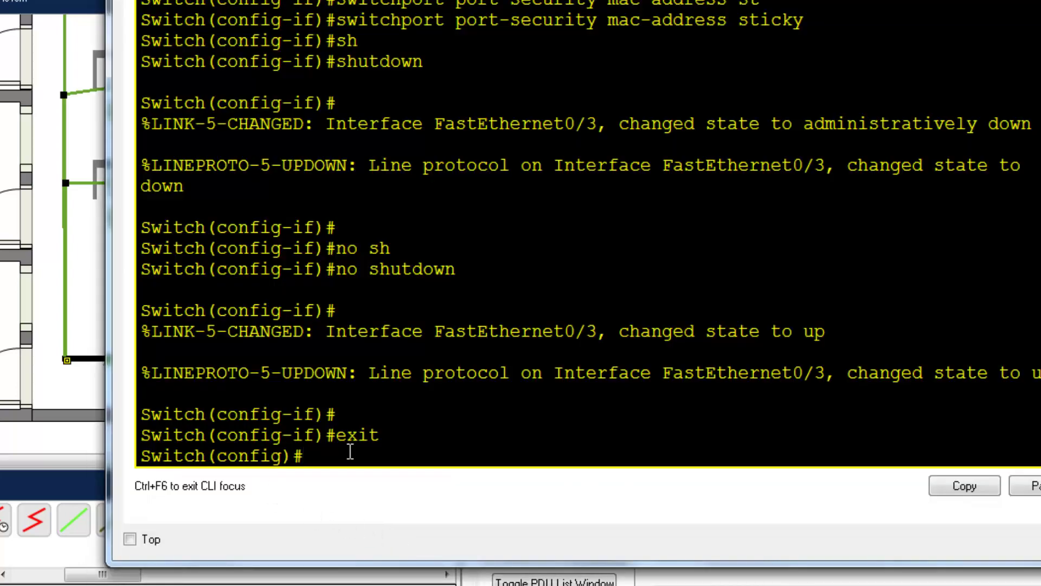
{"action": "type", "text": "exit"}
{"action": "key", "text": "Return"}
{"action": "key", "text": "Return"}
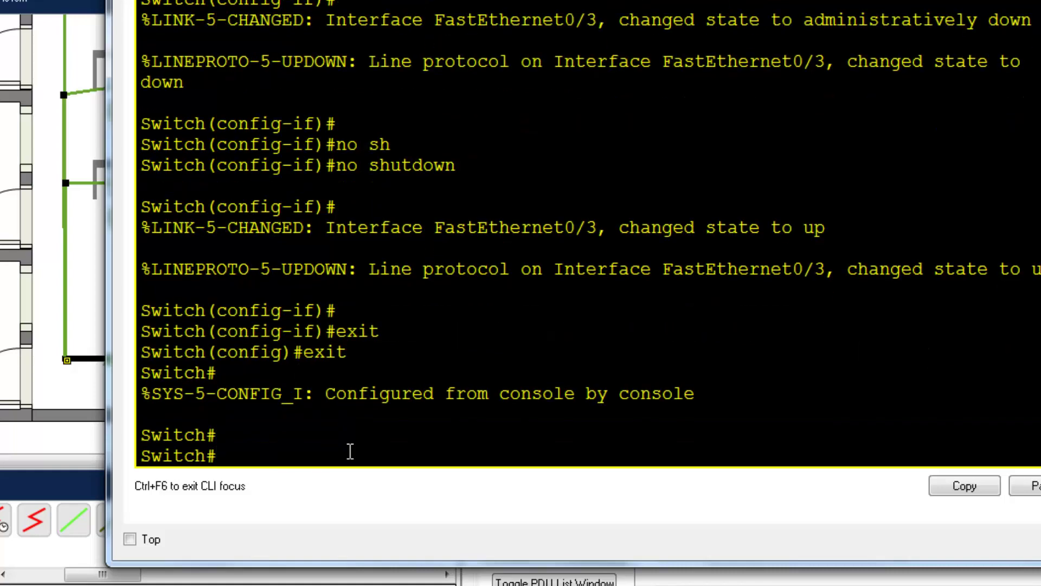
- Run show mac address-table on the switch and examine the Fa0/3 and Fa0/2 entries against PC0's physical address
{"action": "type", "text": "sh"}
{"action": "key", "text": "Tab"}
{"action": "type", "text": "mac"}
{"action": "key", "text": "Tab"}
{"action": "type", "text": "add"}
{"action": "key", "text": "Tab"}
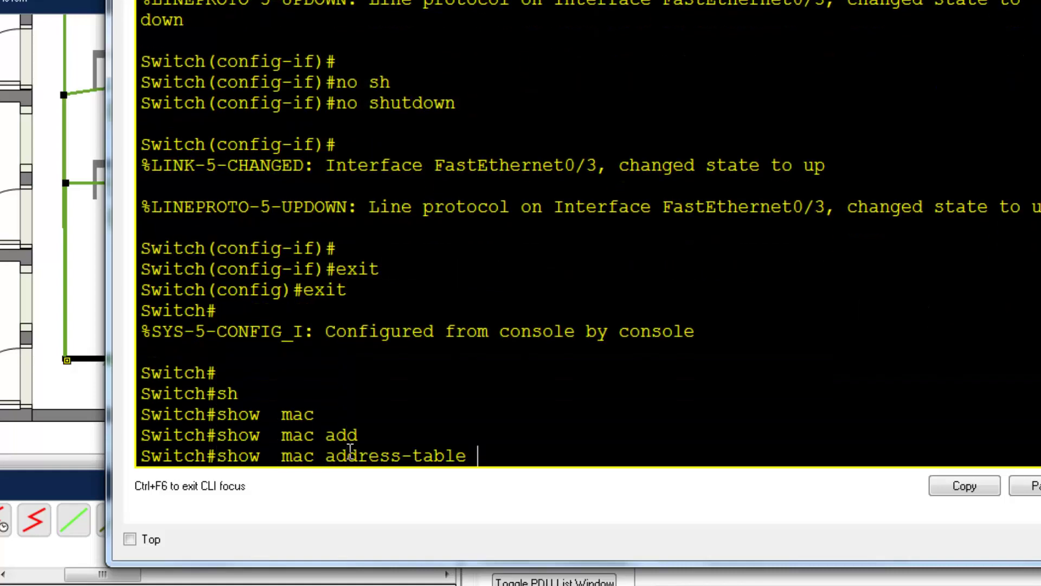
{"action": "key", "text": "Return"}
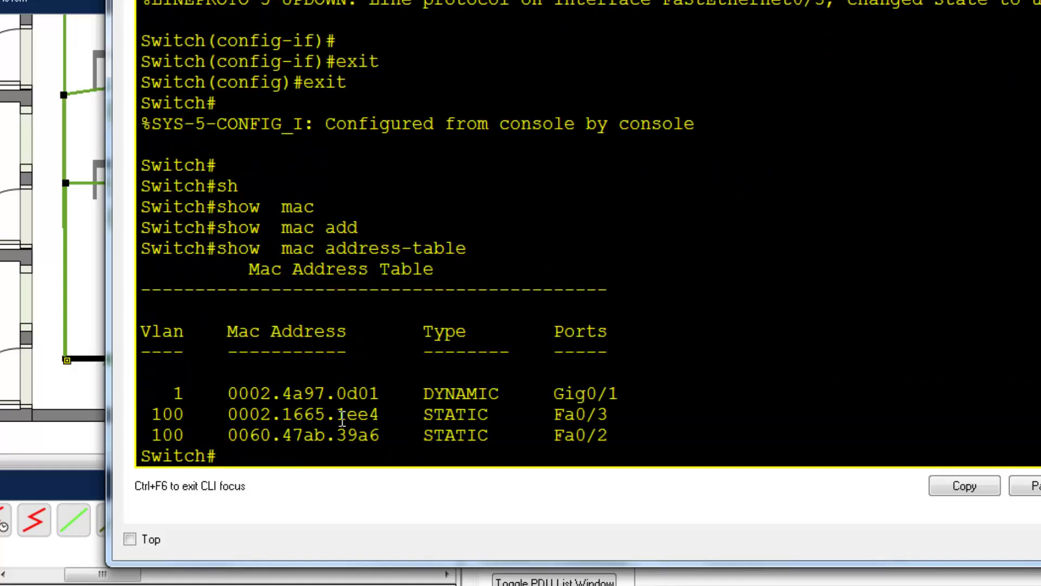
{"action": "left_click_drag", "start_coordinate": [336, 414], "coordinate": [383, 415]}
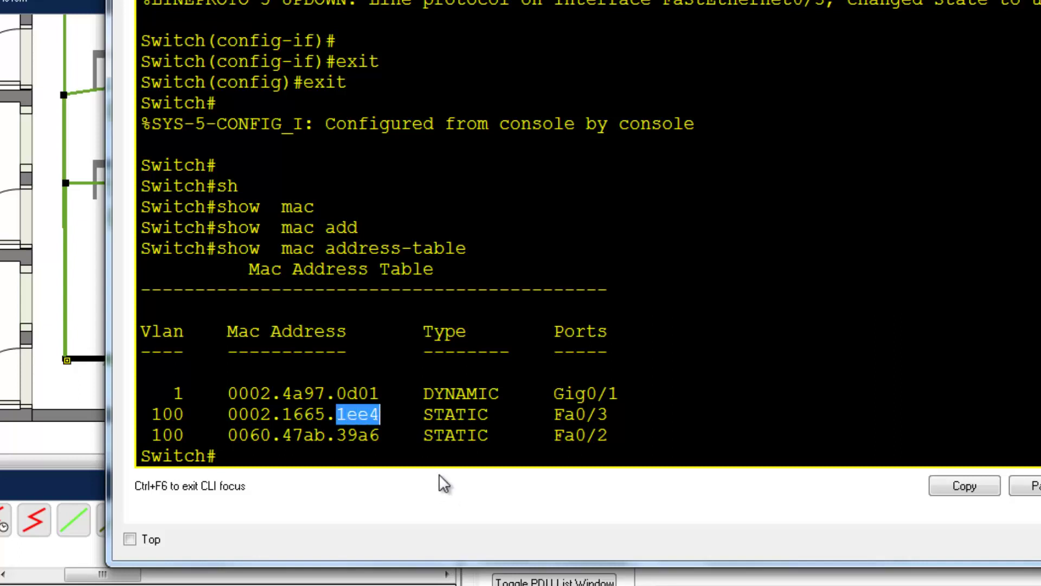
{"action": "left_click_drag", "start_coordinate": [151, 414], "coordinate": [629, 434]}
{"action": "left_click", "coordinate": [263, 454]}
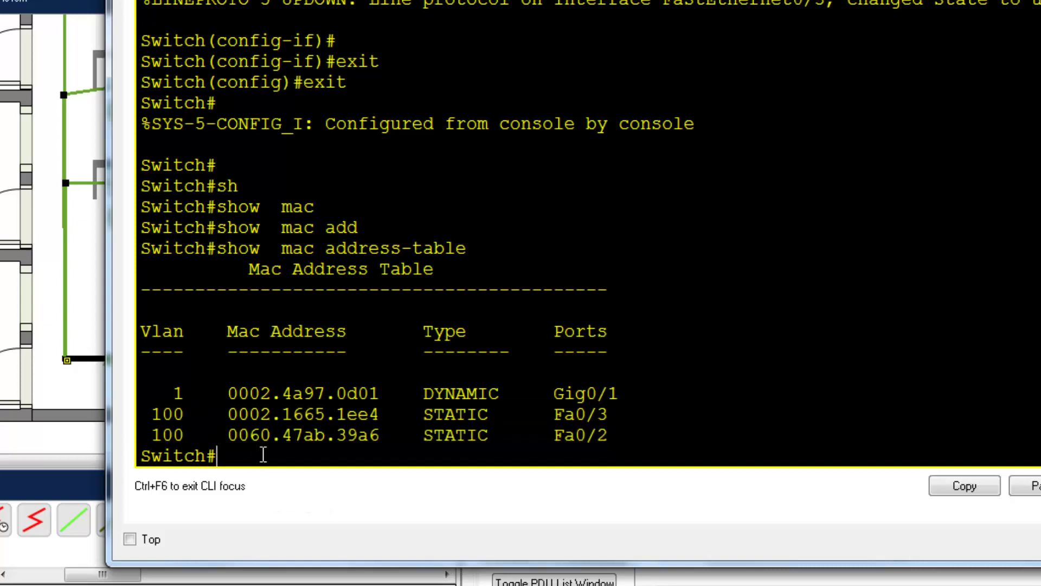